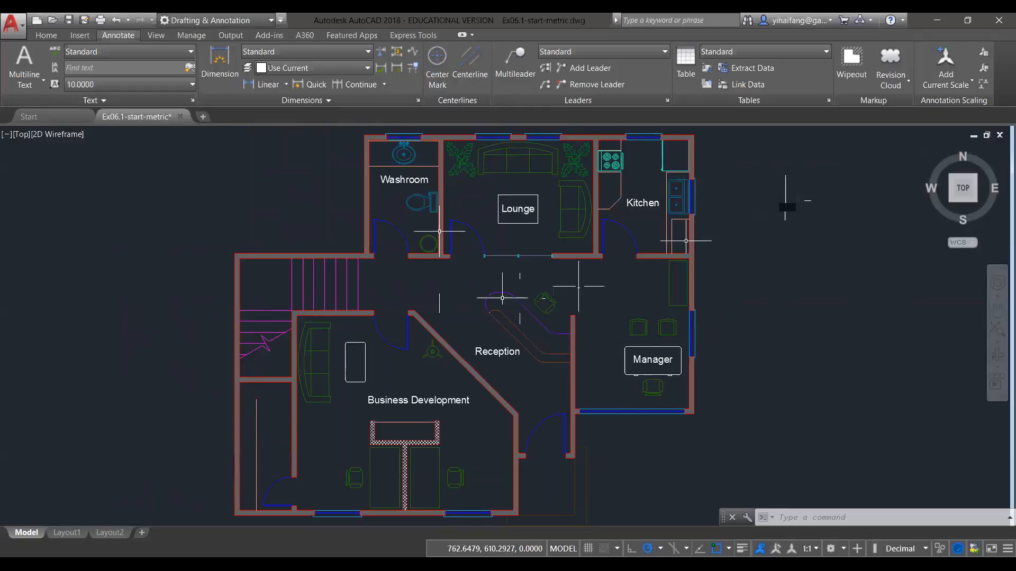
# Inspect the layer and colour information of the toilet block in the washroom
pyautogui.moveTo(524, 310); pyautogui.dragTo(553, 311, button='middle')
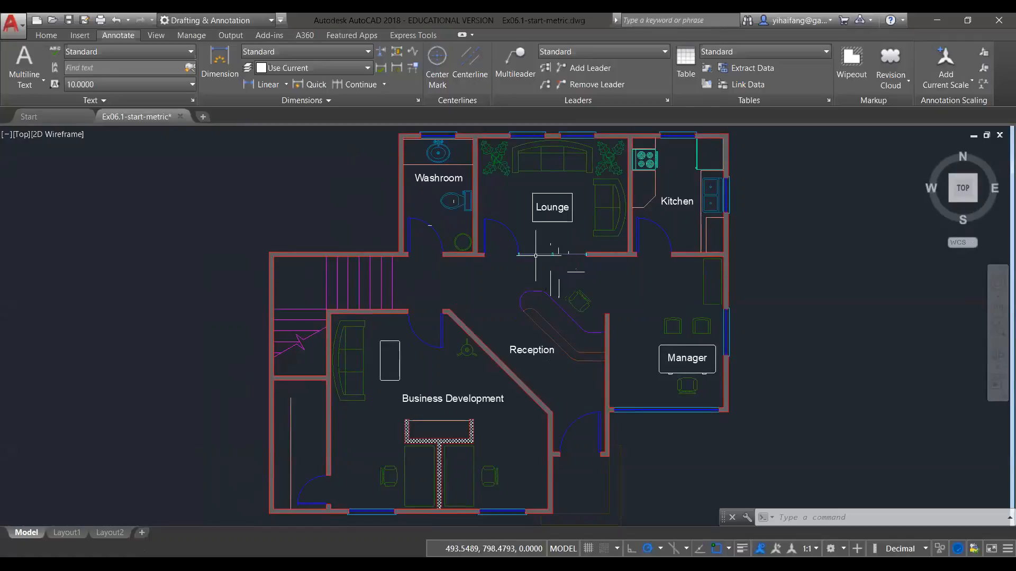
pyautogui.moveTo(536, 256)
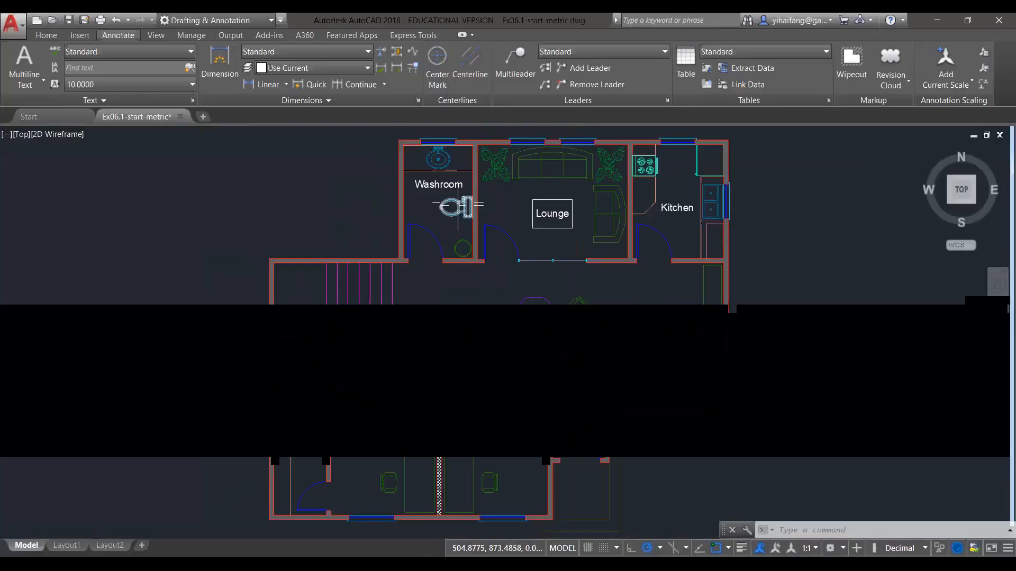
pyautogui.click(455, 212)
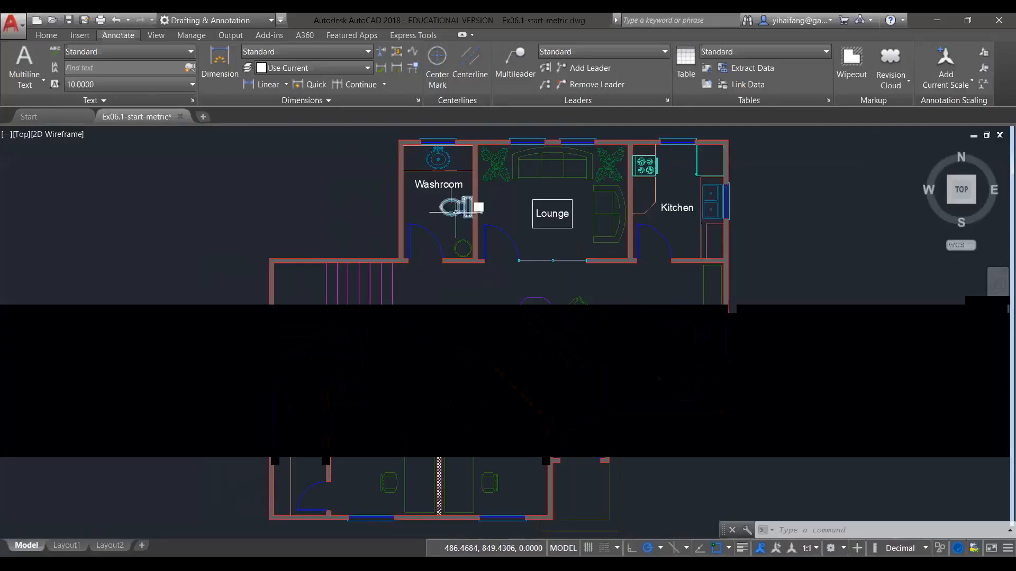
pyautogui.moveTo(455, 212)
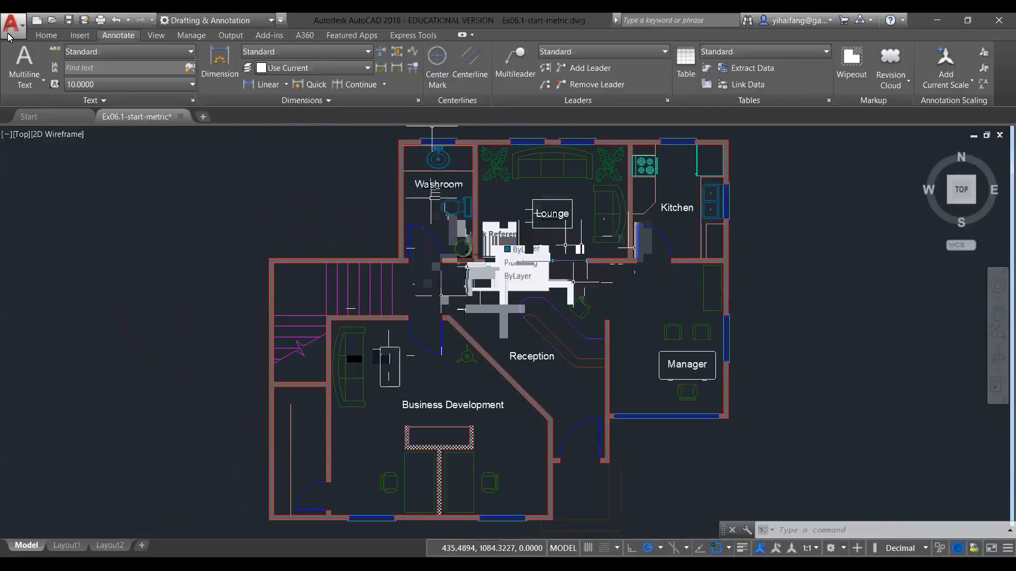
# Review the list of the drawing's layers with their colours and states
pyautogui.click(45, 35)
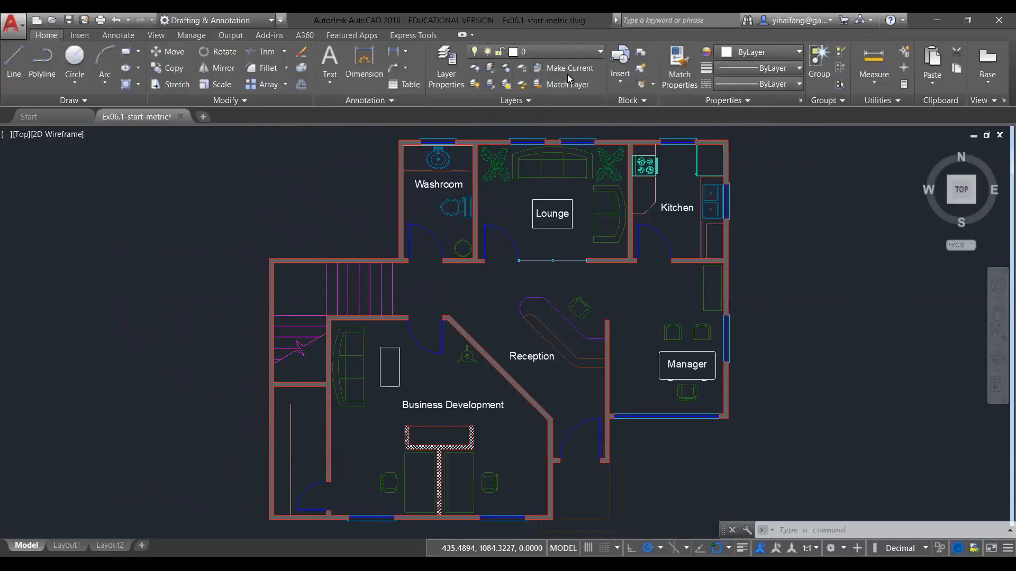
pyautogui.click(598, 53)
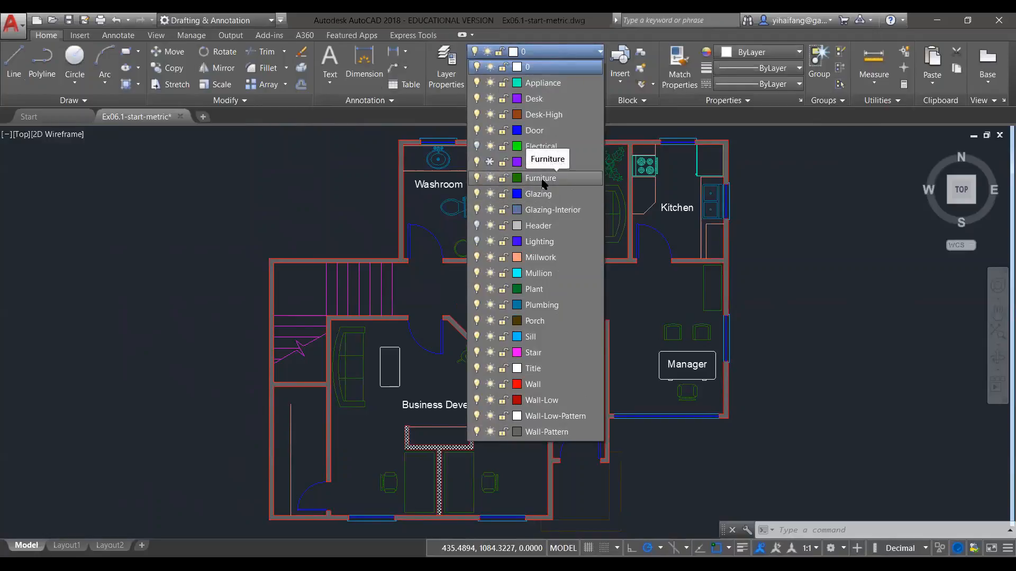
pyautogui.click(575, 53)
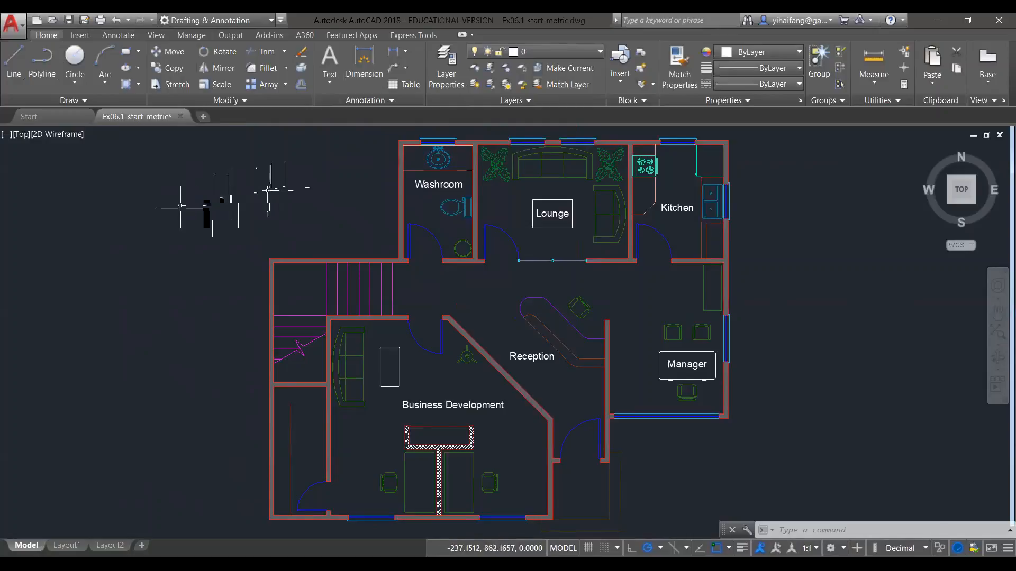
# Show the Quick Properties of the horizontal wall line above the staircase and move the palette clear of the line
pyautogui.moveTo(334, 257)
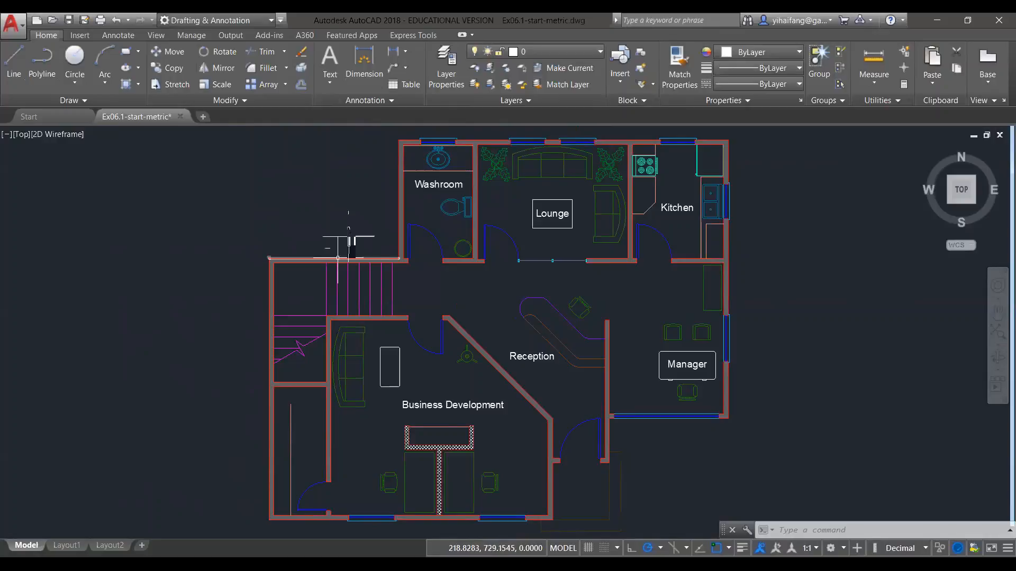
pyautogui.click(351, 258)
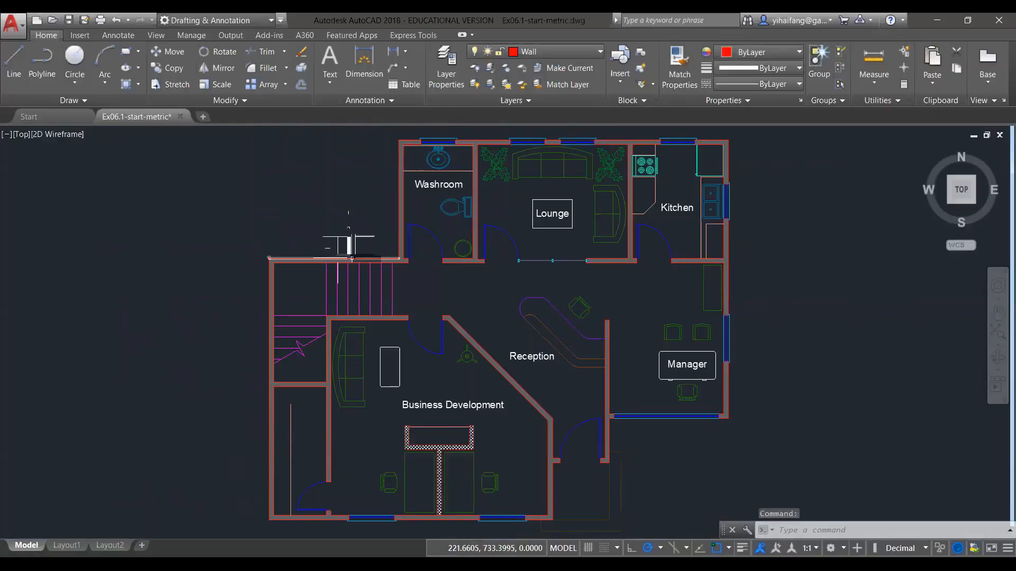
pyautogui.rightClick(351, 258)
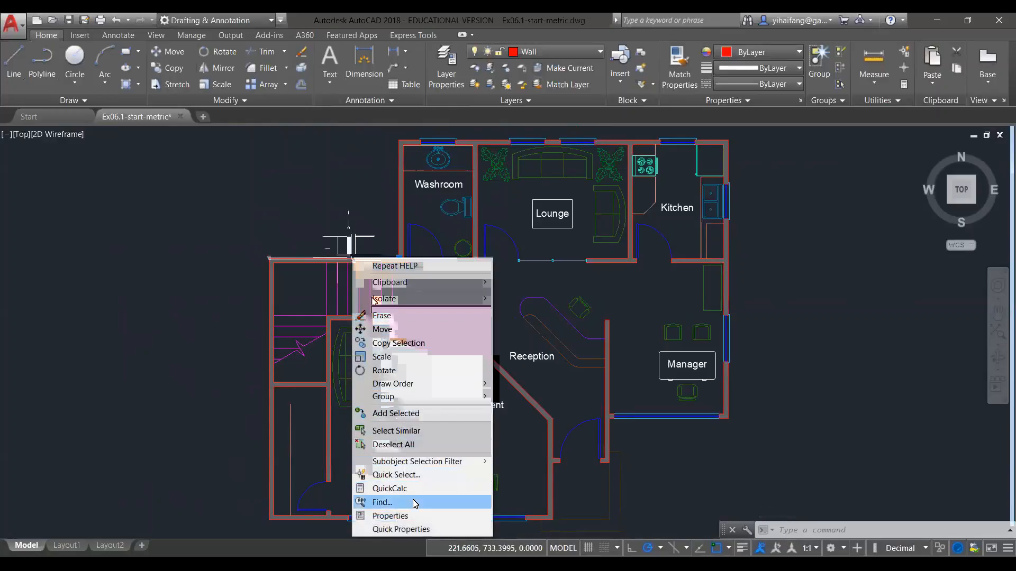
pyautogui.click(410, 530)
pyautogui.moveTo(445, 432); pyautogui.dragTo(128, 312)
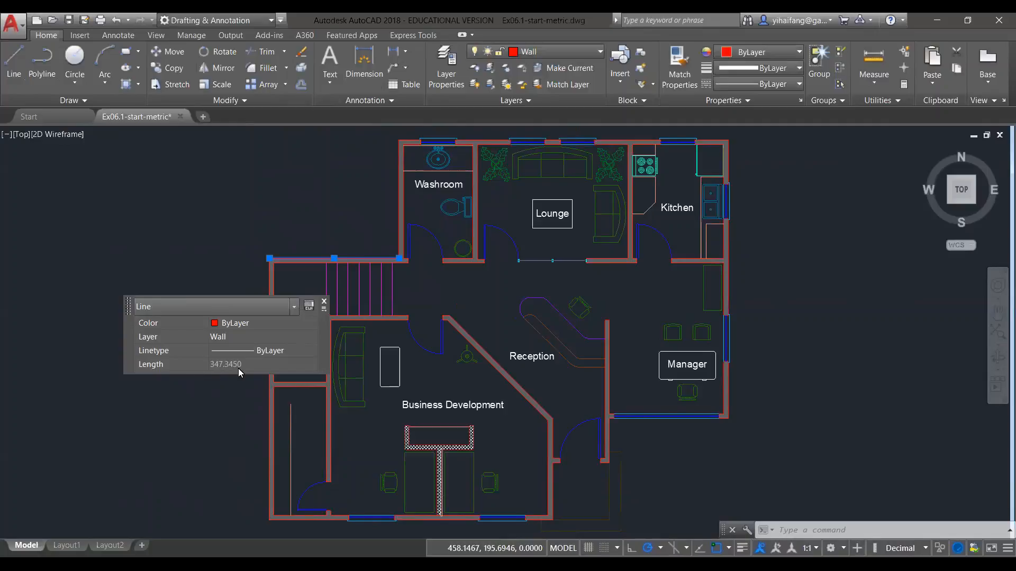
# Browse the colour and layer choices for the selected wall line, keep ByLayer and Wall, and deselect the line
pyautogui.click(299, 324)
pyautogui.click(312, 322)
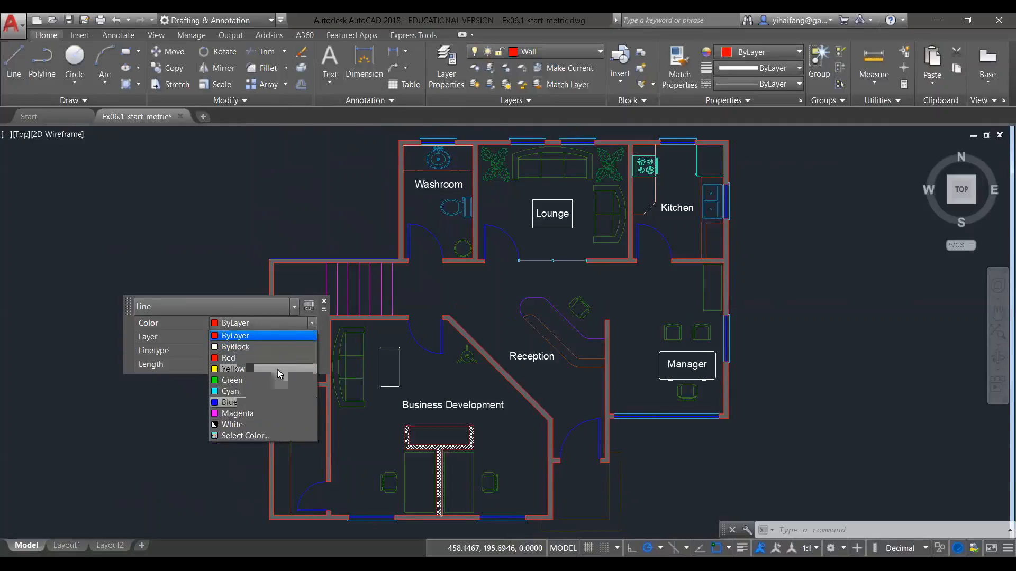
pyautogui.click(313, 323)
pyautogui.click(313, 323)
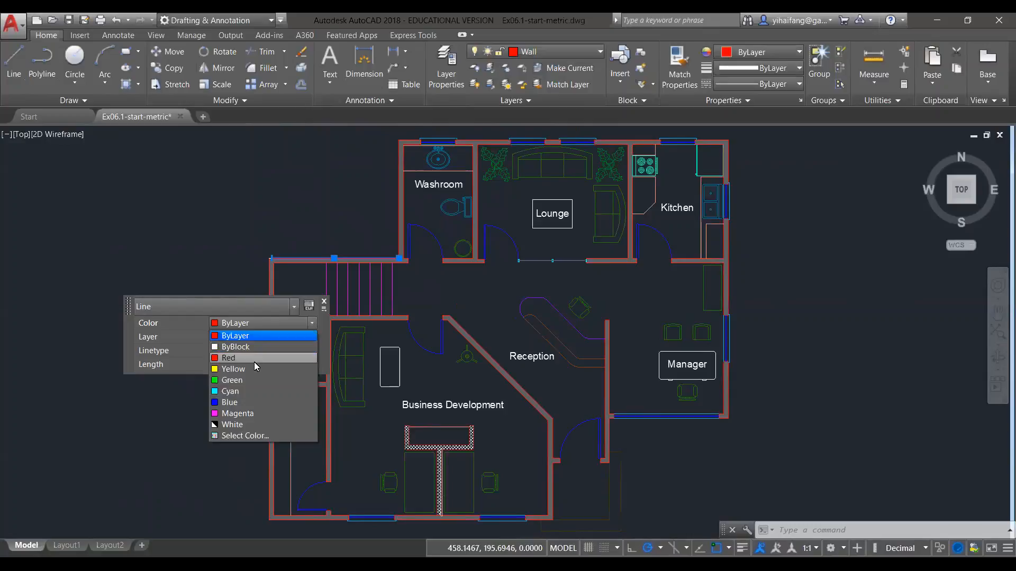
pyautogui.click(313, 327)
pyautogui.click(312, 339)
pyautogui.click(314, 340)
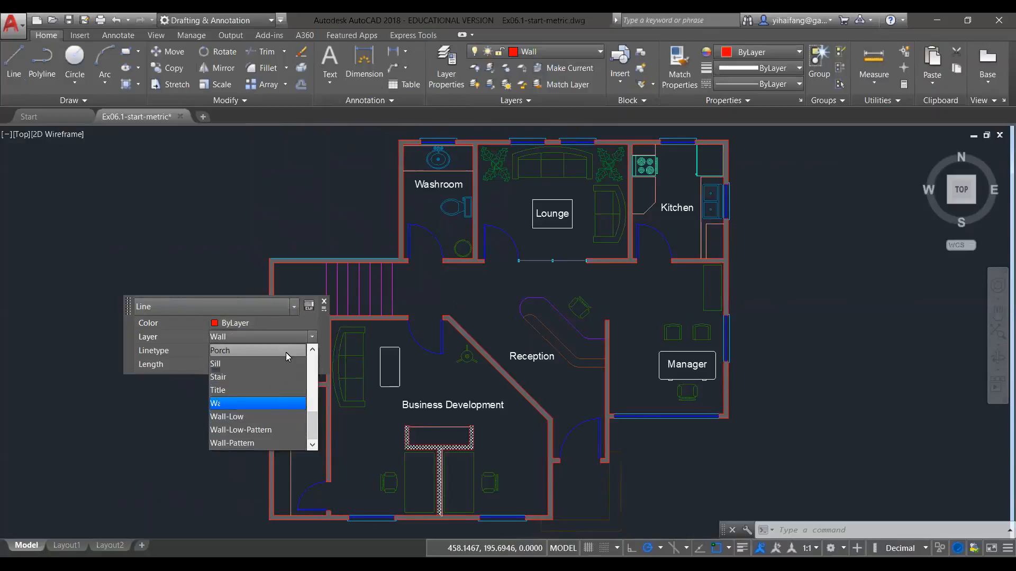
pyautogui.moveTo(313, 429); pyautogui.dragTo(313, 427)
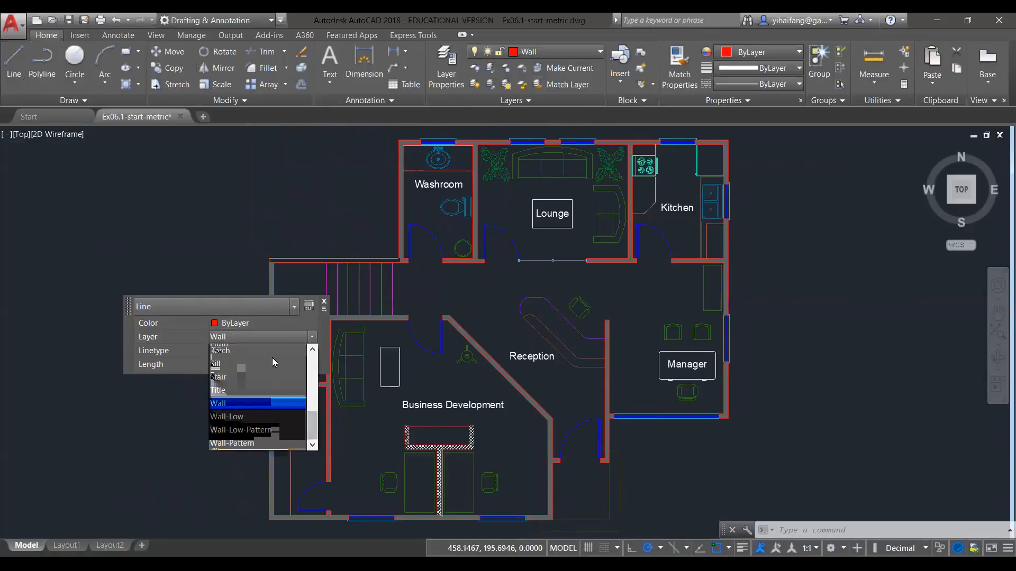
pyautogui.click(312, 338)
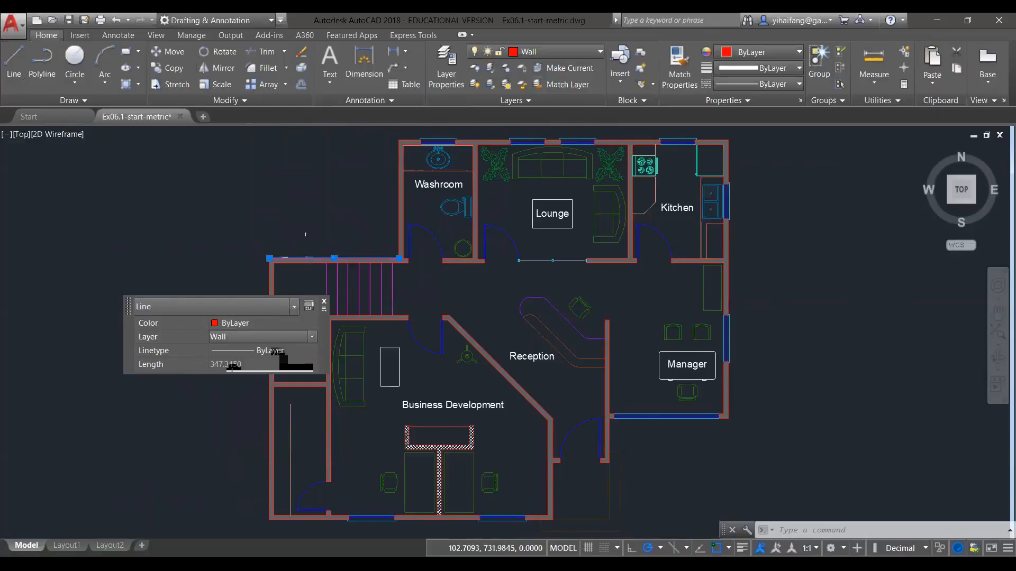
pyautogui.press('Escape')
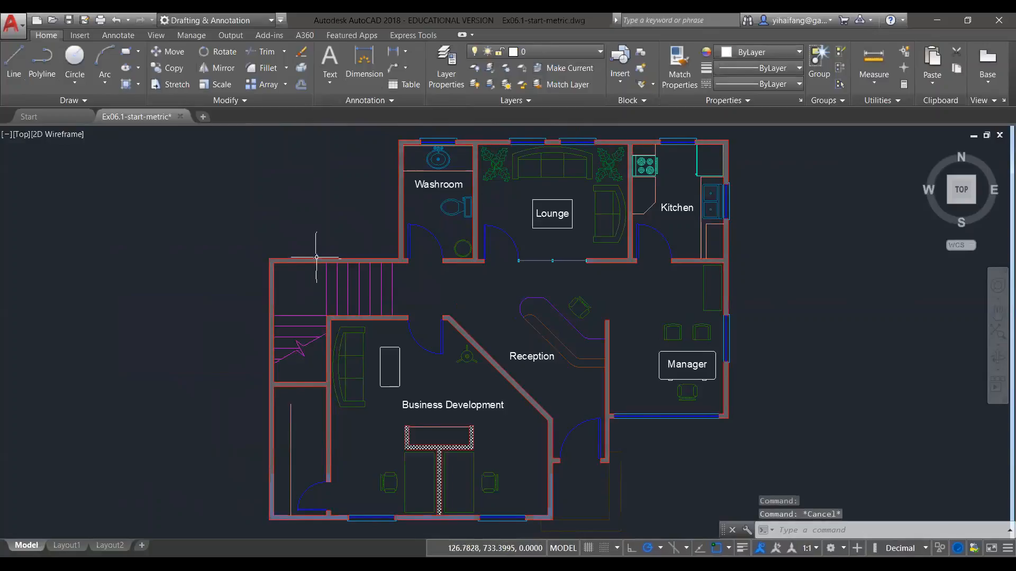
# Review the full Properties of the wall line above the staircase, including its transparency, and close the palette
pyautogui.click(316, 259)
pyautogui.rightClick(316, 260)
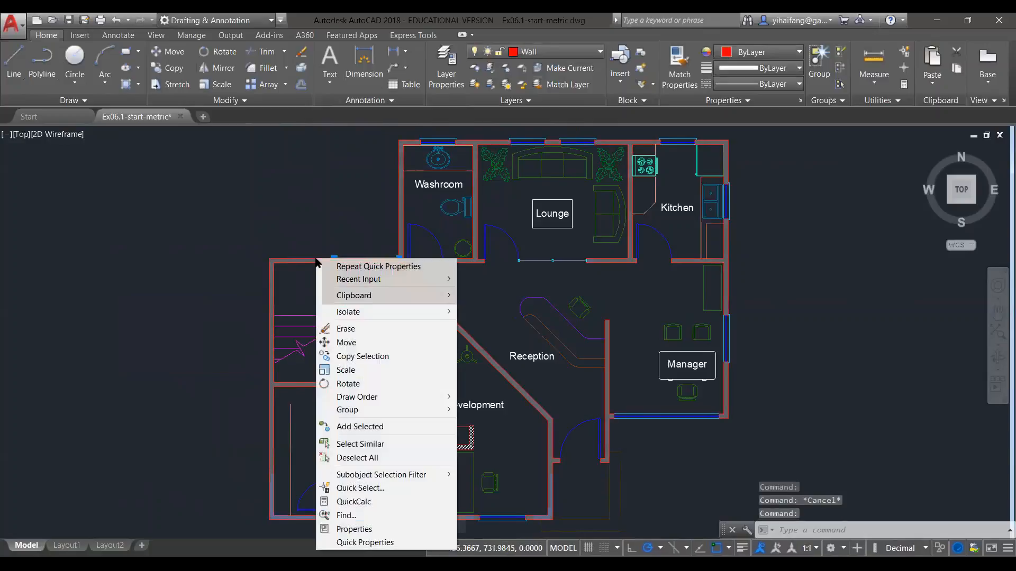
pyautogui.click(379, 530)
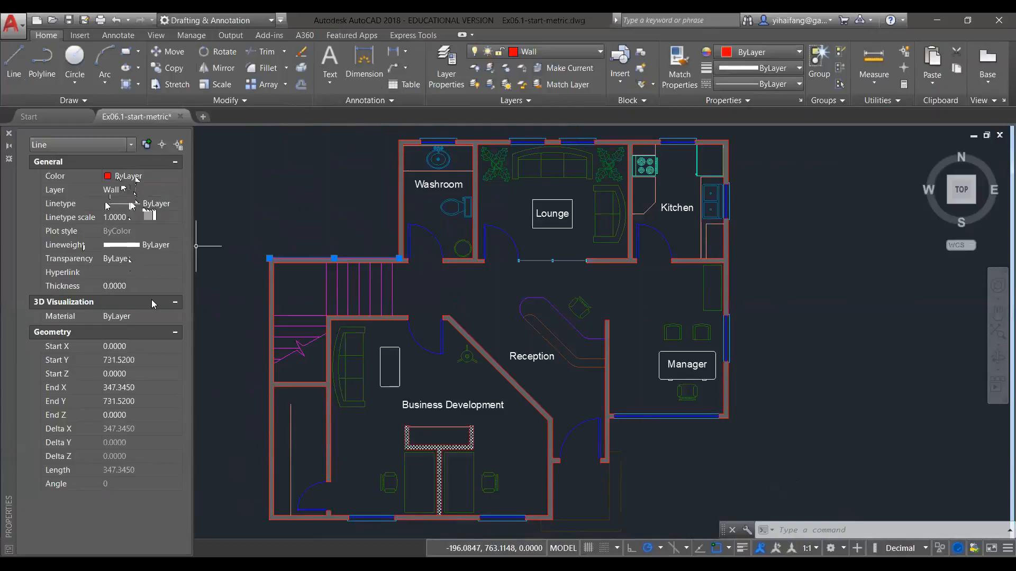
pyautogui.click(166, 259)
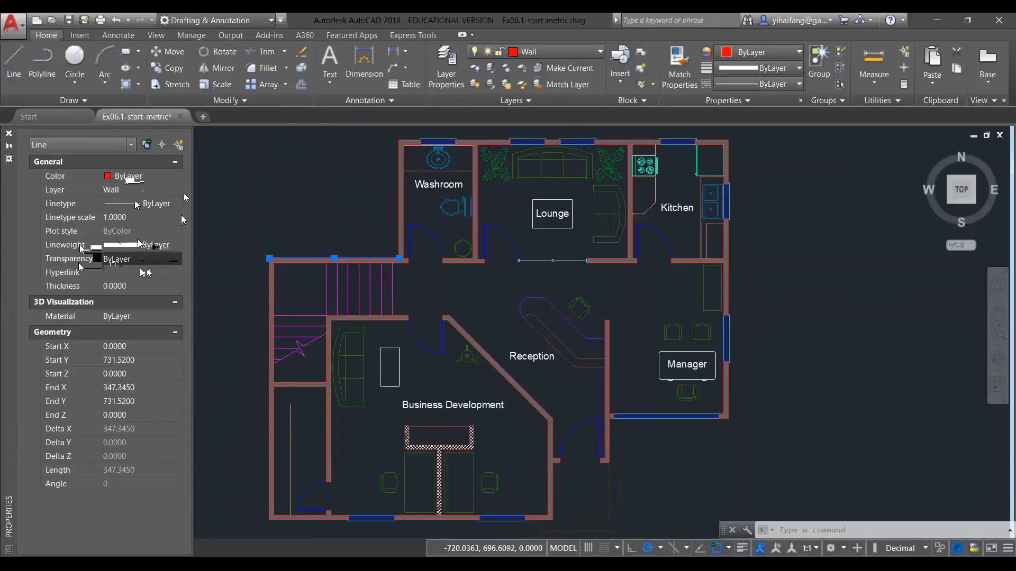
pyautogui.click(9, 139)
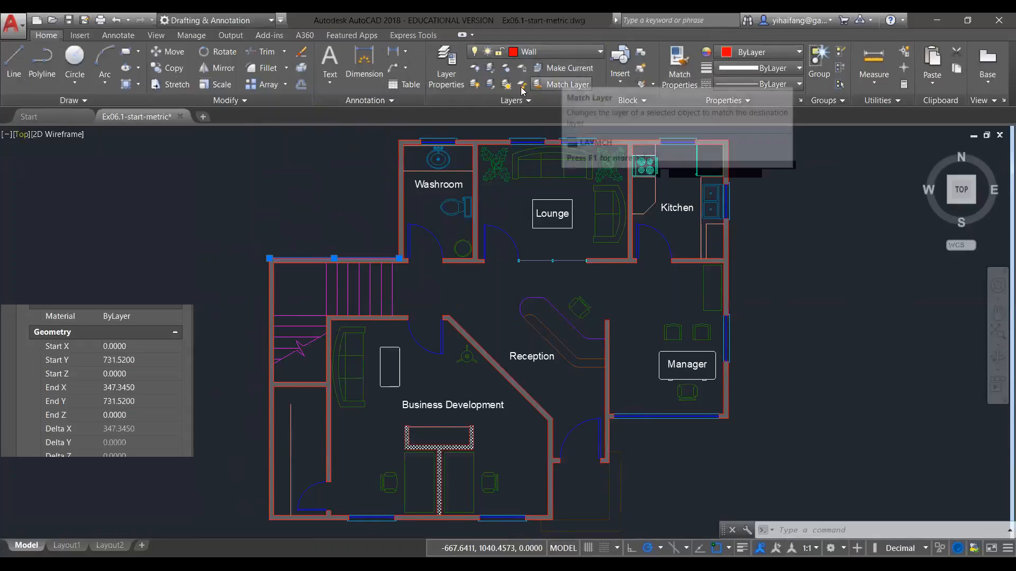
# Assign the selected wall line above the staircase to the Wall layer
pyautogui.click(599, 55)
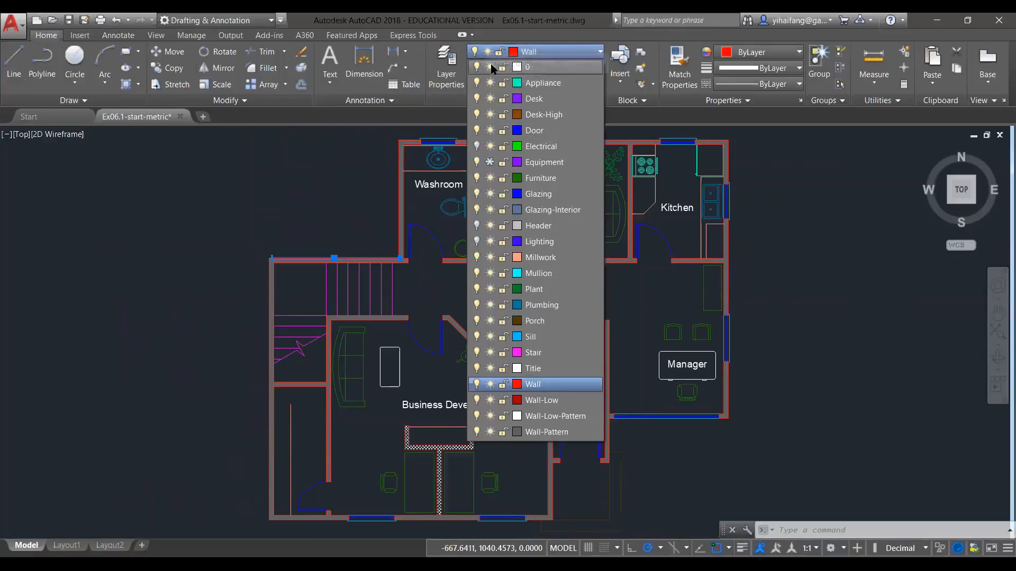
pyautogui.click(591, 52)
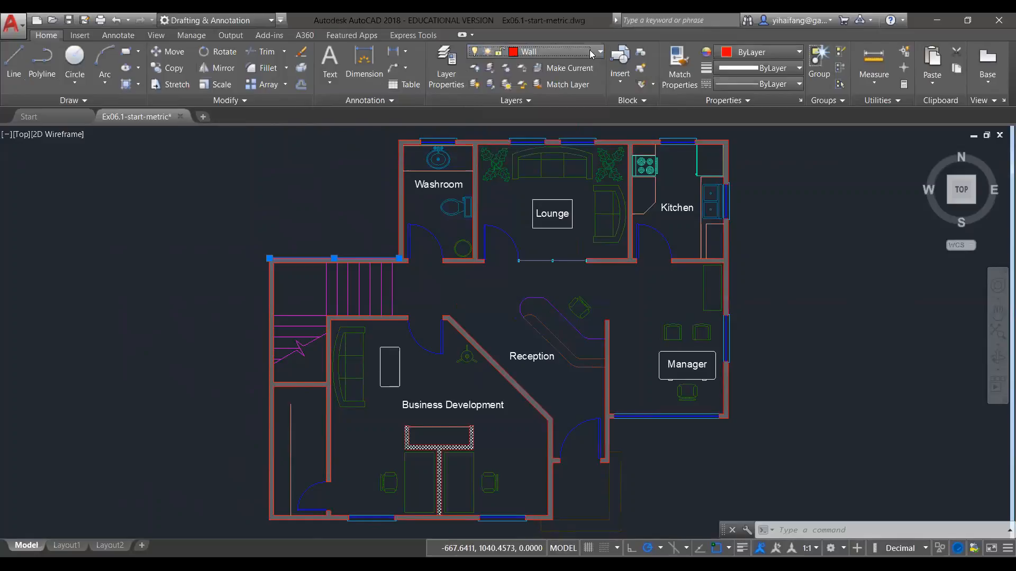
pyautogui.moveTo(540, 202); pyautogui.dragTo(523, 208, button='middle')
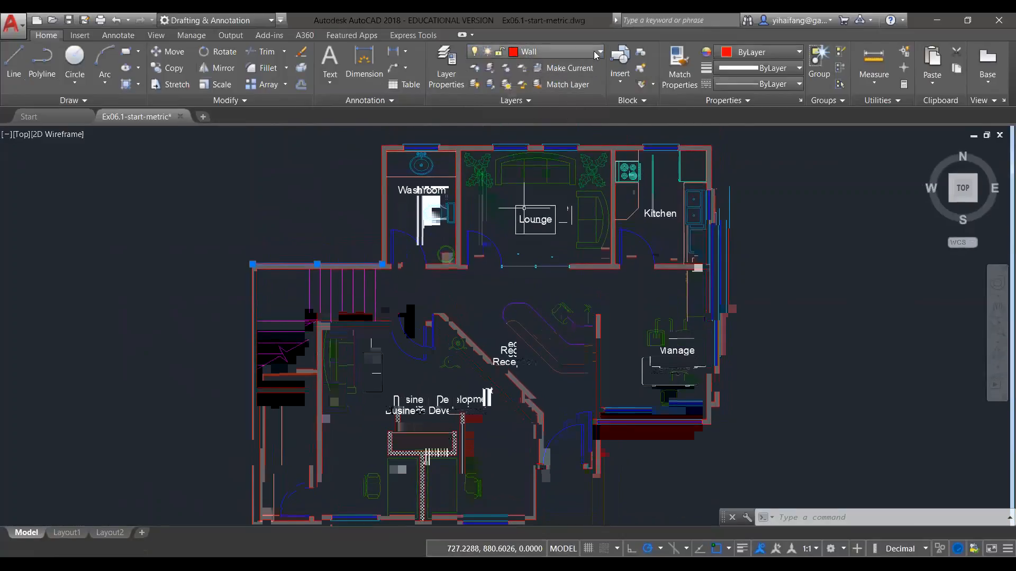
pyautogui.click(597, 53)
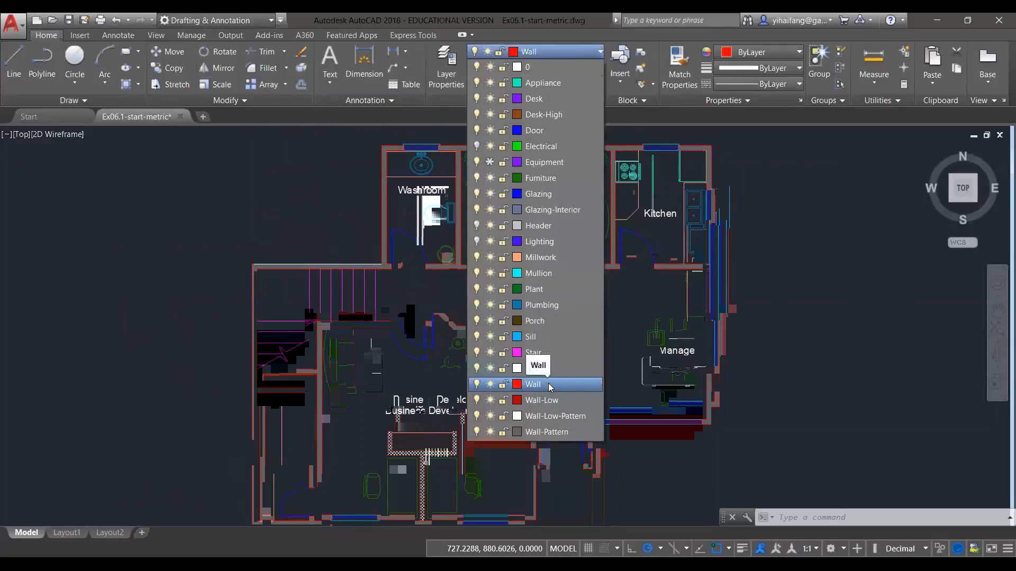
pyautogui.click(550, 385)
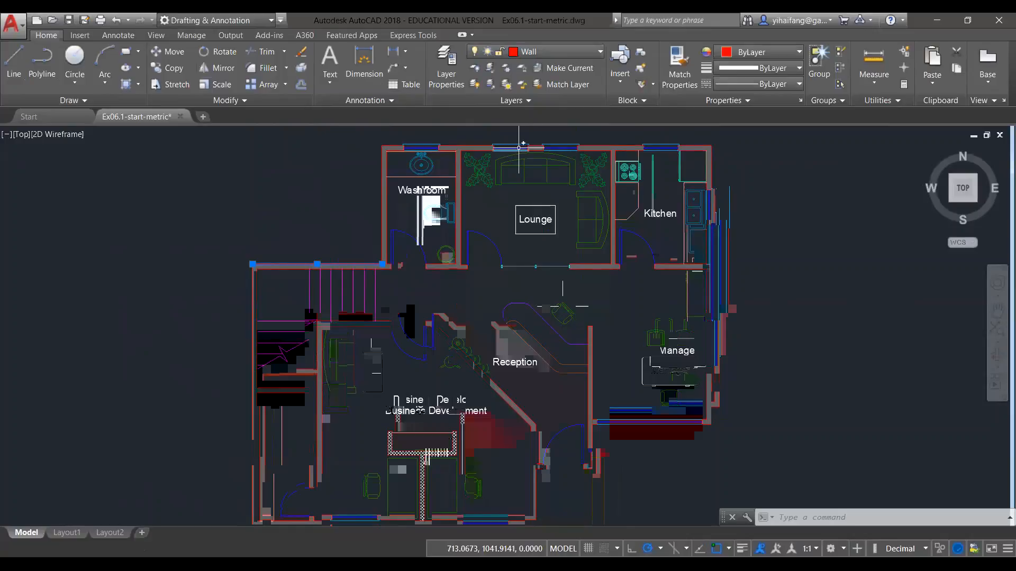
# Turn the Wall layer off and on again twice to compare the floor plan with and without its lines
pyautogui.click(552, 51)
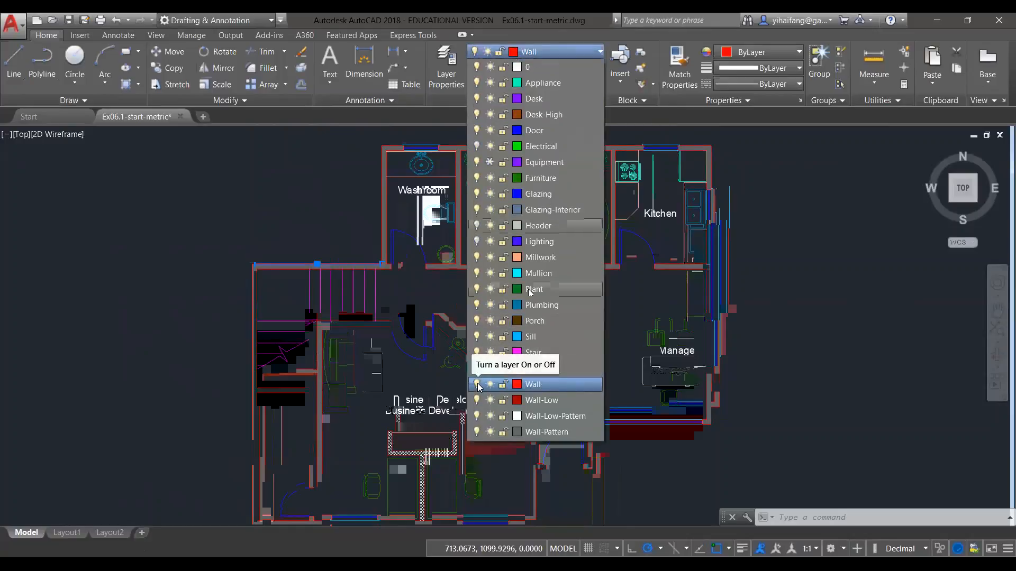
pyautogui.click(478, 384)
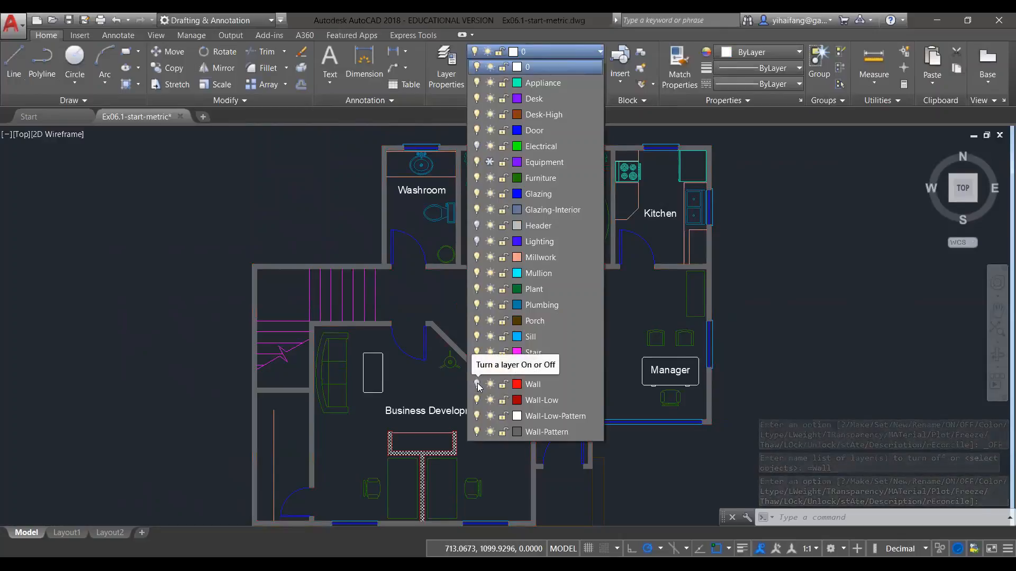
pyautogui.click(477, 384)
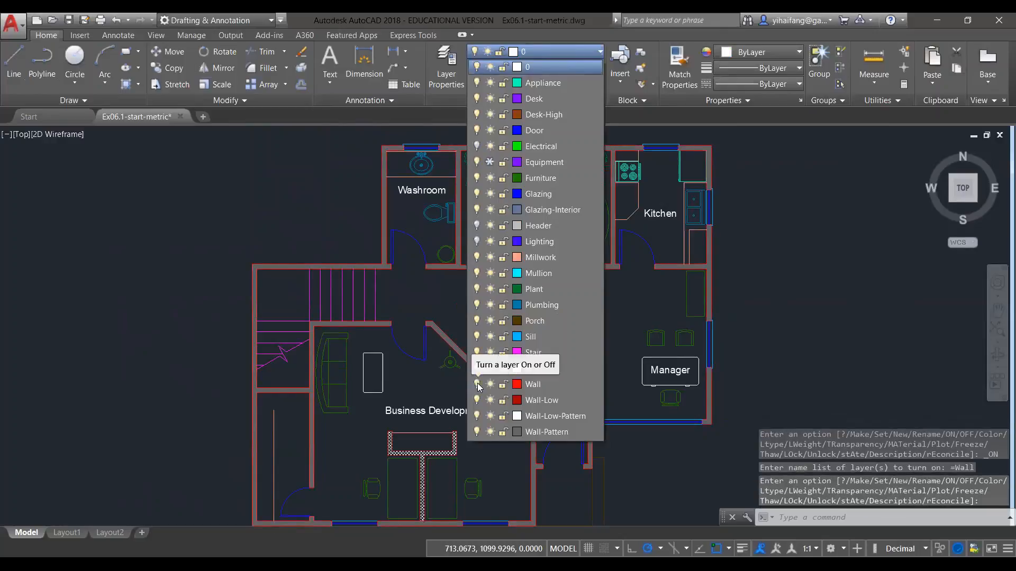
pyautogui.click(477, 385)
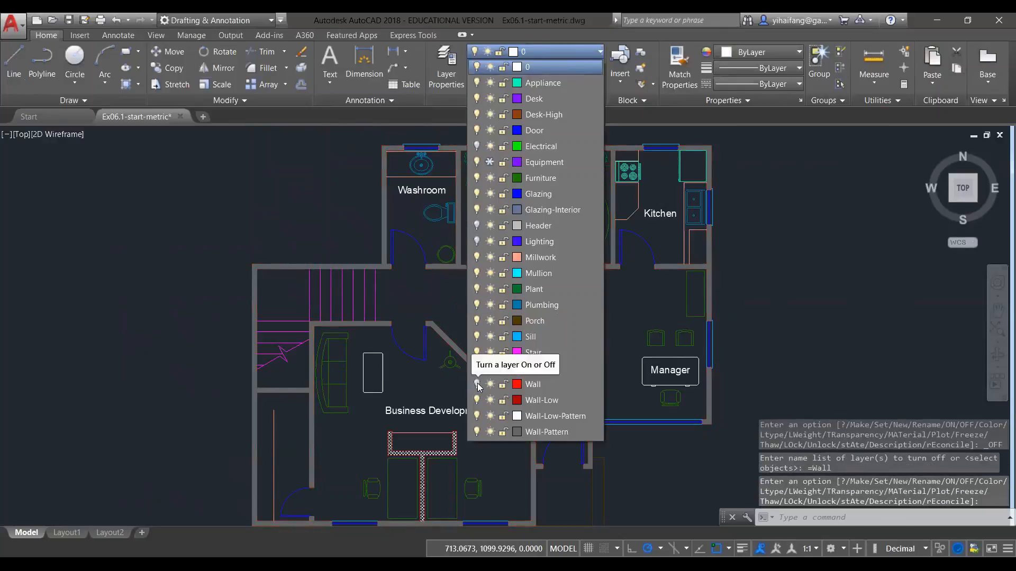
pyautogui.click(477, 384)
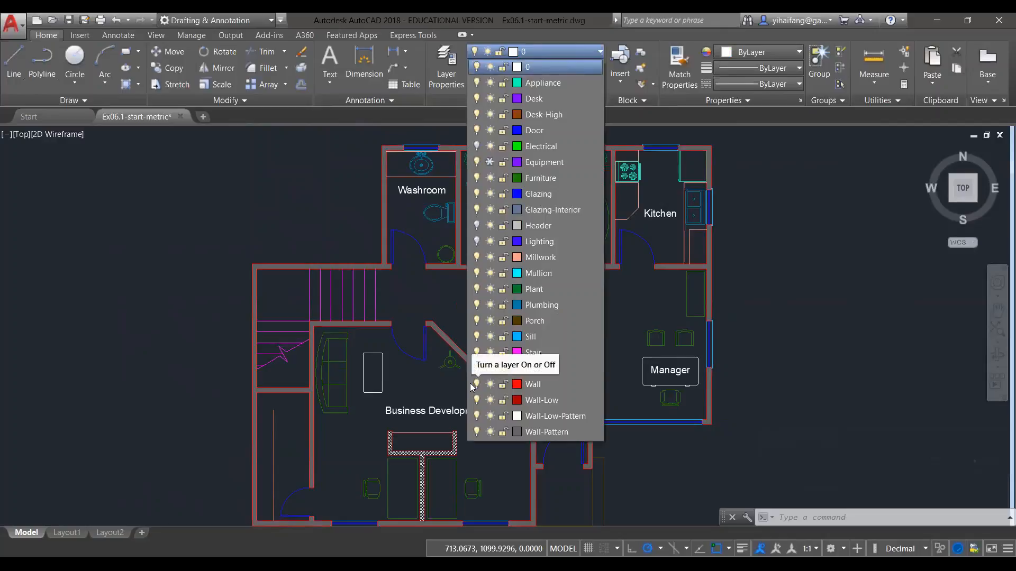
# Hide the Wall layer to view the whole plan without it, and turn the layer back on
pyautogui.click(475, 384)
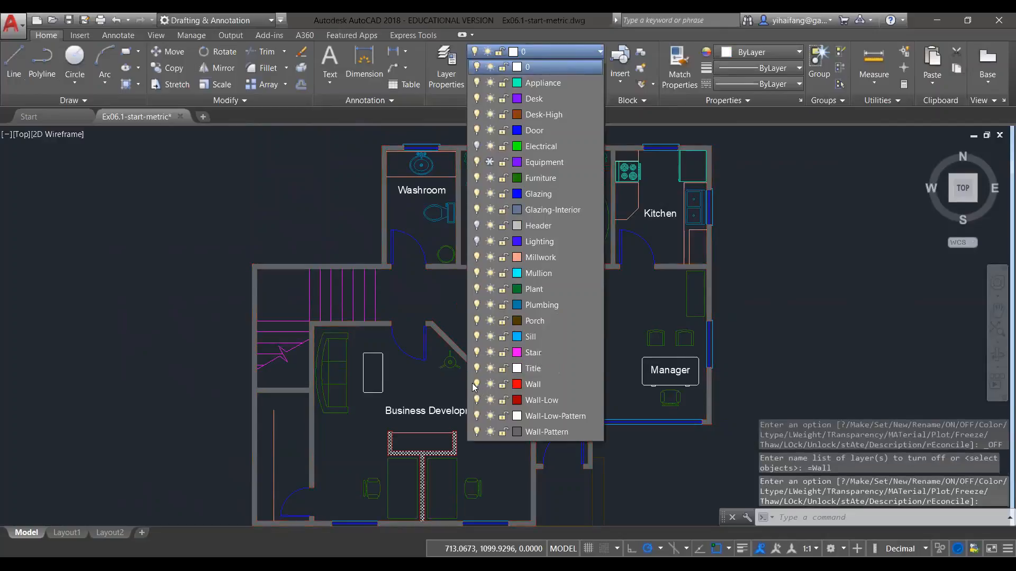
pyautogui.click(282, 287)
pyautogui.click(238, 240)
pyautogui.press('Escape')
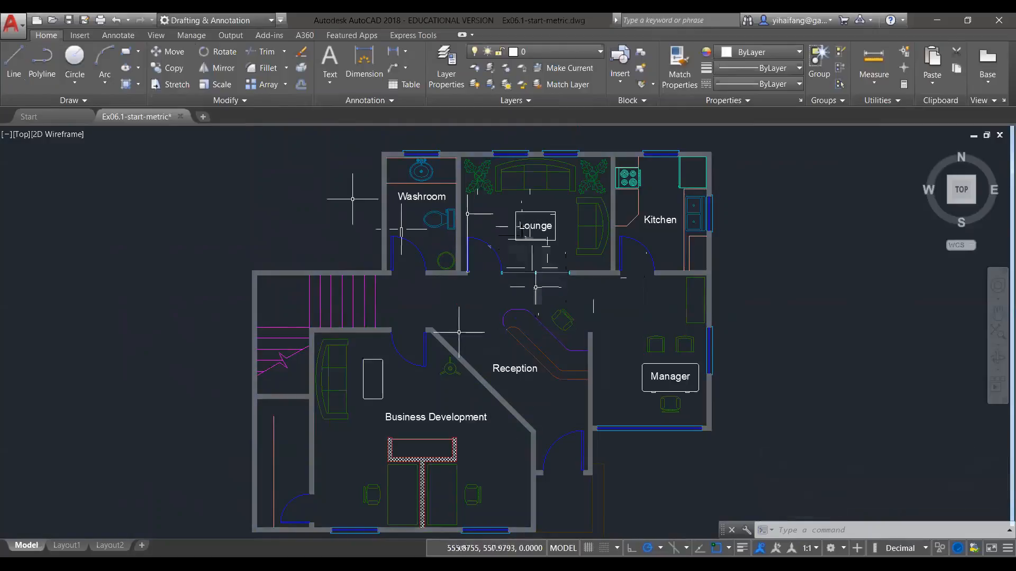
pyautogui.click(550, 51)
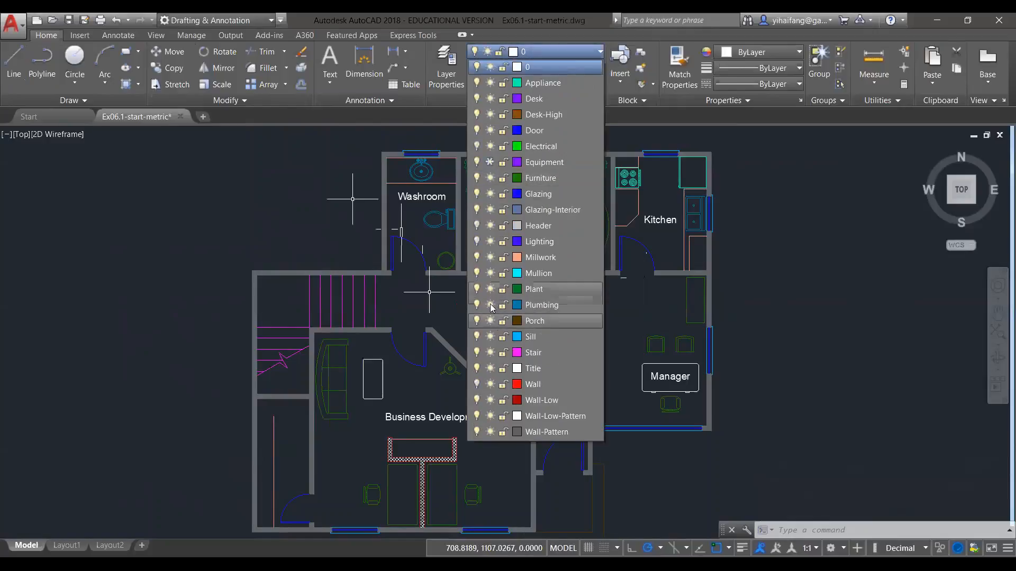
pyautogui.click(476, 384)
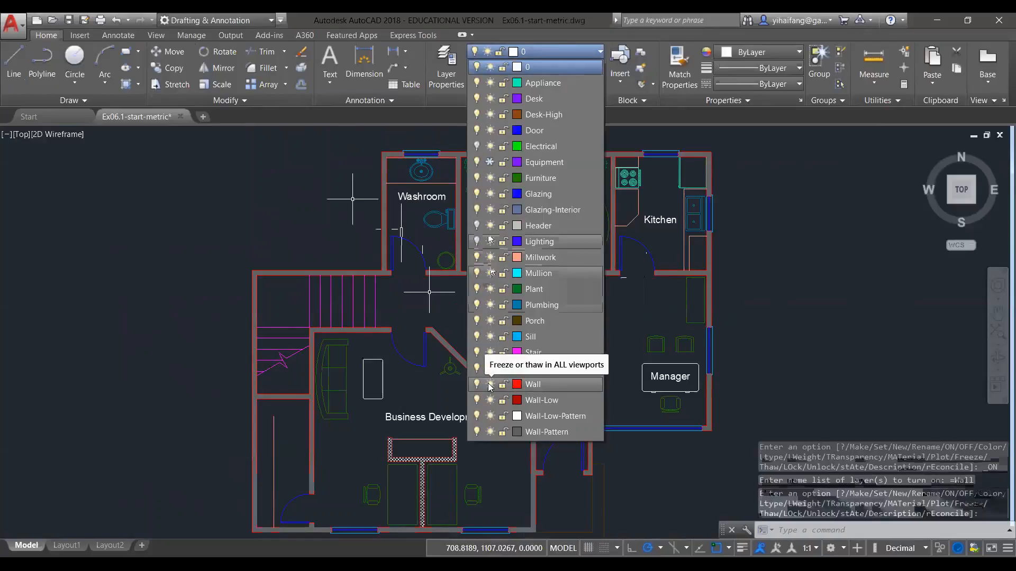
# Freeze and thaw the Wall layer, and turn it off and on, to compare both ways of hiding the walls
pyautogui.click(490, 384)
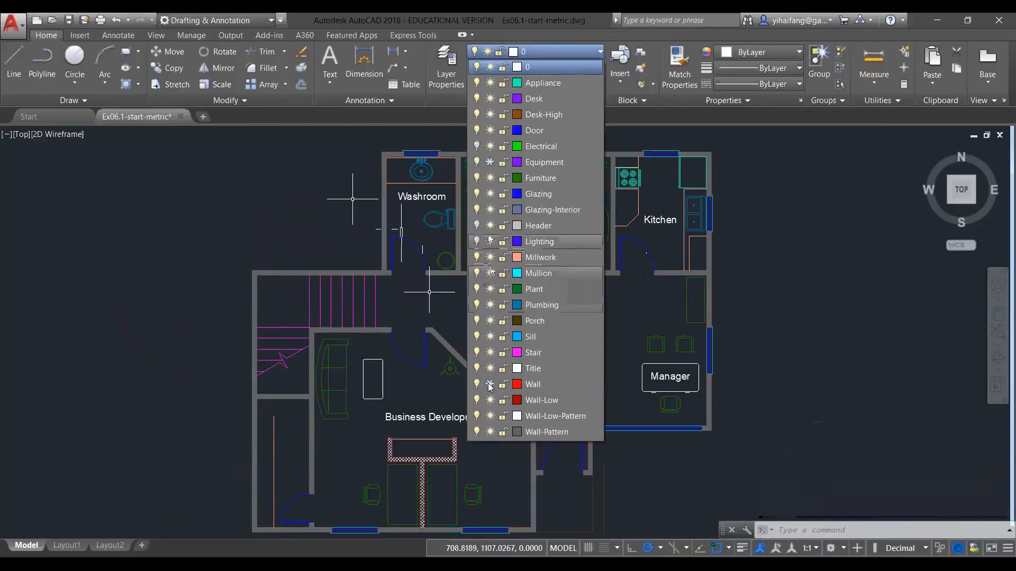
pyautogui.click(489, 384)
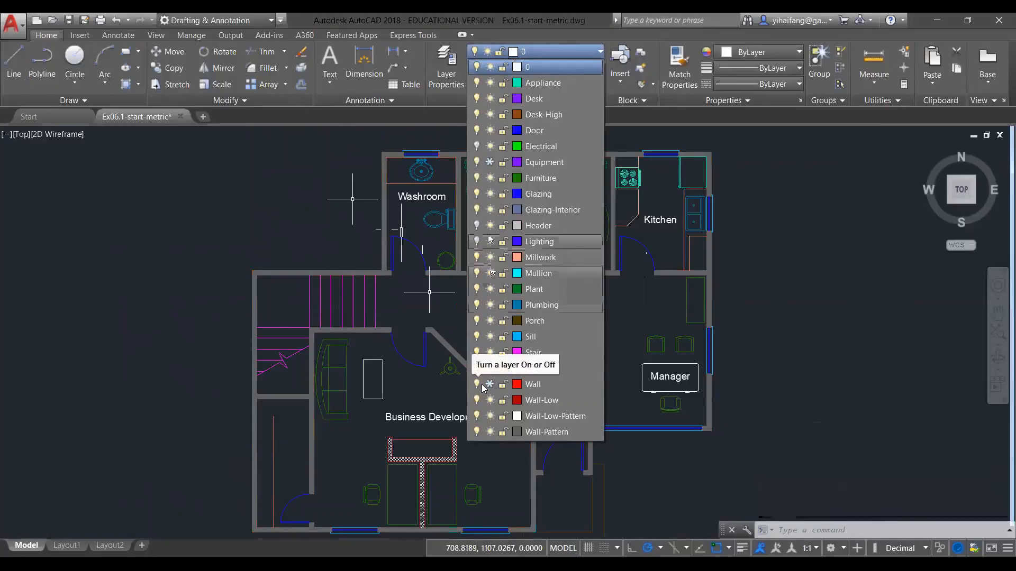
pyautogui.click(490, 385)
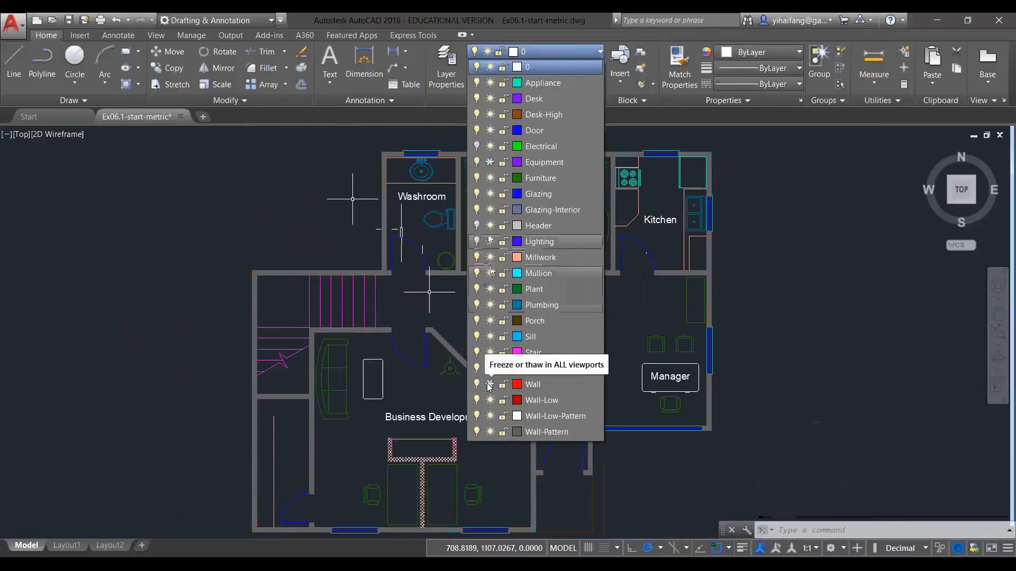
pyautogui.click(489, 385)
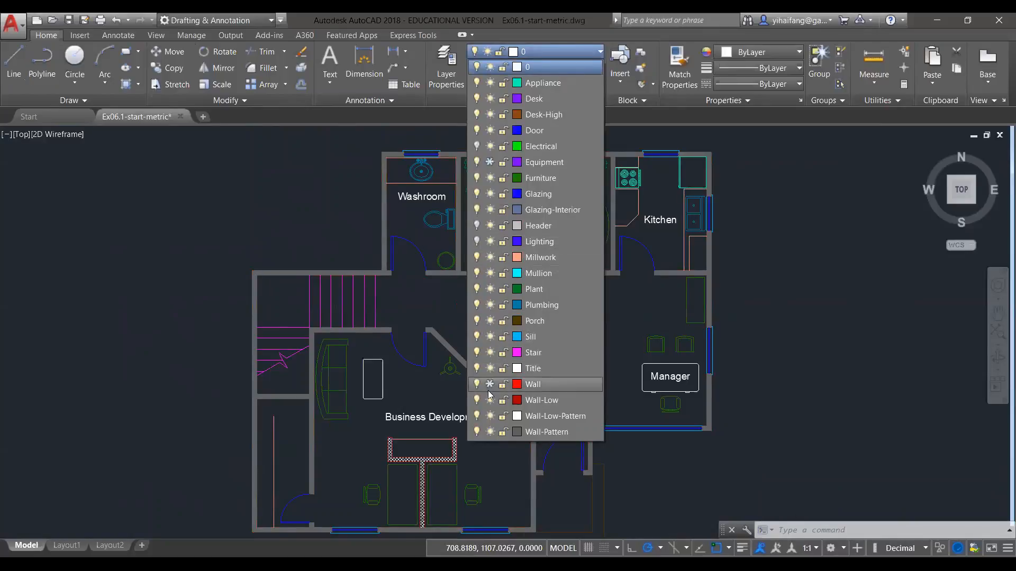
pyautogui.click(489, 385)
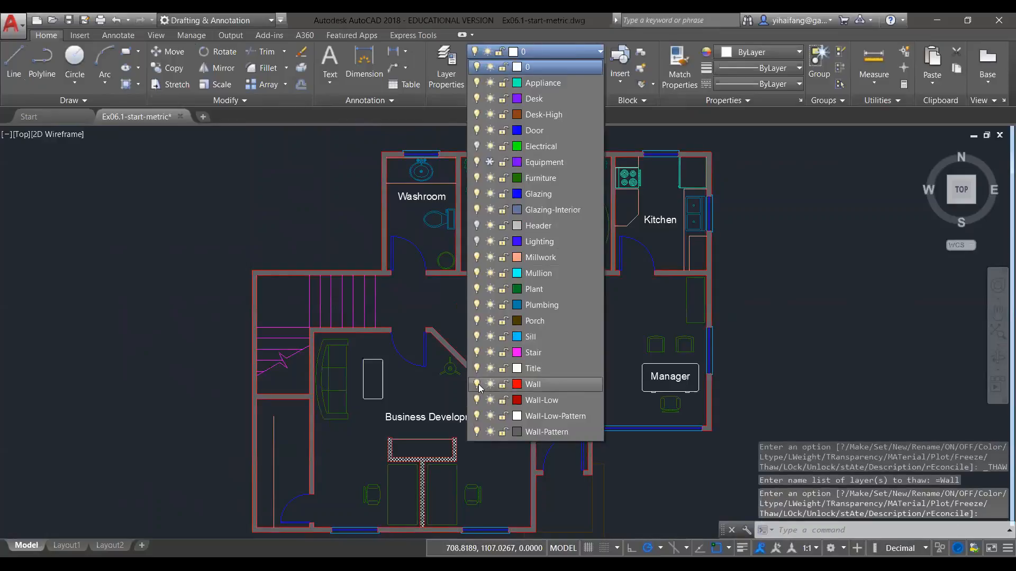
pyautogui.click(477, 384)
pyautogui.click(478, 384)
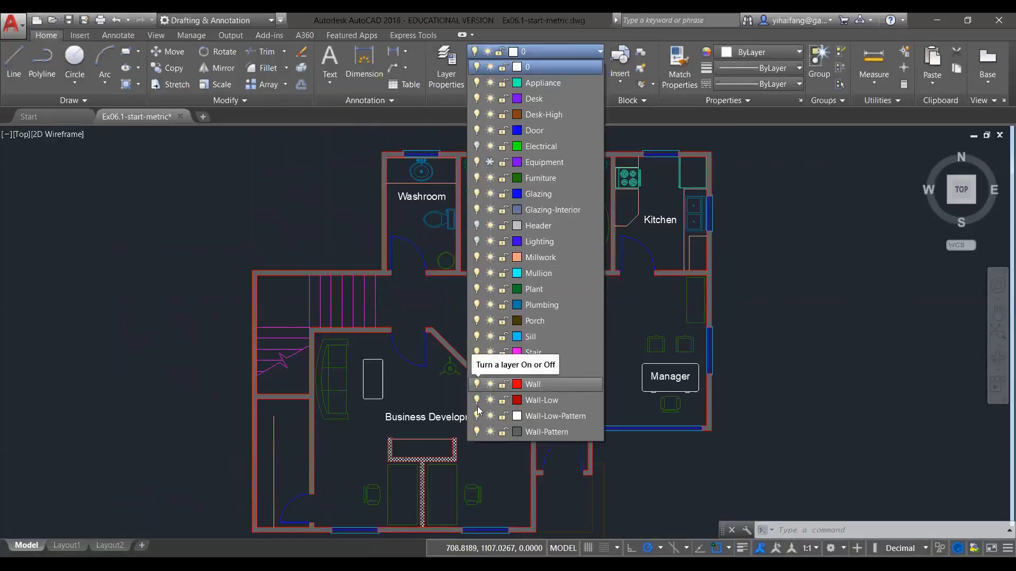
# Lock the Wall layer, close the layer list and return to the whole floor plan
pyautogui.click(503, 385)
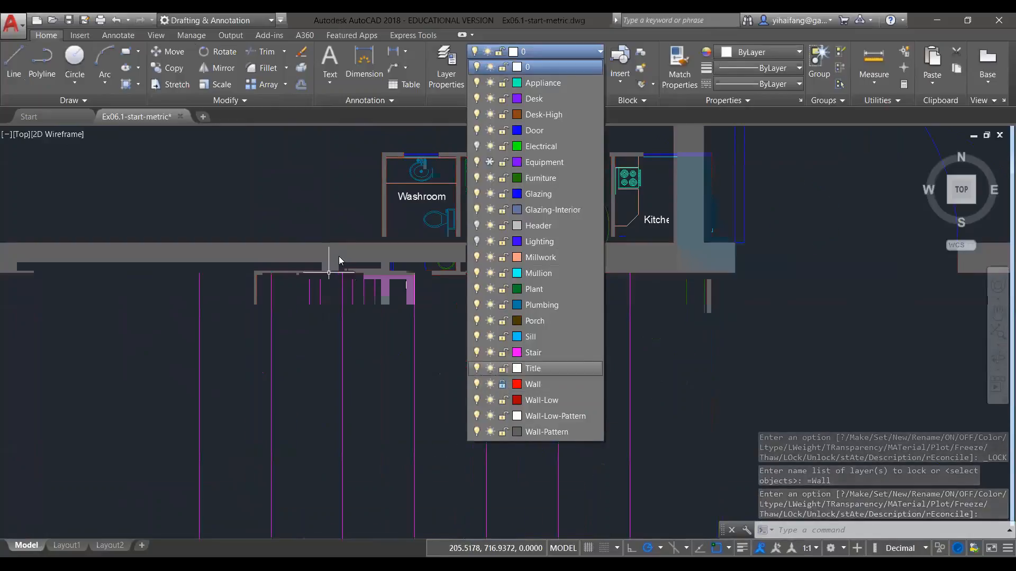
pyautogui.click(344, 248)
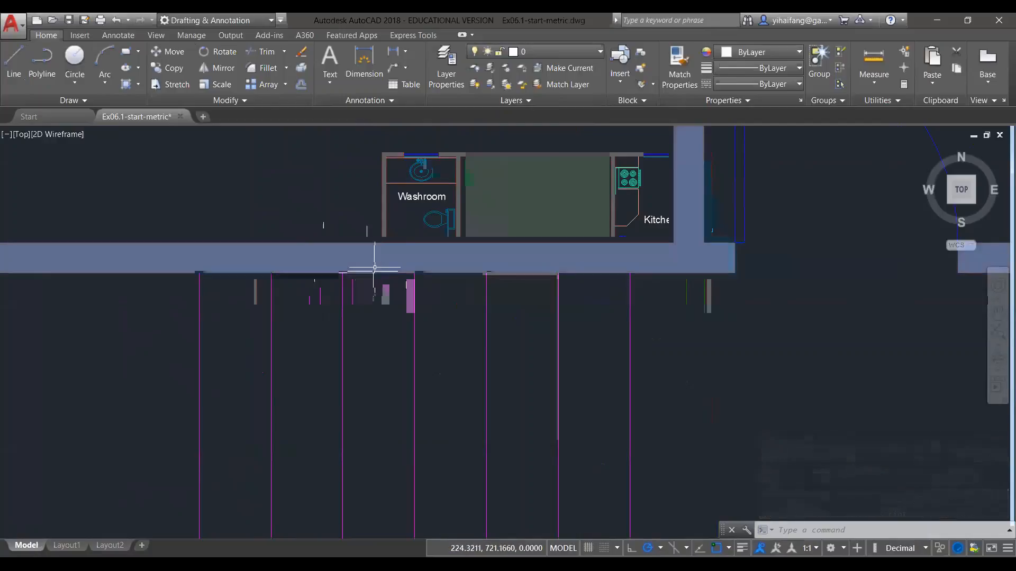
pyautogui.press('Escape')
pyautogui.press('Escape')
pyautogui.moveTo(398, 283); pyautogui.dragTo(258, 340, button='middle')
pyautogui.scroll(-6, 338, 301)
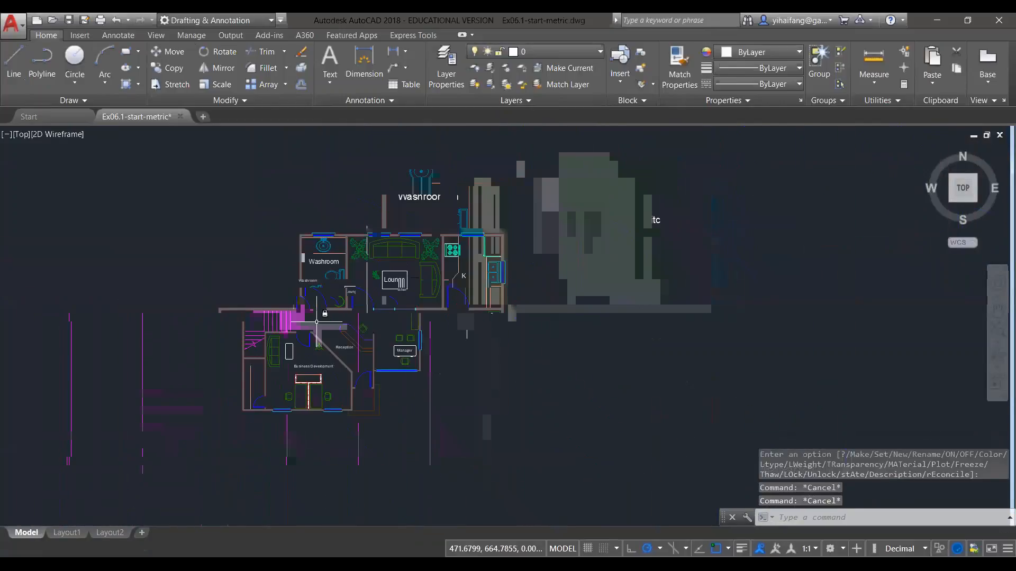
# Make Furniture the current layer, also trying the Make Current command on an object in the plan
pyautogui.click(575, 50)
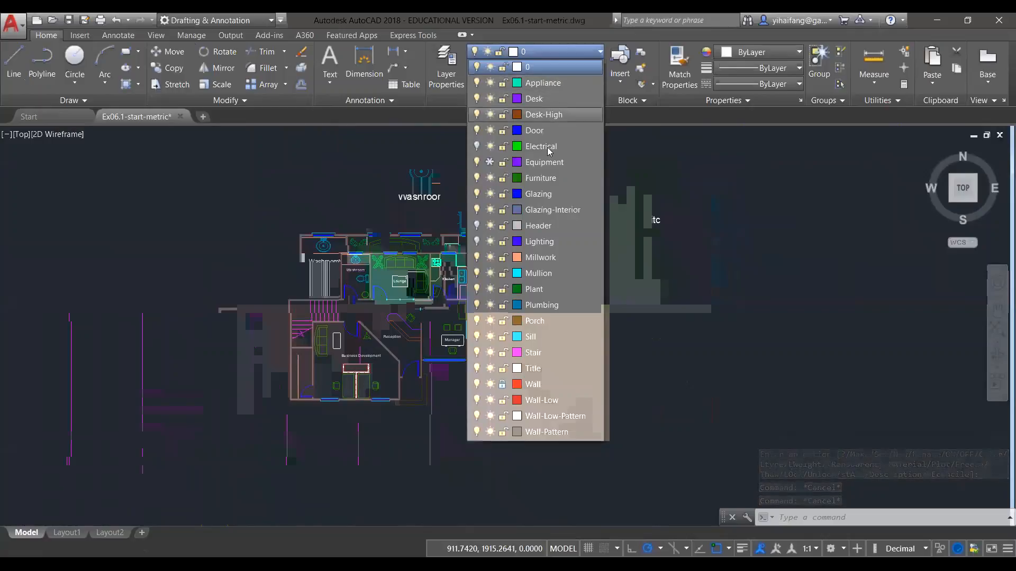
pyautogui.click(545, 178)
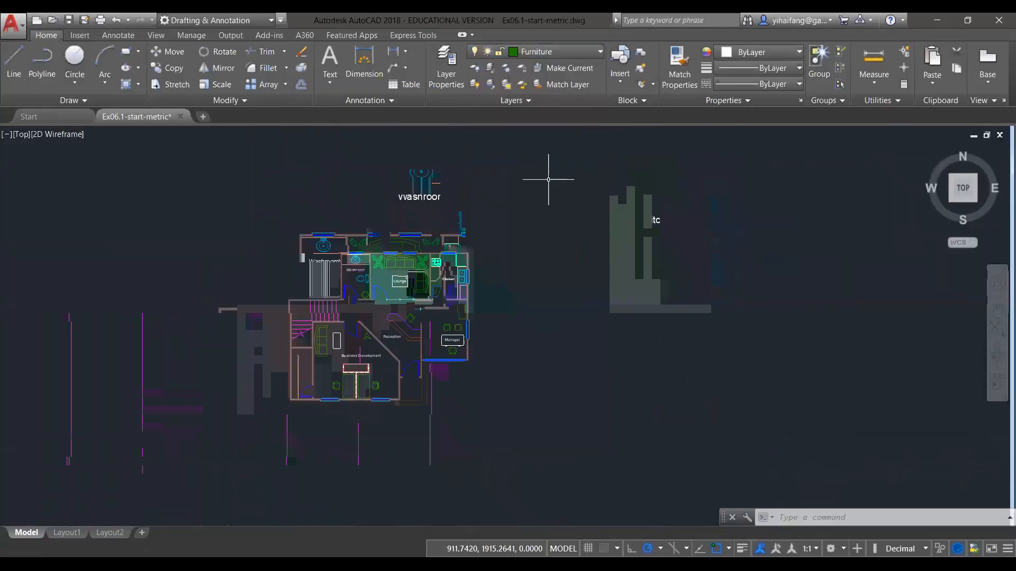
pyautogui.click(580, 71)
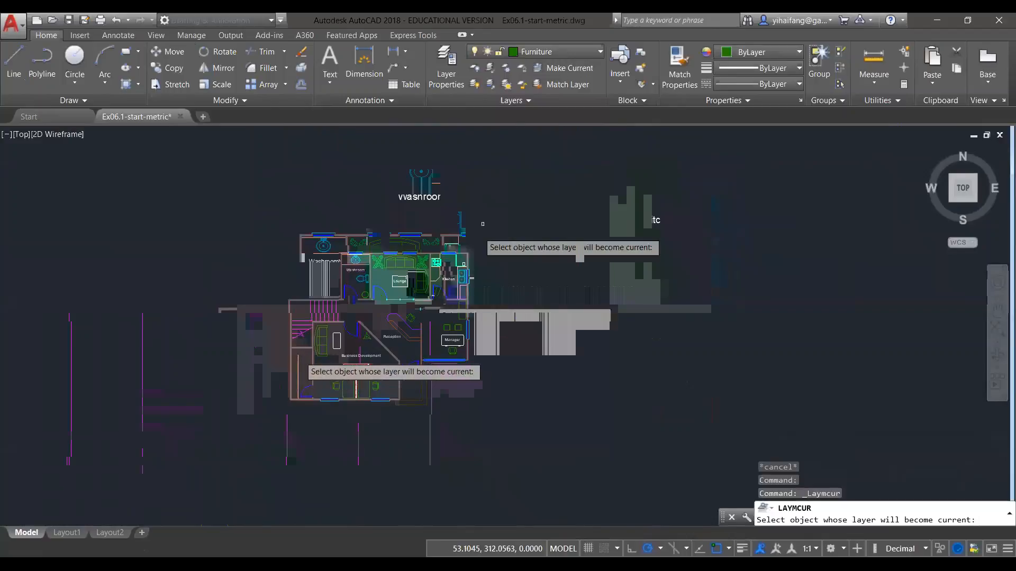
pyautogui.scroll(6, 309, 325)
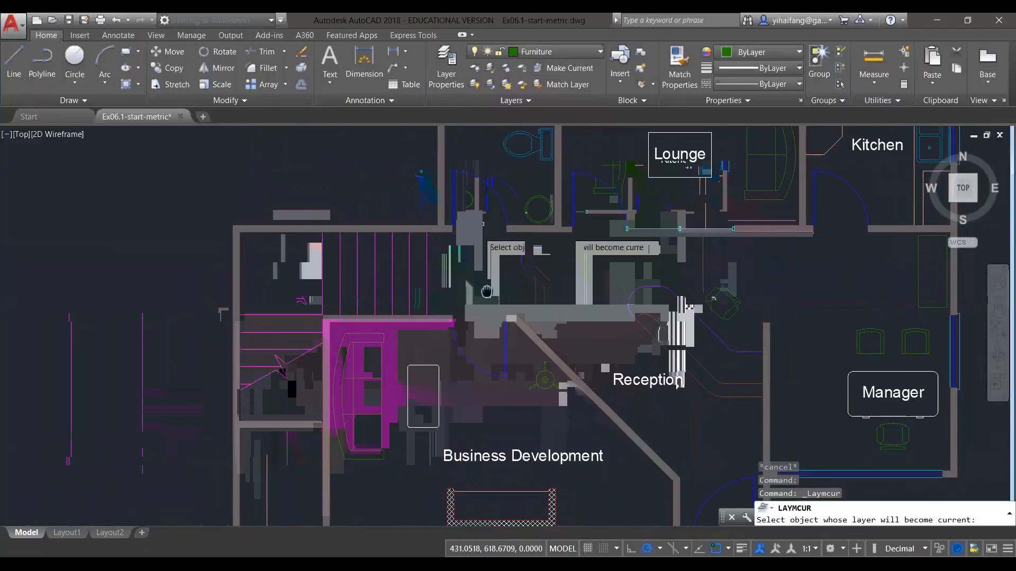
pyautogui.moveTo(487, 278); pyautogui.dragTo(404, 326, button='middle')
pyautogui.click(597, 205)
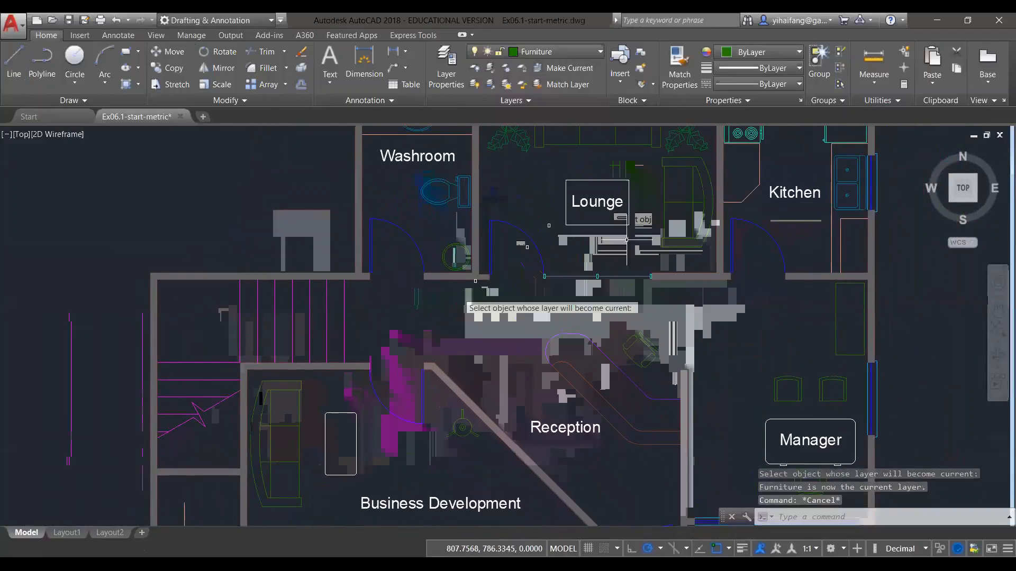
pyautogui.moveTo(597, 207); pyautogui.dragTo(483, 282, button='middle')
# Lock the Furniture layer and check the faded sofas in the Lounge
pyautogui.click(583, 49)
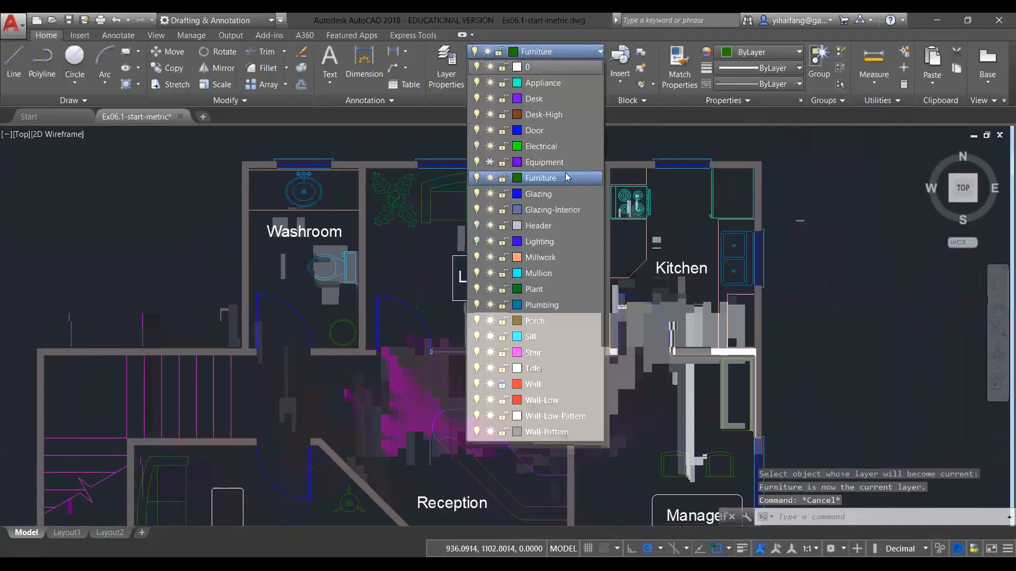
pyautogui.click(378, 196)
pyautogui.moveTo(378, 196); pyautogui.dragTo(181, 232, button='middle')
pyautogui.click(587, 52)
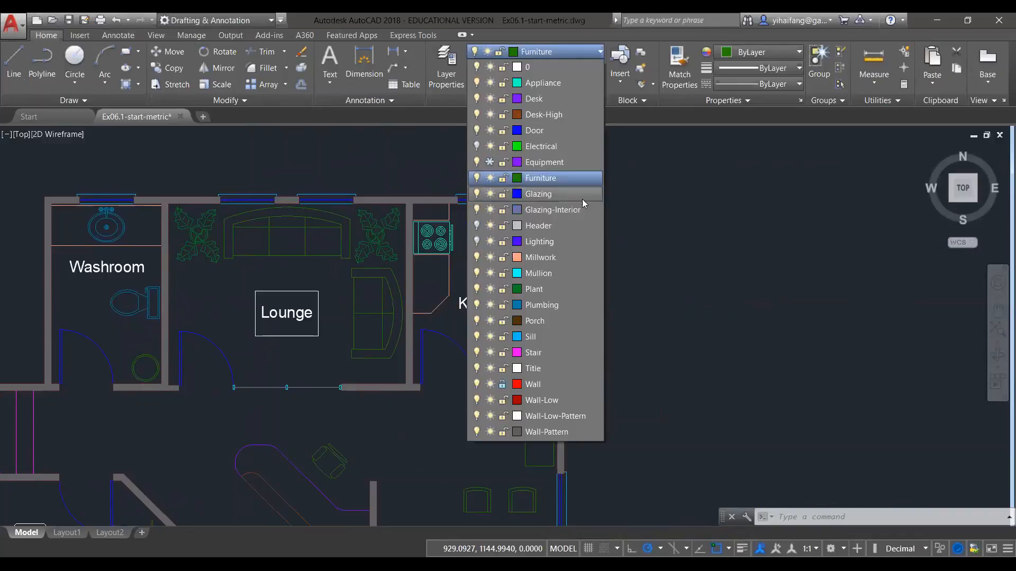
pyautogui.click(503, 178)
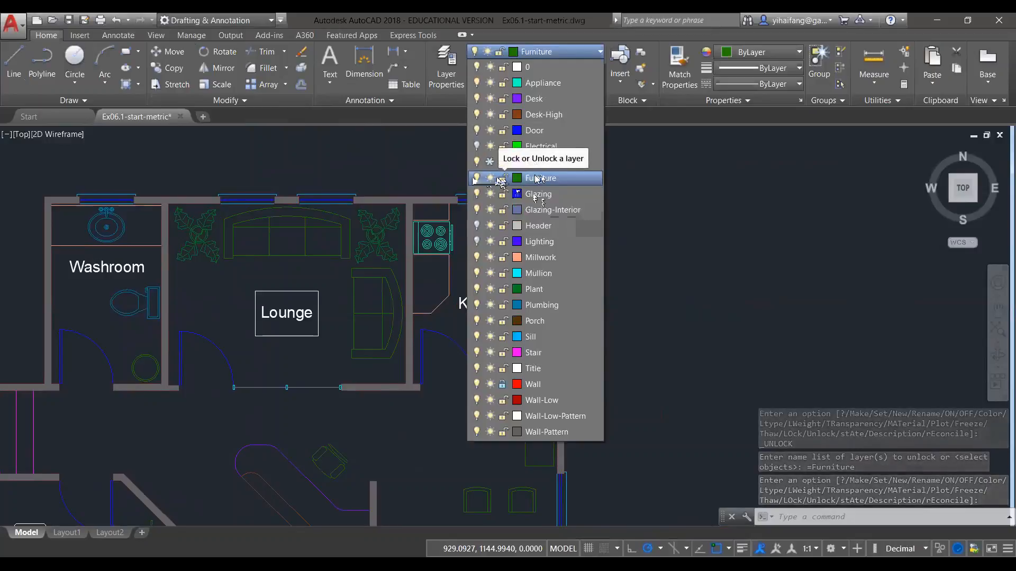
pyautogui.click(502, 178)
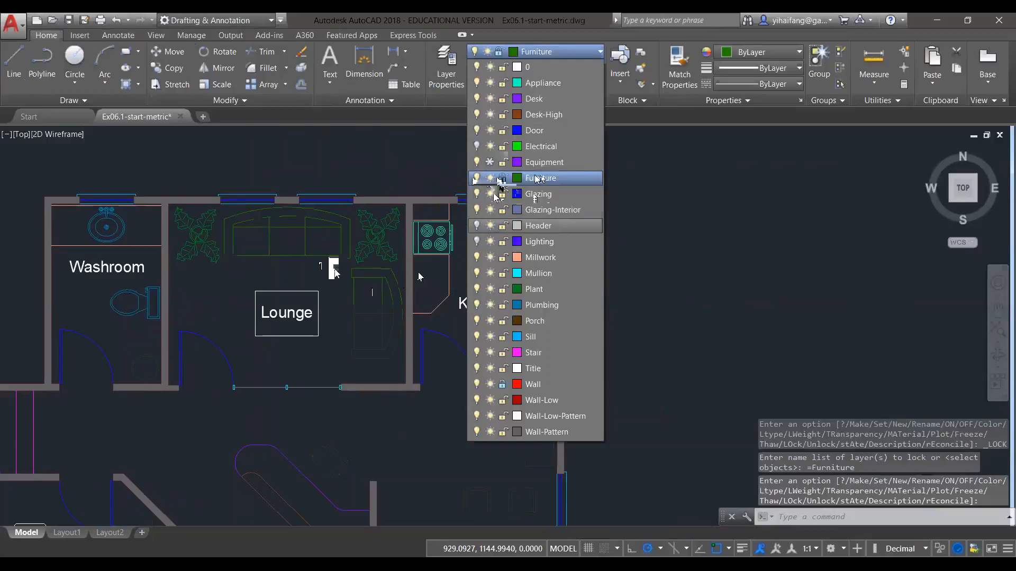
pyautogui.scroll(2, 331, 264)
pyautogui.click(328, 262)
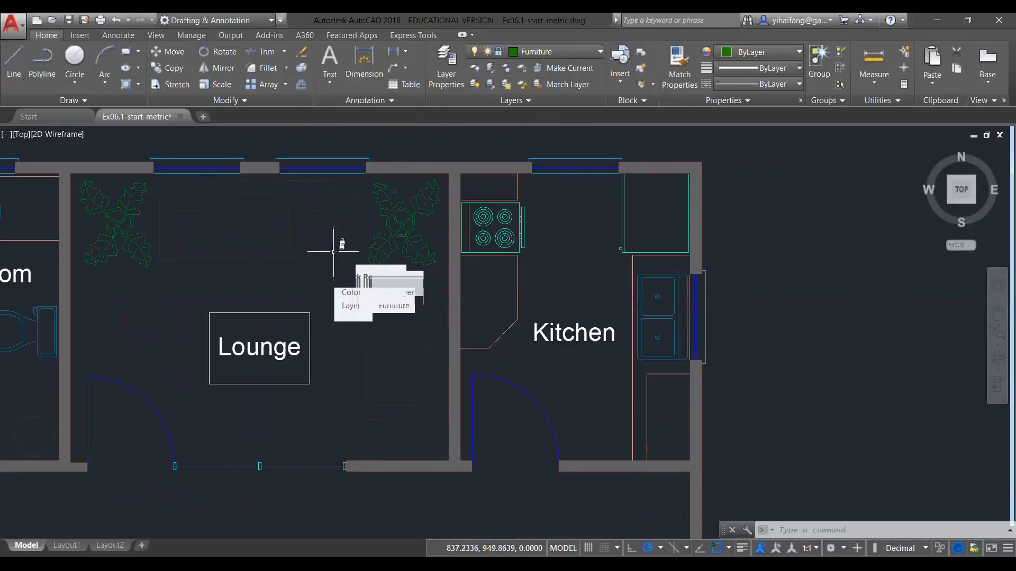
# Start a line on the locked Furniture layer, cancel the command and unlock the layer
pyautogui.click(14, 59)
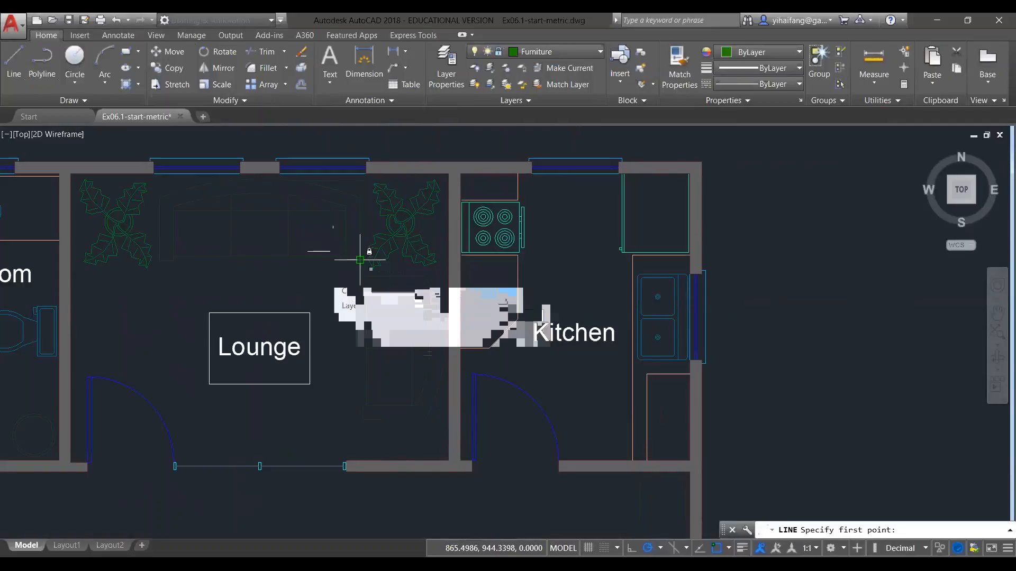
pyautogui.press('Escape')
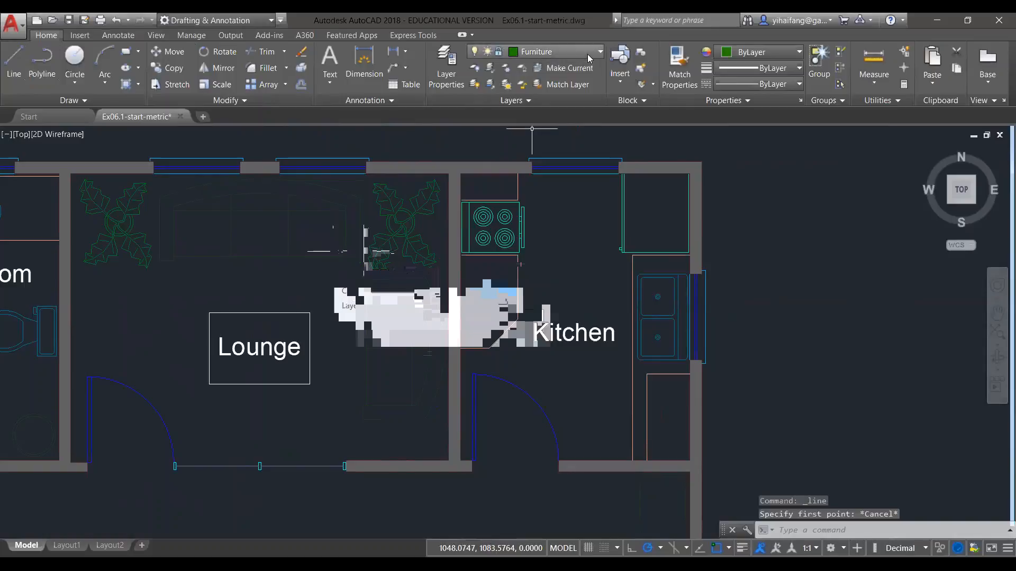
pyautogui.click(588, 53)
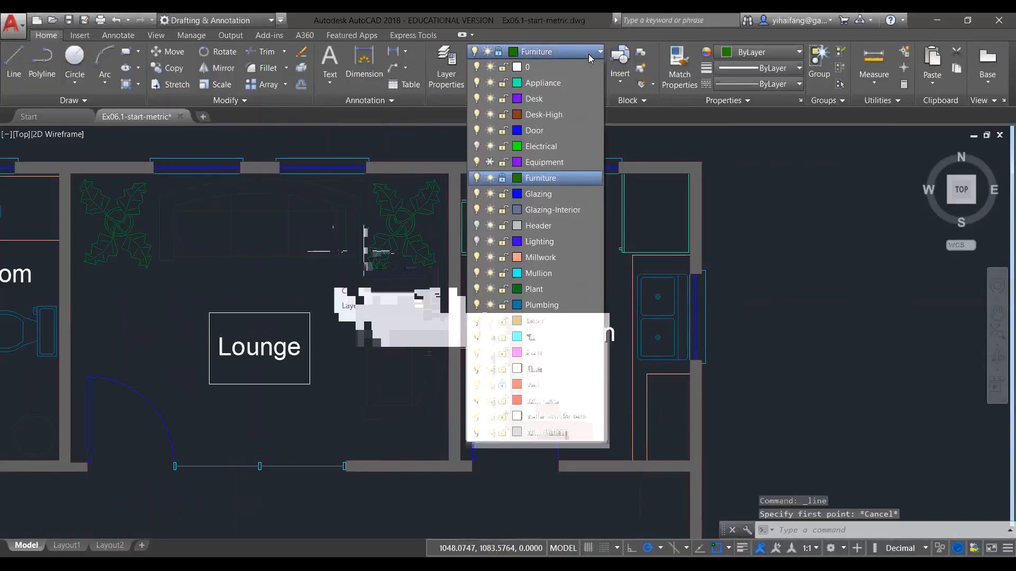
pyautogui.click(503, 179)
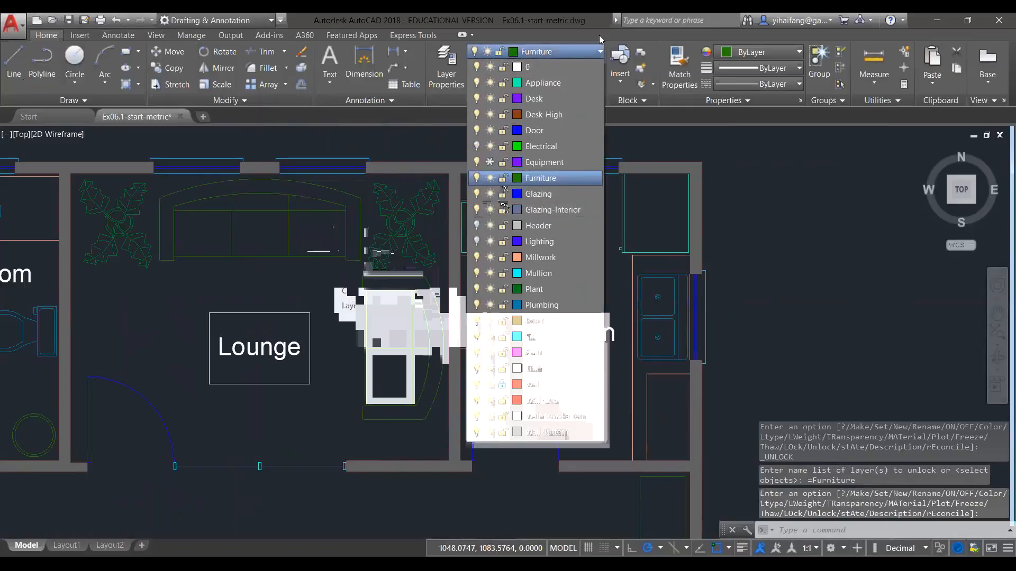
# Set the locked layer fading to 33% and lock the Furniture layer to check the fading across the floor plan
pyautogui.click(452, 100)
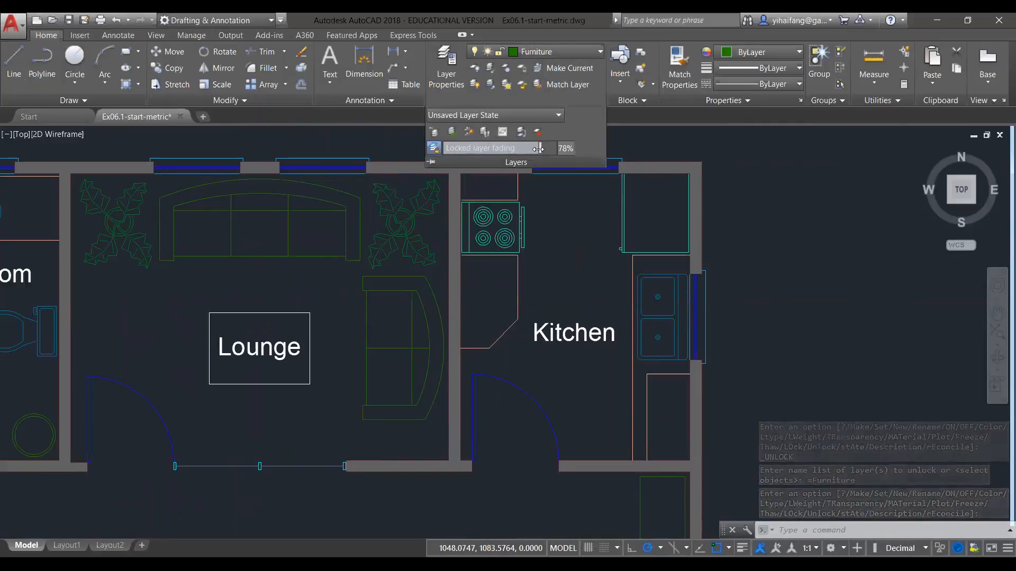
pyautogui.moveTo(538, 149); pyautogui.dragTo(485, 150)
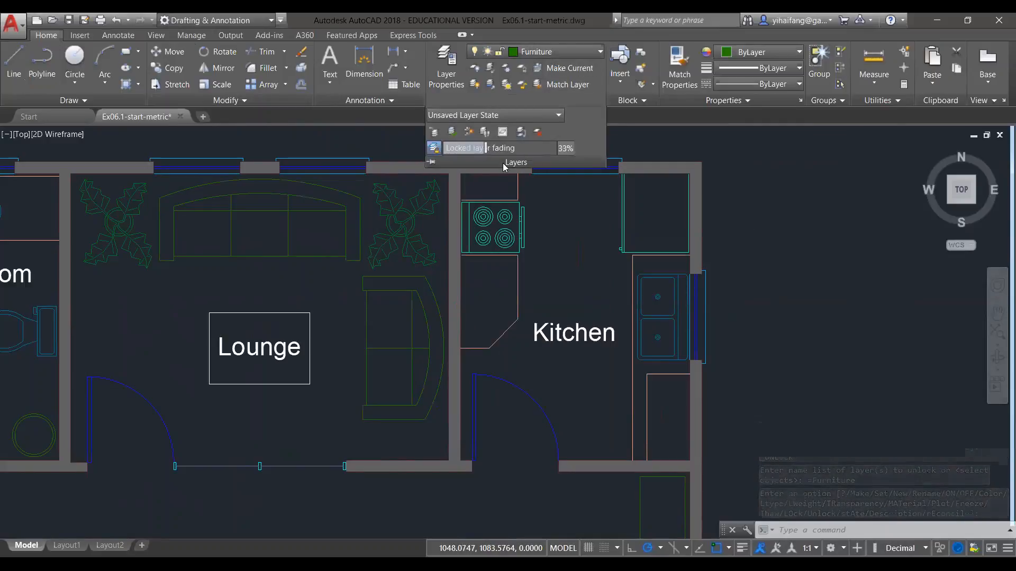
pyautogui.click(545, 52)
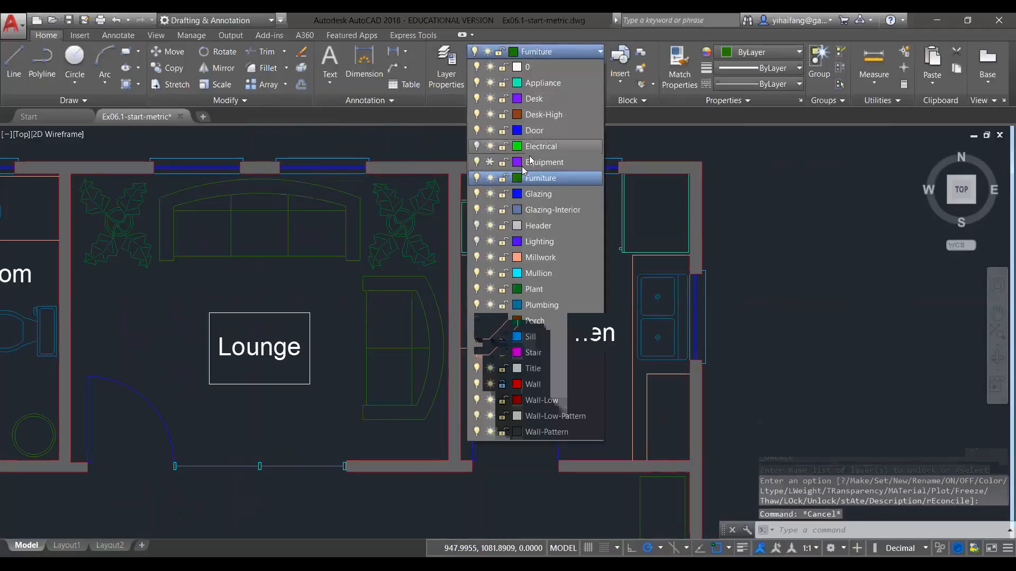
pyautogui.click(502, 177)
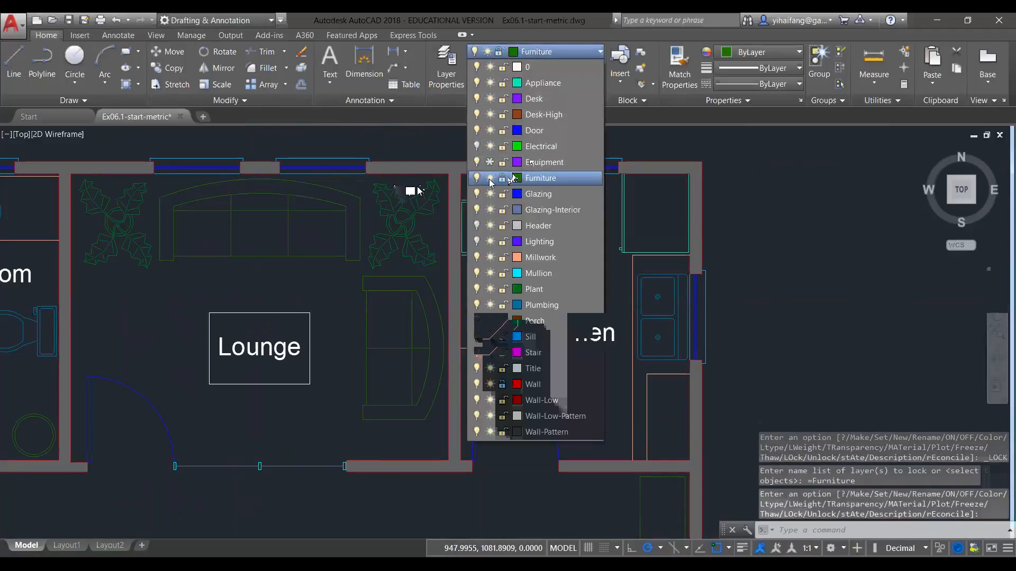
pyautogui.click(410, 199)
pyautogui.scroll(-4, 360, 234)
pyautogui.moveTo(340, 269); pyautogui.dragTo(469, 205, button='middle')
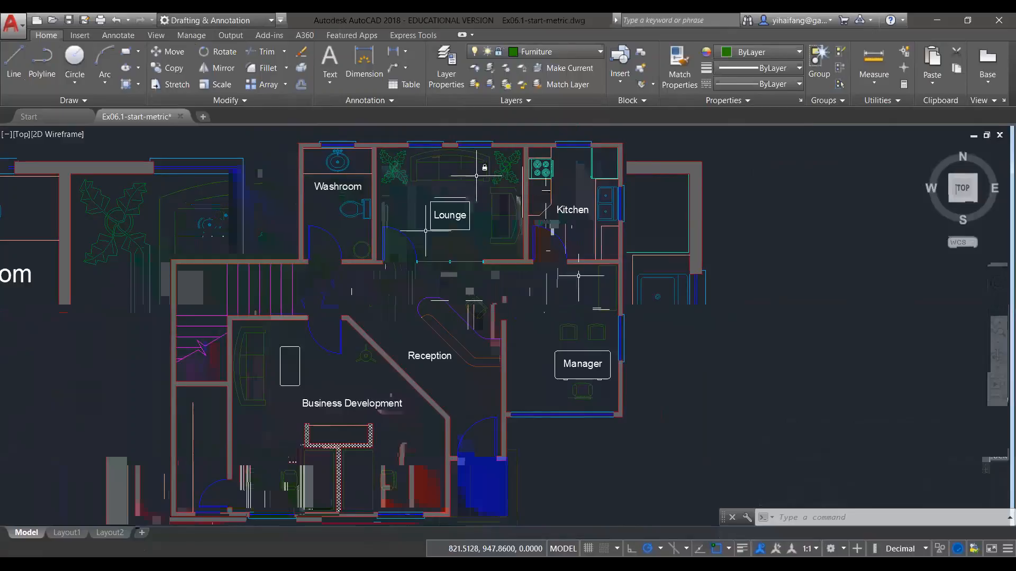
# Adjust the locked layer fading, trying 83% and another level, and unlock the Furniture layer
pyautogui.click(513, 101)
pyautogui.moveTo(487, 152); pyautogui.dragTo(662, 151)
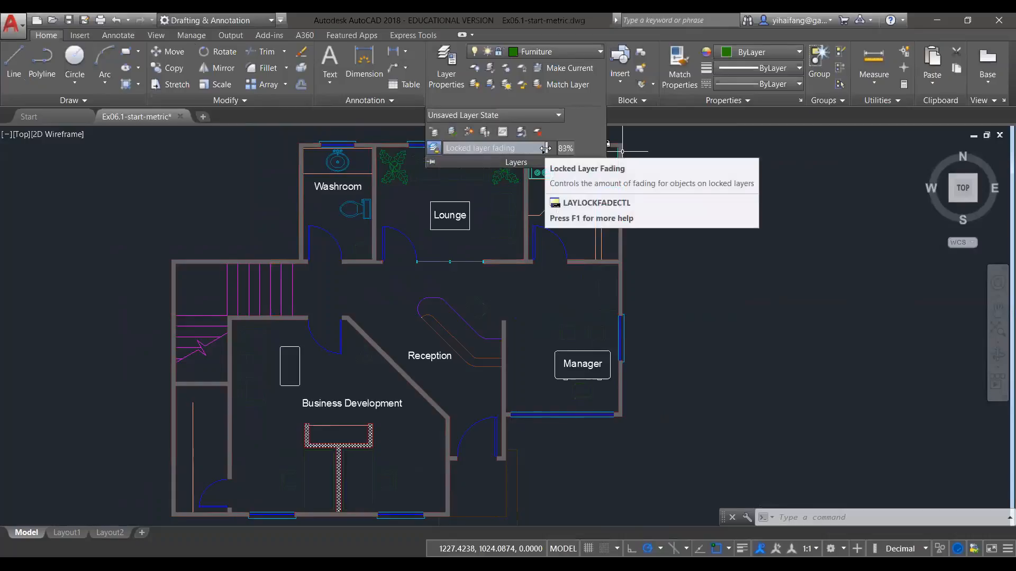
pyautogui.moveTo(545, 148); pyautogui.dragTo(623, 149)
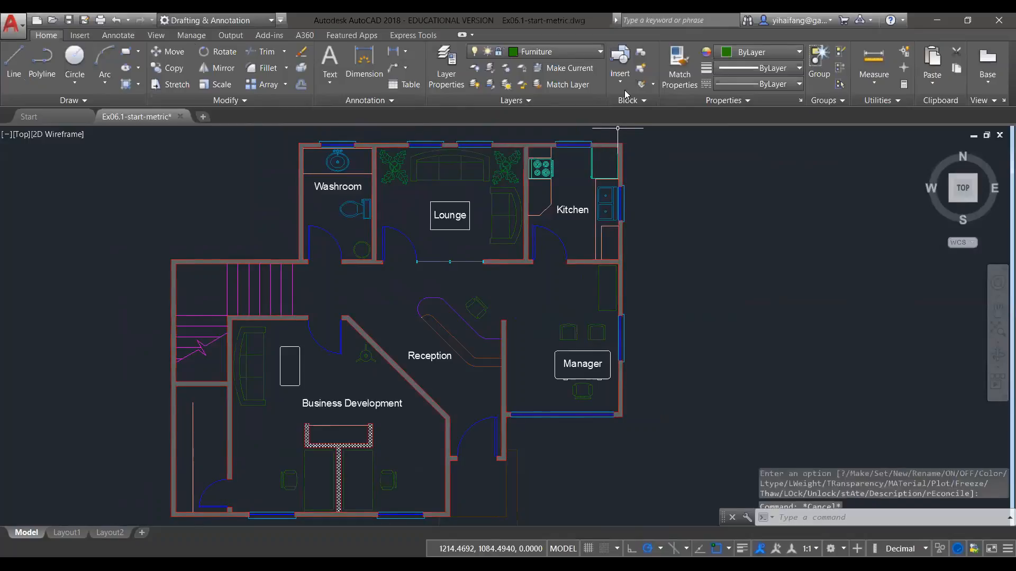
pyautogui.click(553, 51)
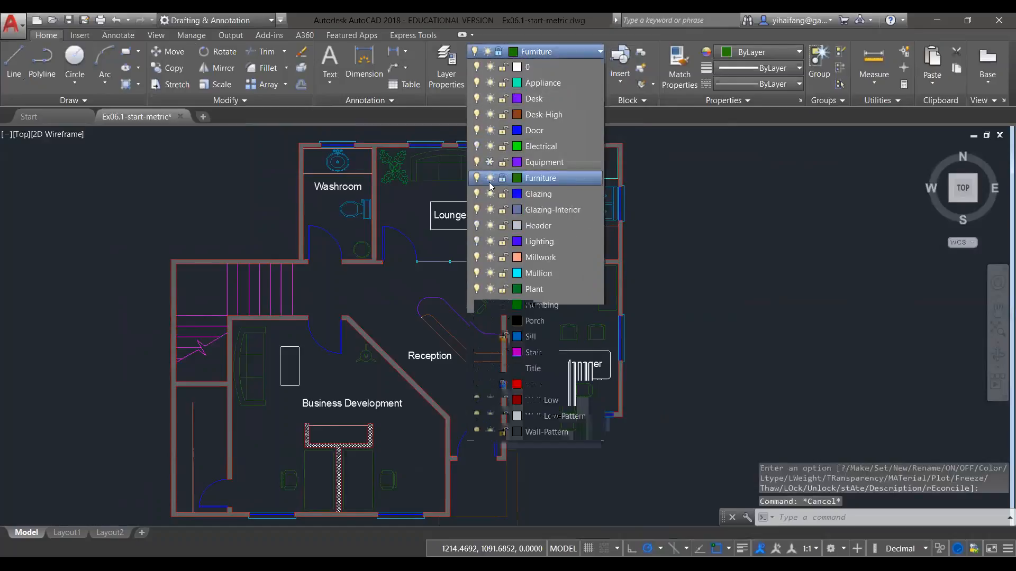
pyautogui.click(502, 179)
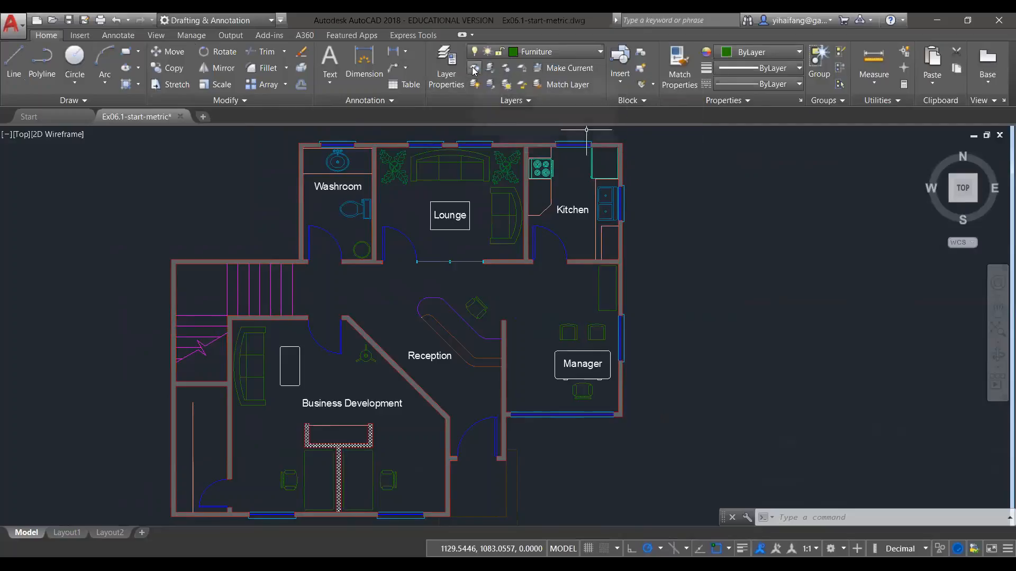
# Turn off the Plumbing layer by picking a plumbing fixture in the Washroom
pyautogui.click(517, 55)
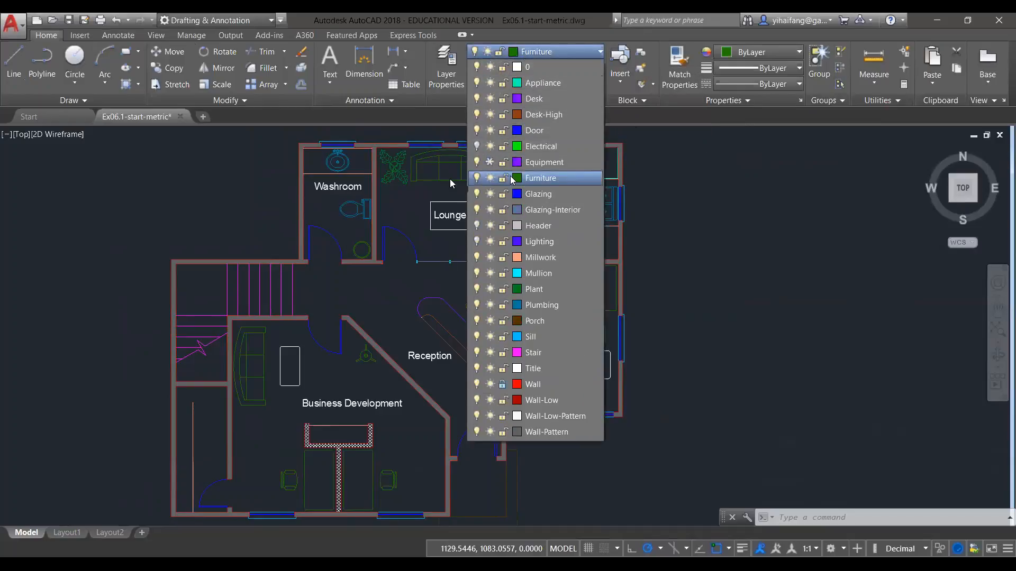
pyautogui.click(572, 34)
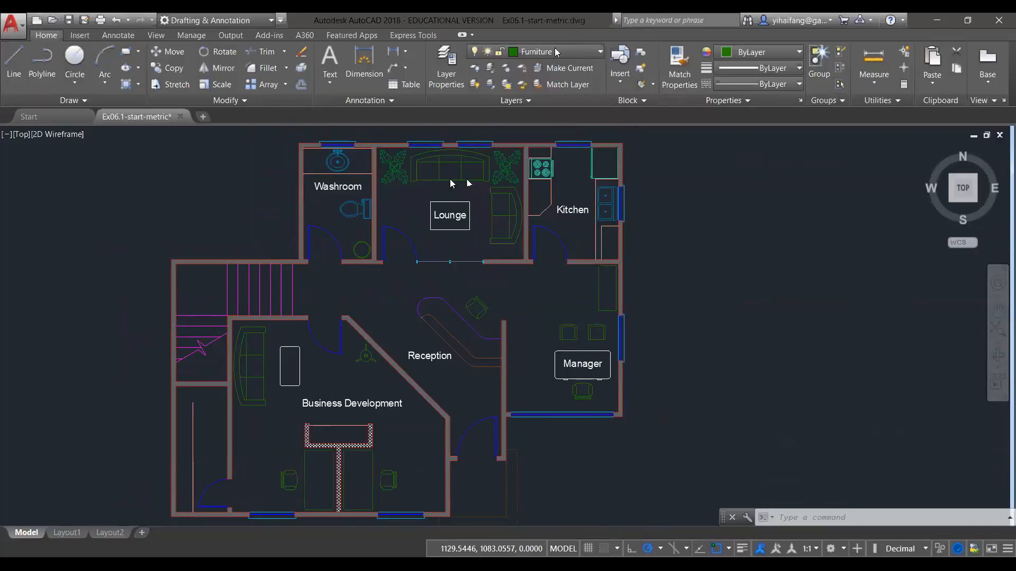
pyautogui.click(474, 69)
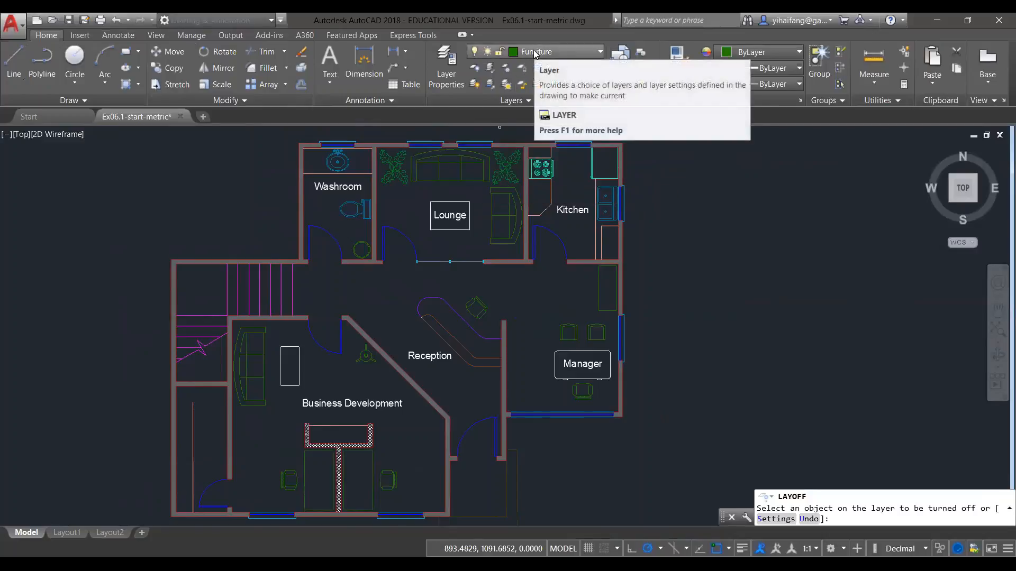
pyautogui.click(350, 213)
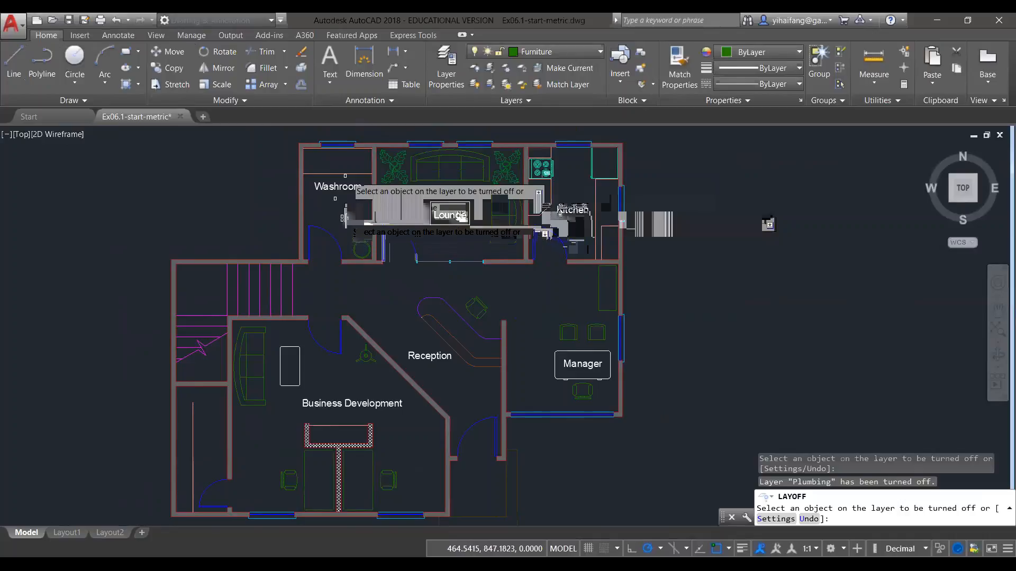
pyautogui.click(549, 53)
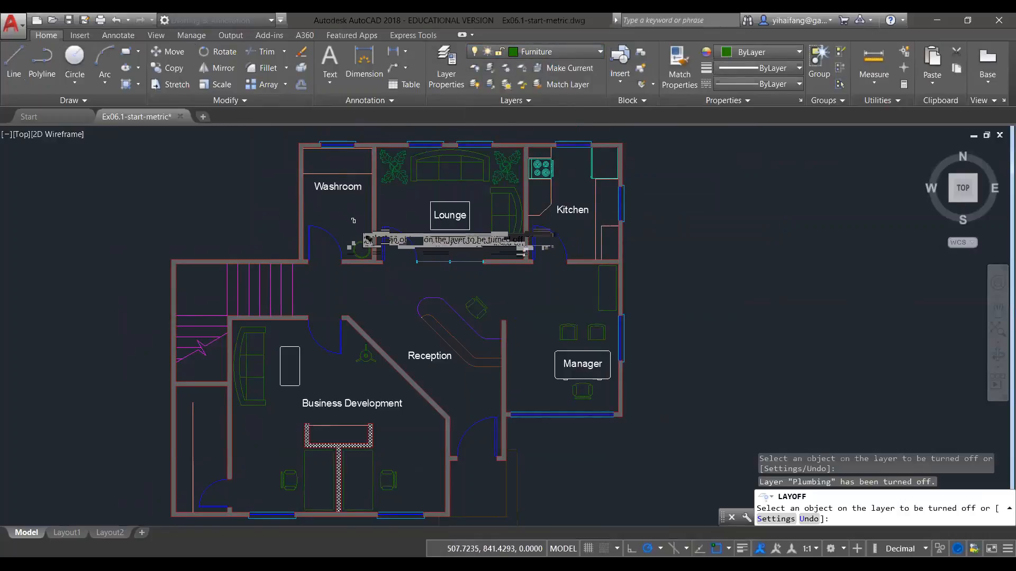
# Turn on all layers, and turn off the Electrical and Lighting layers by picking their symbols in the floor plan
pyautogui.click(474, 84)
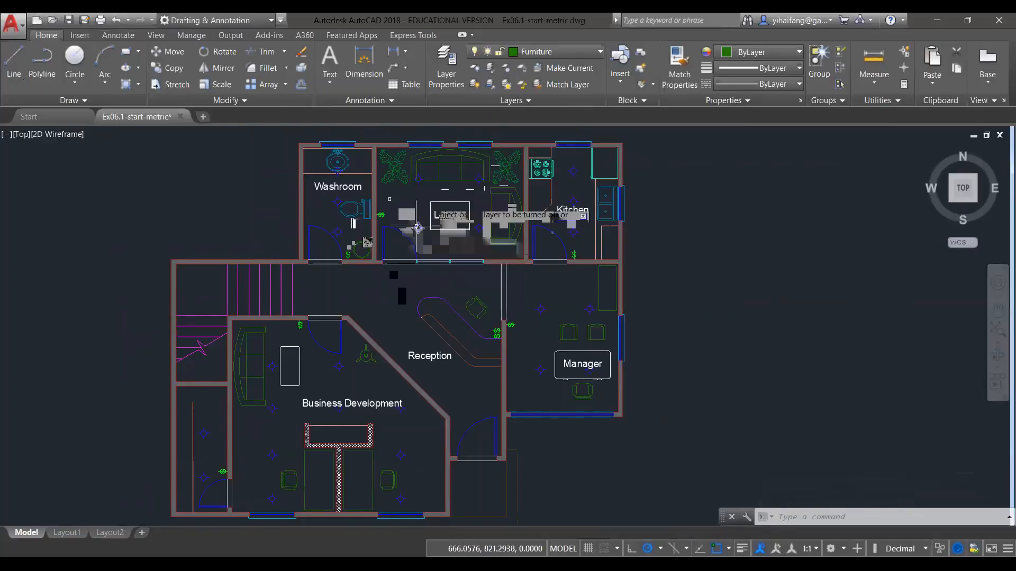
pyautogui.click(476, 68)
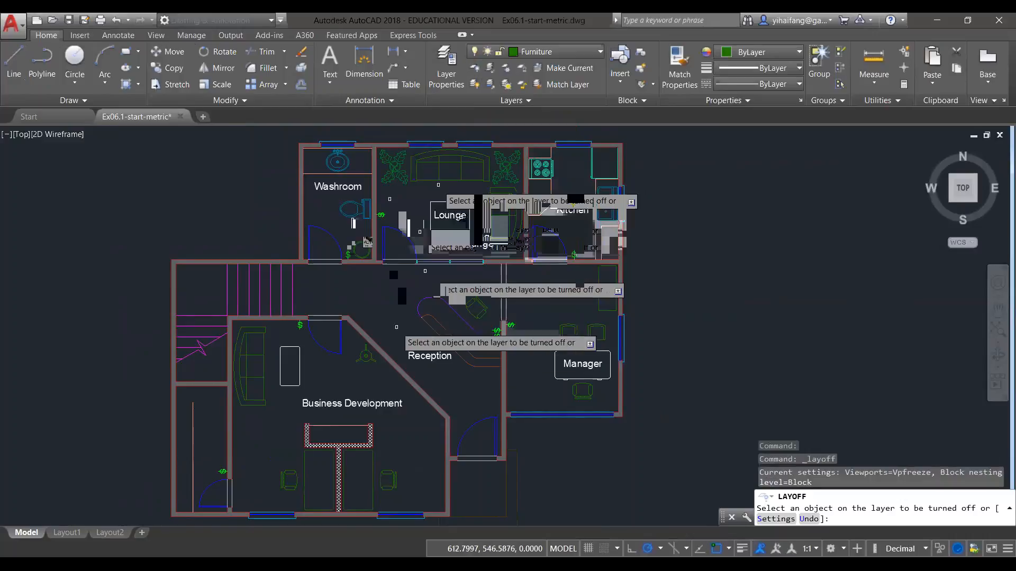
pyautogui.click(300, 325)
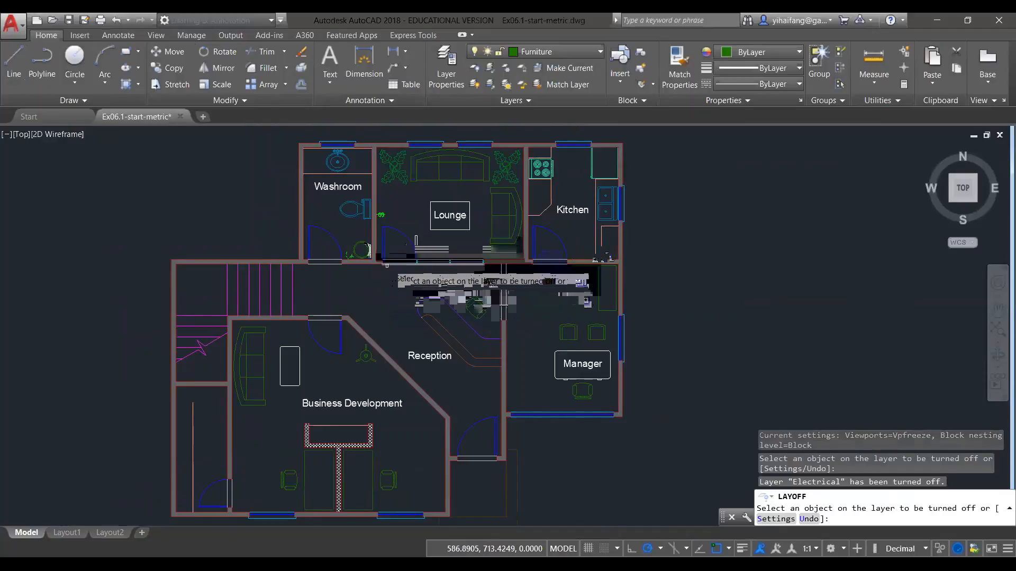
# Try to freeze the current Furniture layer by picking the upper sofa in the Lounge, and end the command
pyautogui.click(506, 69)
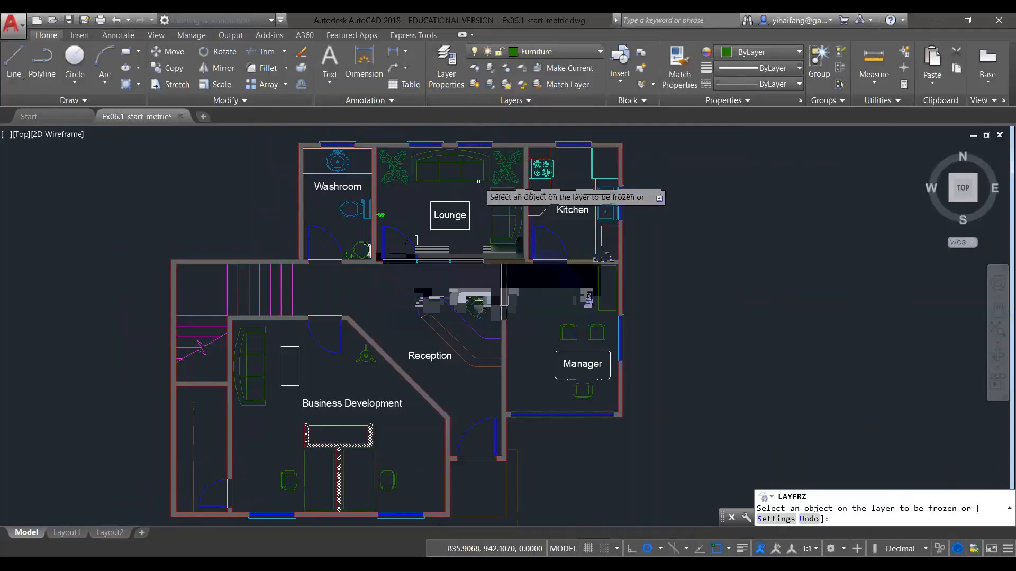
pyautogui.click(476, 179)
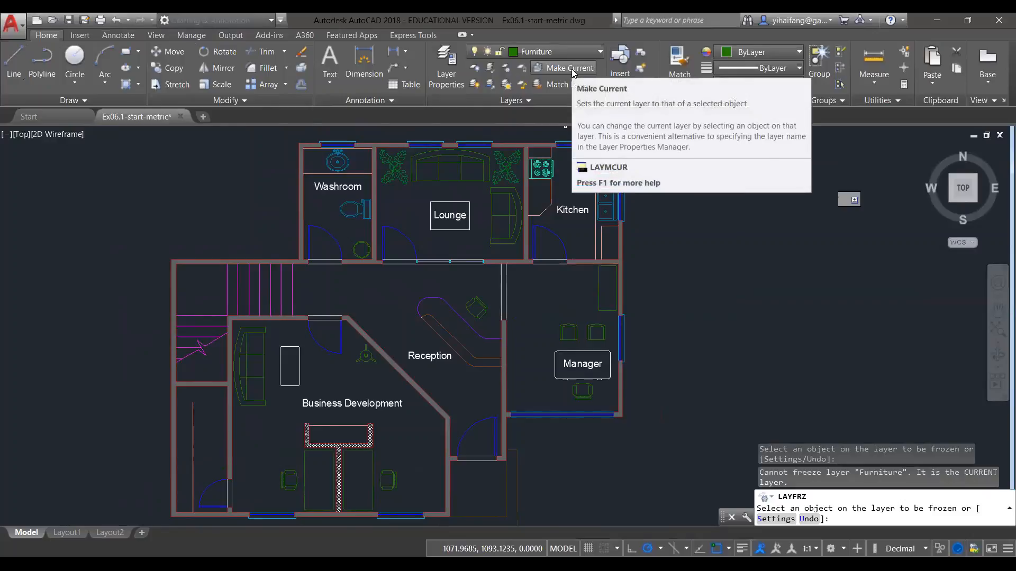
pyautogui.press('Escape')
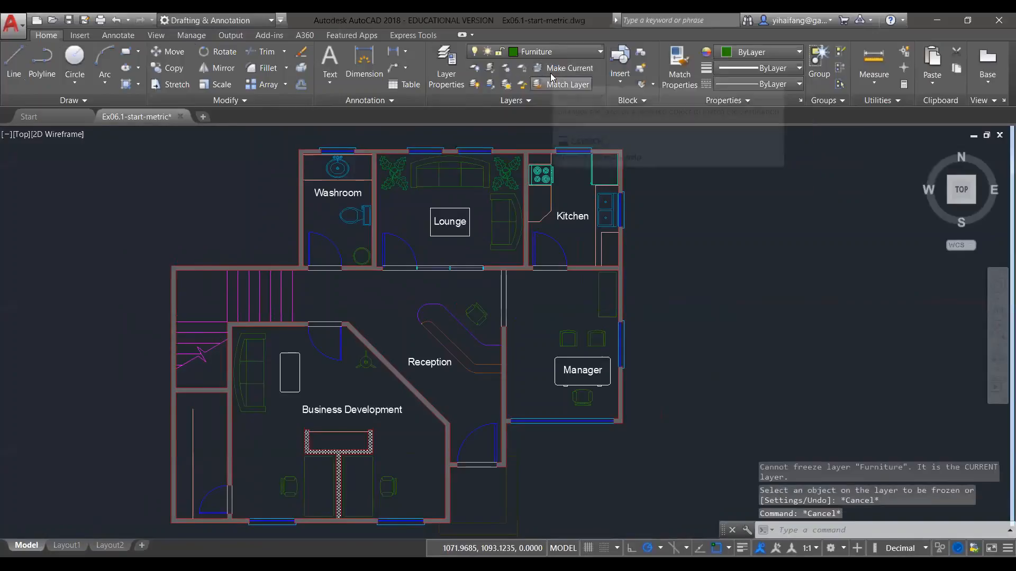
# Check the current layer and draw three connected freehand line segments on the Furniture layer in the empty area east of the Kitchen
pyautogui.click(569, 52)
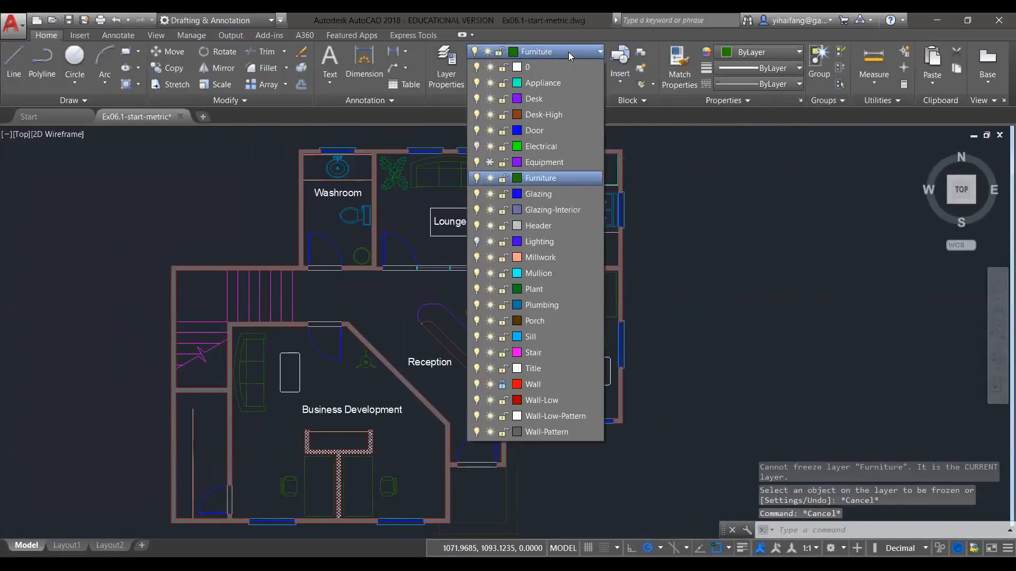
pyautogui.click(11, 57)
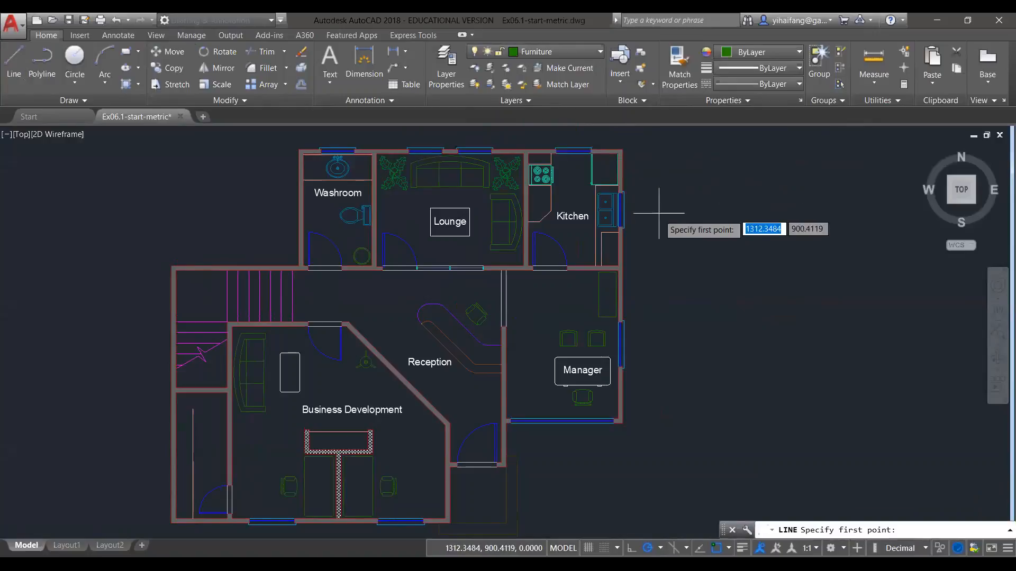
pyautogui.click(857, 184)
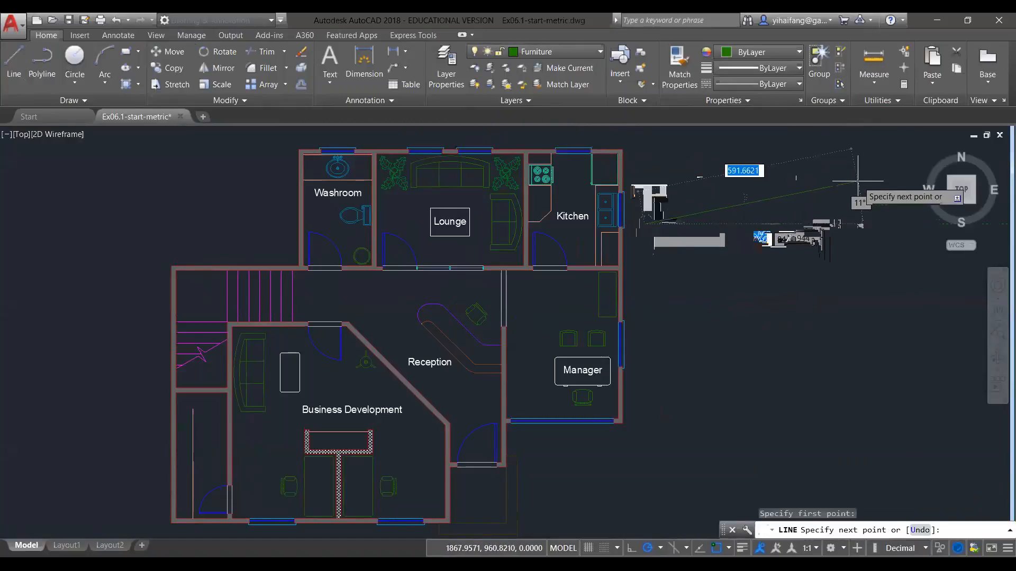
pyautogui.click(843, 330)
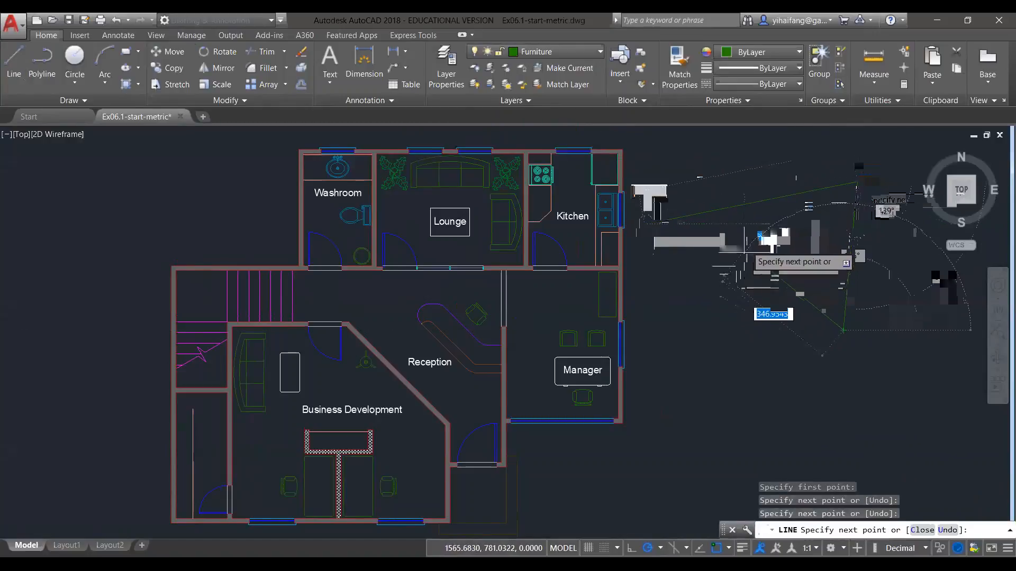
pyautogui.click(768, 241)
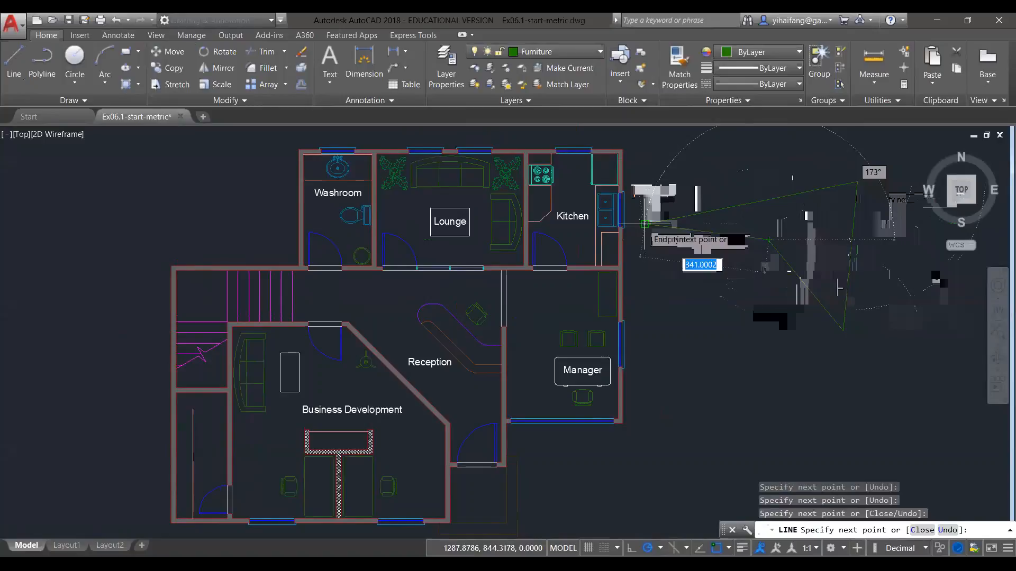
pyautogui.press('Escape')
pyautogui.press('Escape')
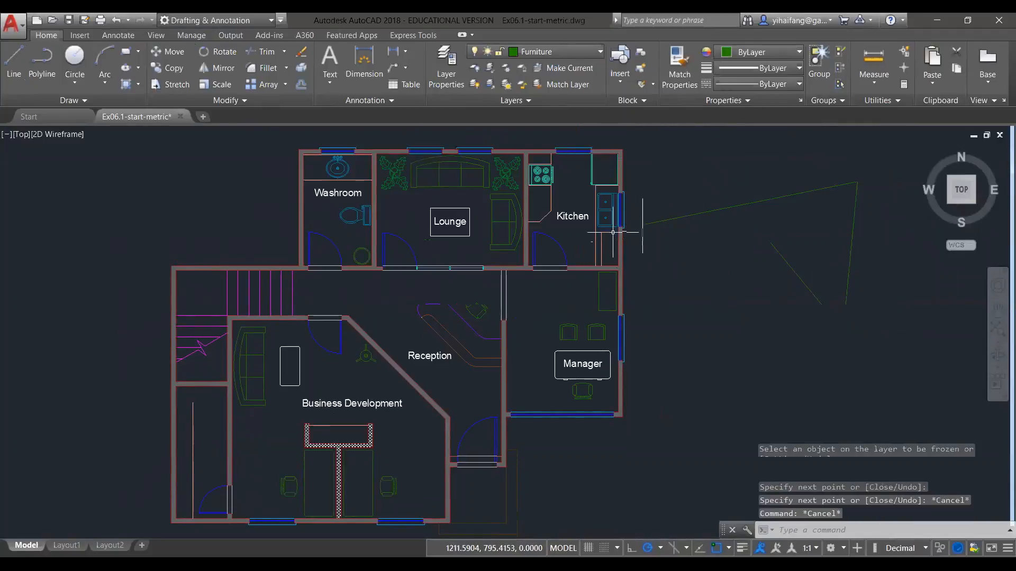
pyautogui.click(894, 345)
pyautogui.click(682, 74)
pyautogui.click(747, 197)
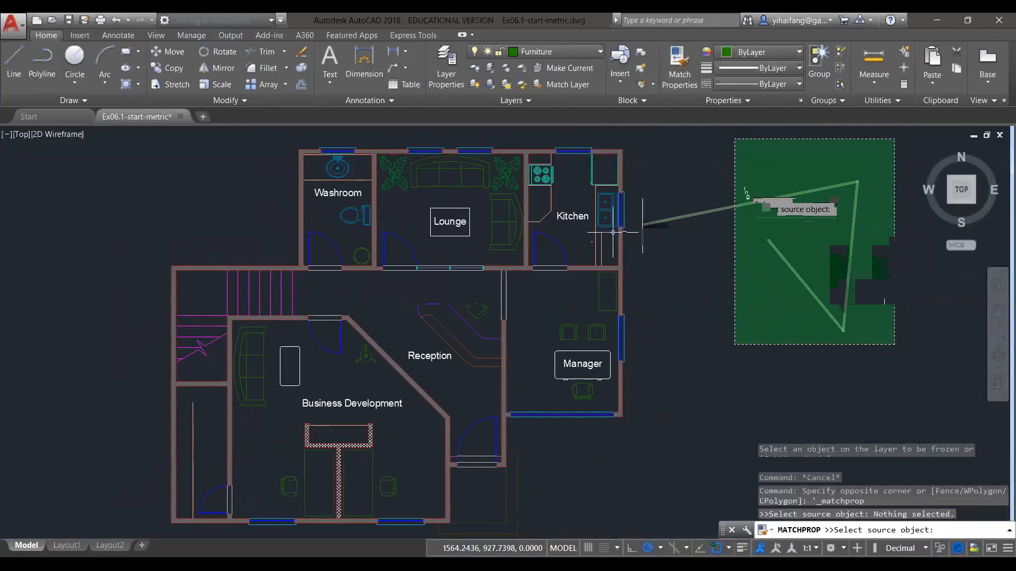
pyautogui.press('Escape')
pyautogui.press('Escape')
# Erase the three test lines drawn on the Furniture layer beside the floor plan
pyautogui.click(903, 336)
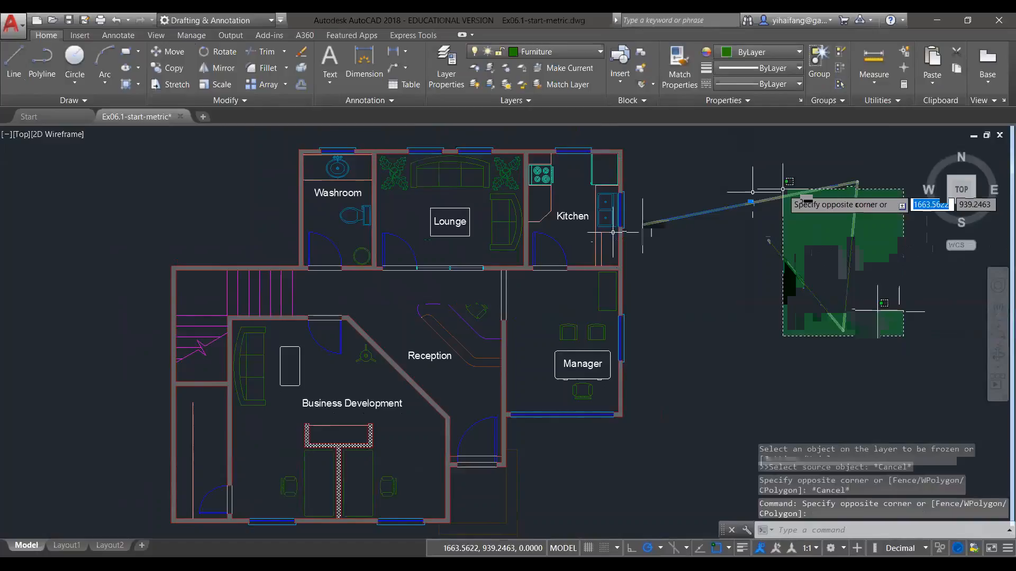
pyautogui.click(752, 192)
pyautogui.press('Delete')
# Check the layer of the Kitchen stove and make that layer, Appliance, current by selecting the stove
pyautogui.click(591, 49)
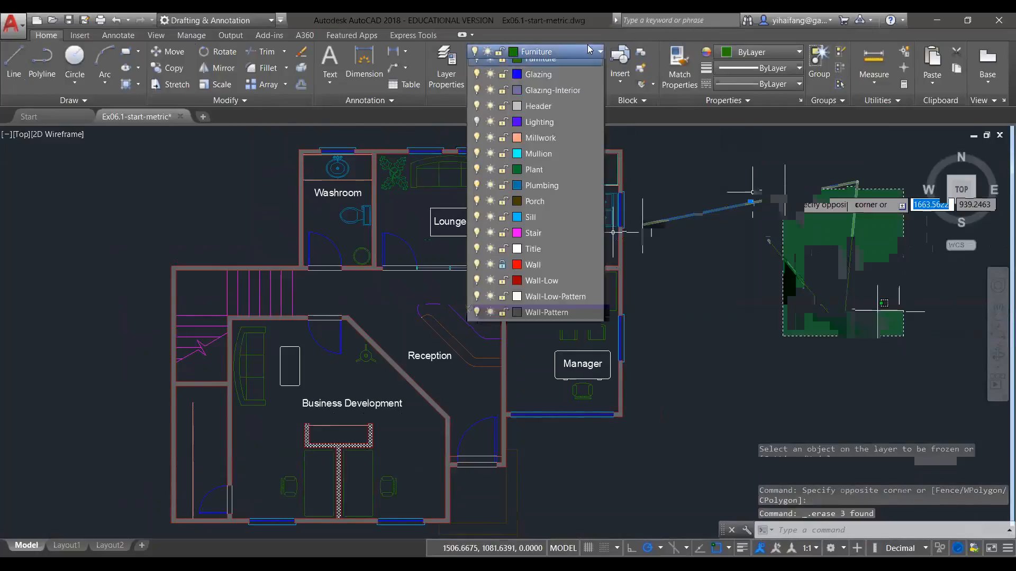
pyautogui.click(582, 61)
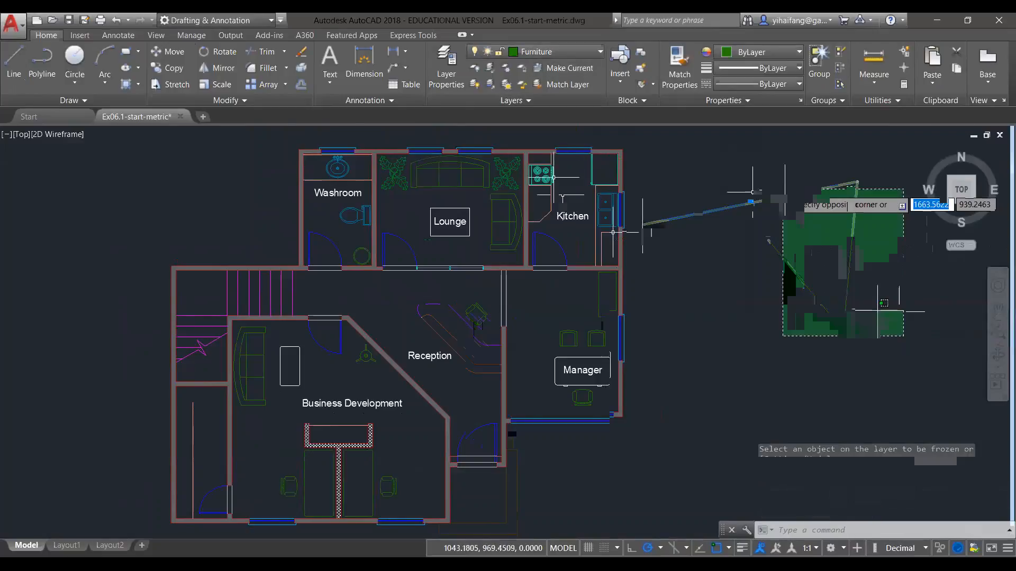
pyautogui.click(548, 177)
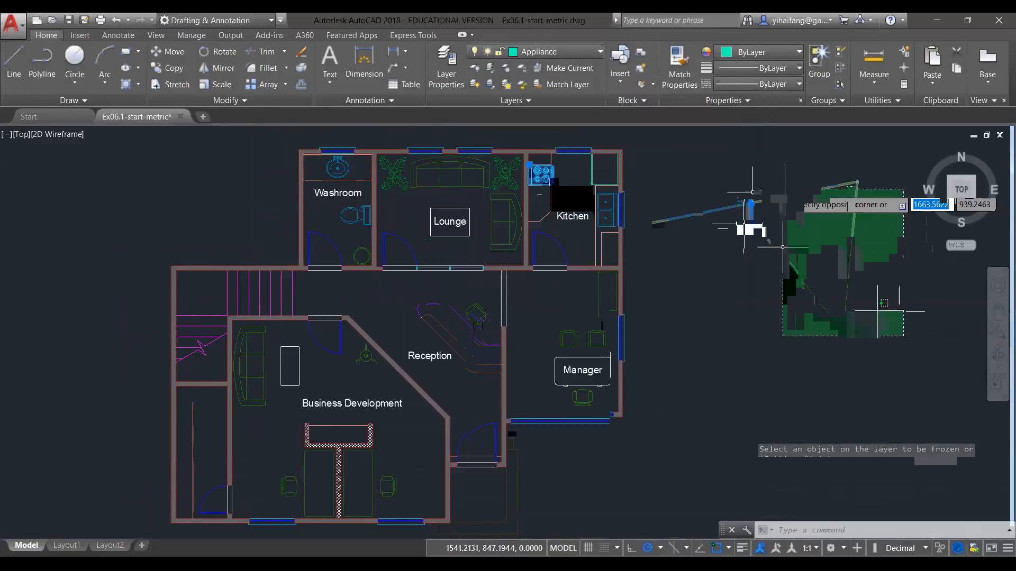
pyautogui.press('Escape')
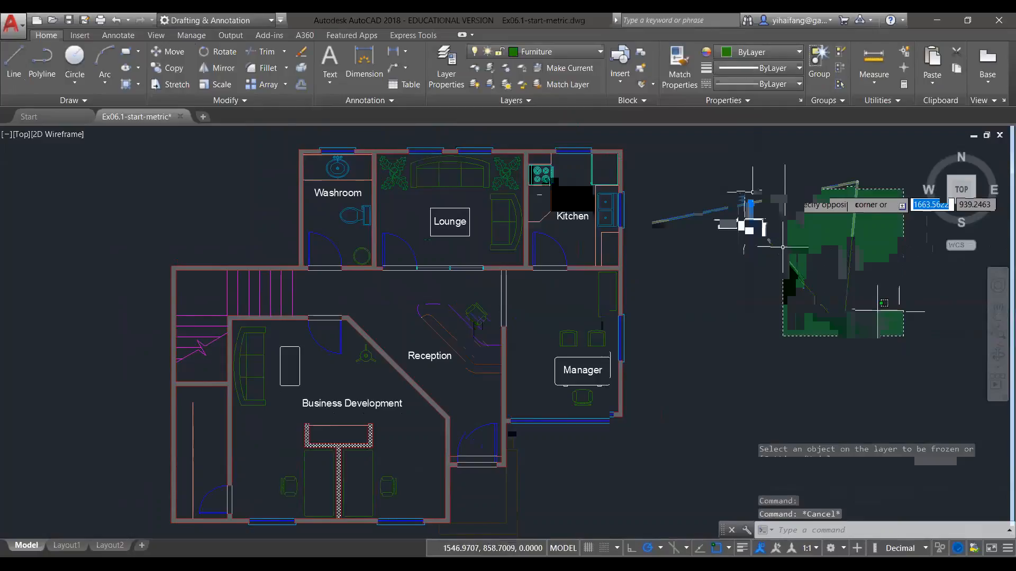
pyautogui.click(546, 178)
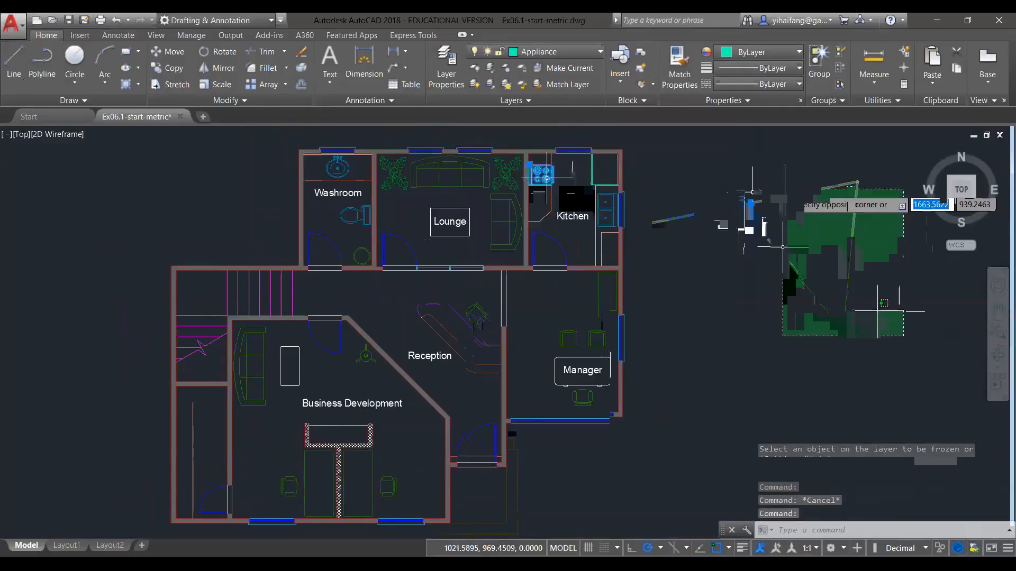
pyautogui.click(561, 71)
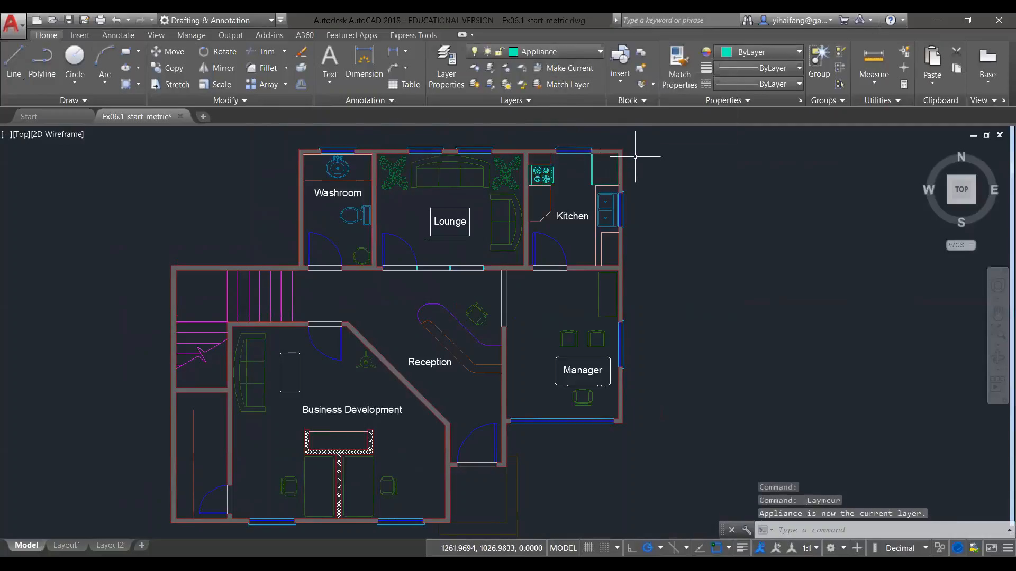
# Draw two connected freehand line segments on the Appliance layer in the empty area east of the floor plan
pyautogui.click(14, 60)
pyautogui.click(723, 208)
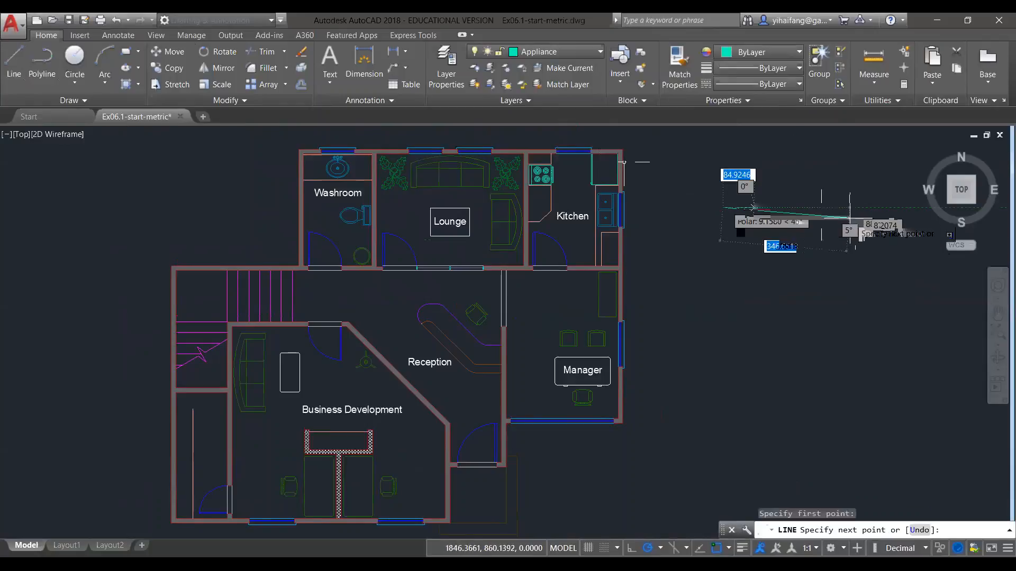
pyautogui.click(850, 218)
pyautogui.click(772, 336)
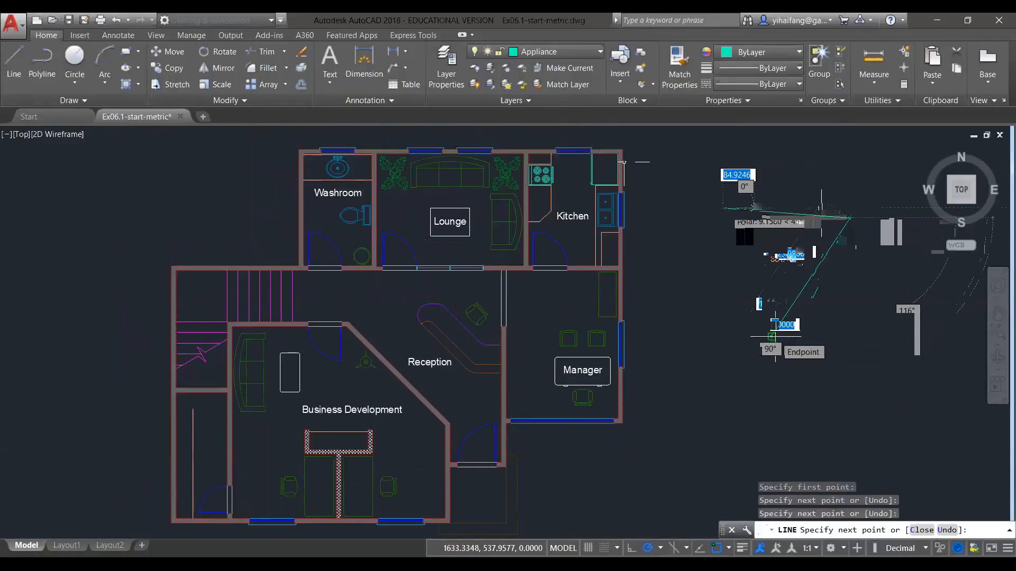
pyautogui.press('Escape')
# Erase the two test lines drawn on the Appliance layer beside the floor plan
pyautogui.click(929, 304)
pyautogui.click(805, 194)
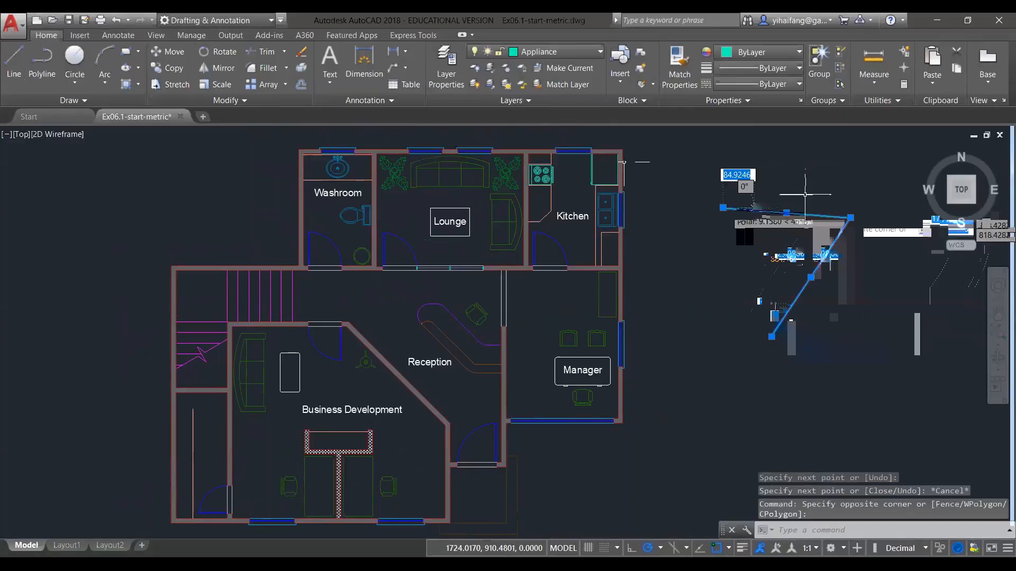
pyautogui.press('Delete')
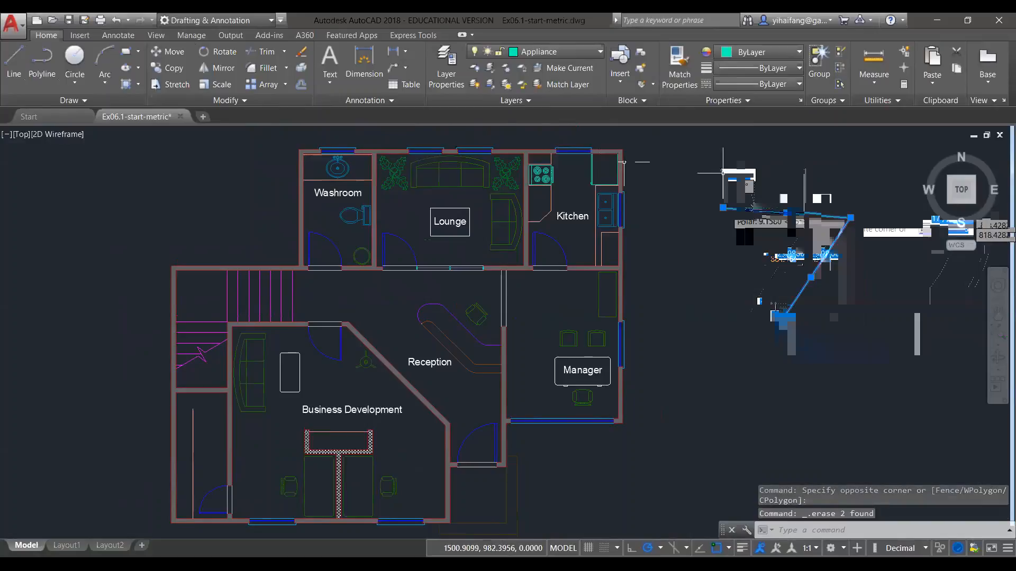
pyautogui.click(600, 53)
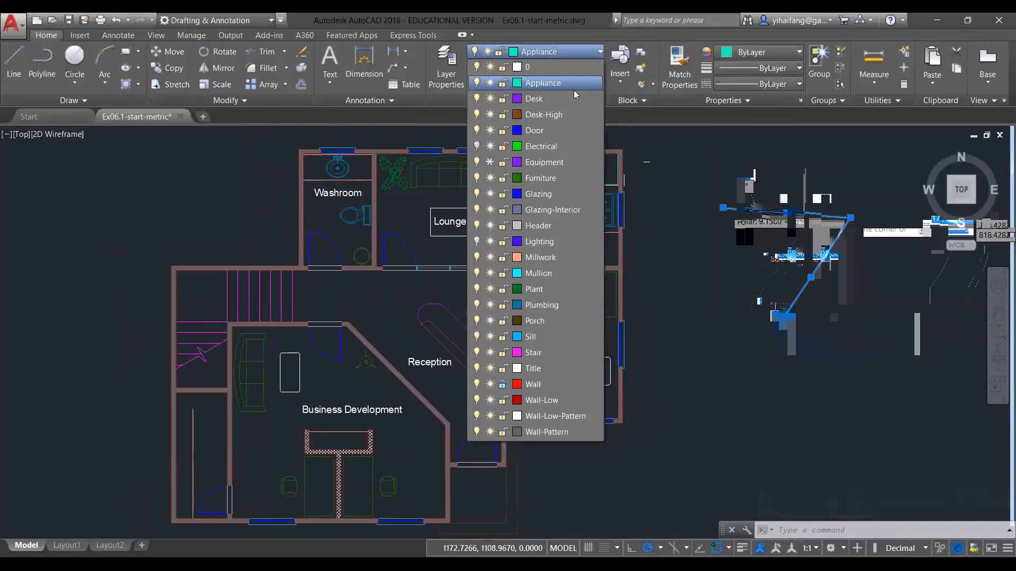
pyautogui.click(594, 53)
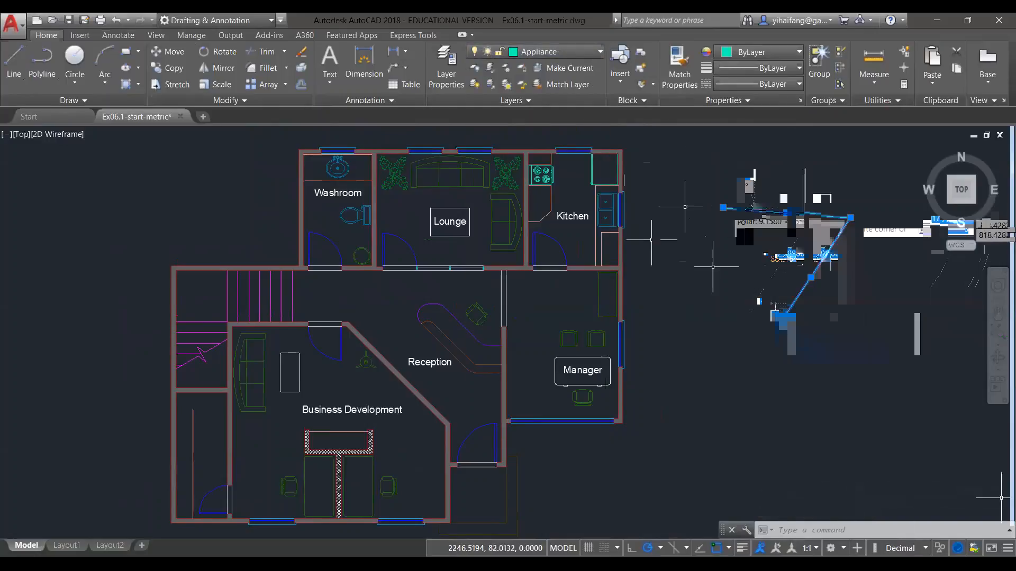
pyautogui.click(591, 53)
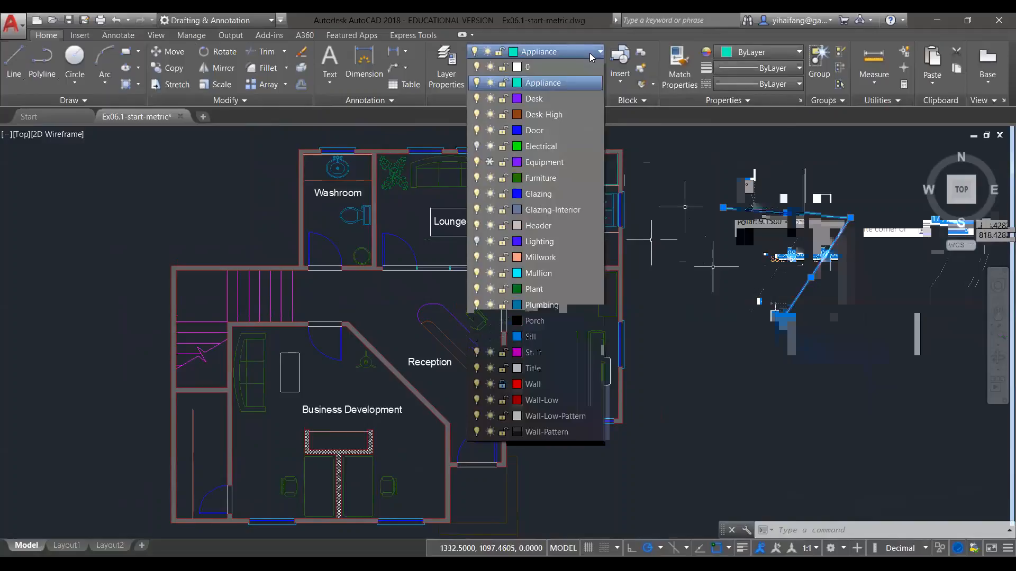
pyautogui.click(598, 53)
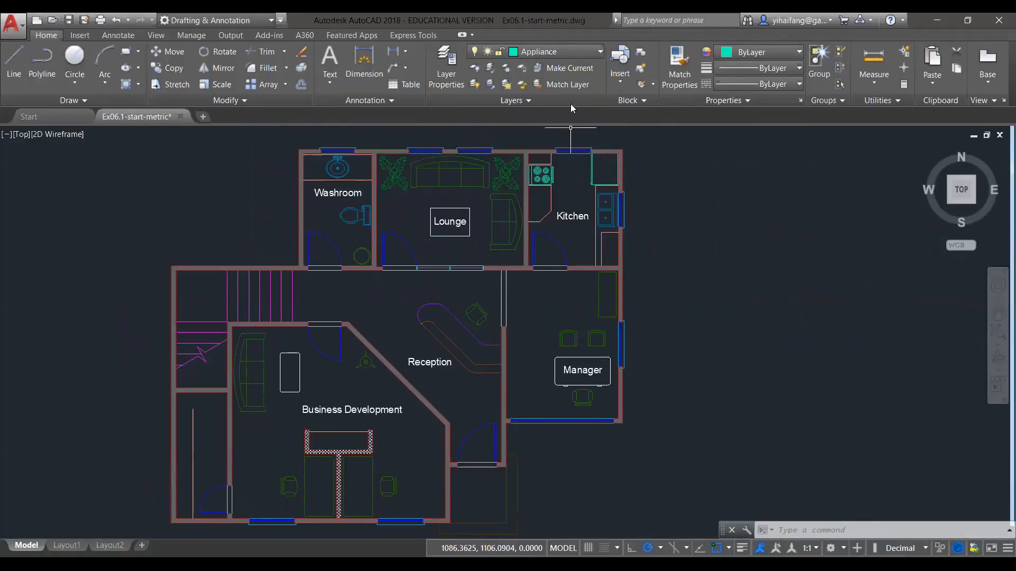
pyautogui.press('Escape')
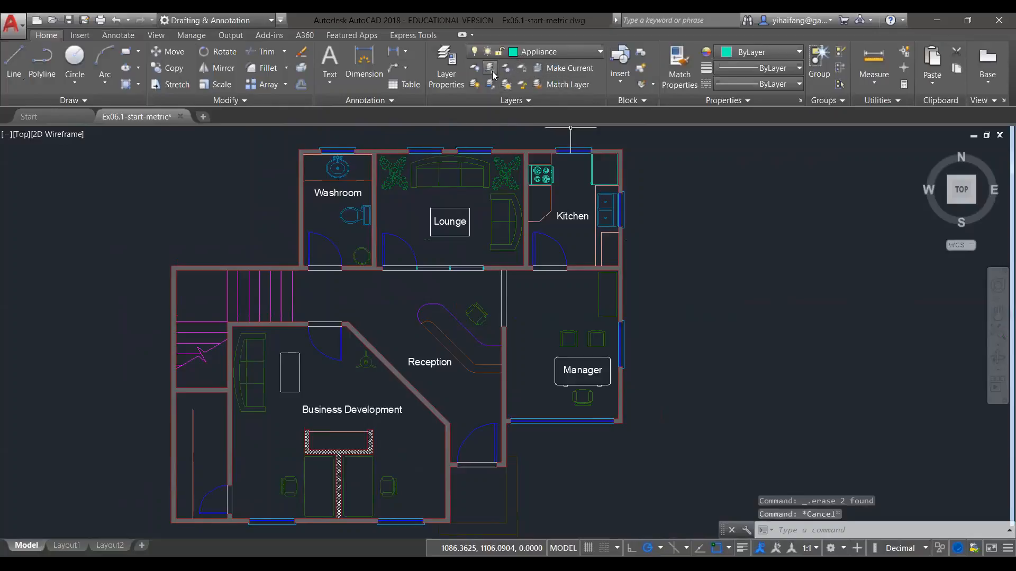
# Isolate the Furniture layer by selecting the sofa along the Lounge's upper wall, hiding all other layers
pyautogui.click(492, 72)
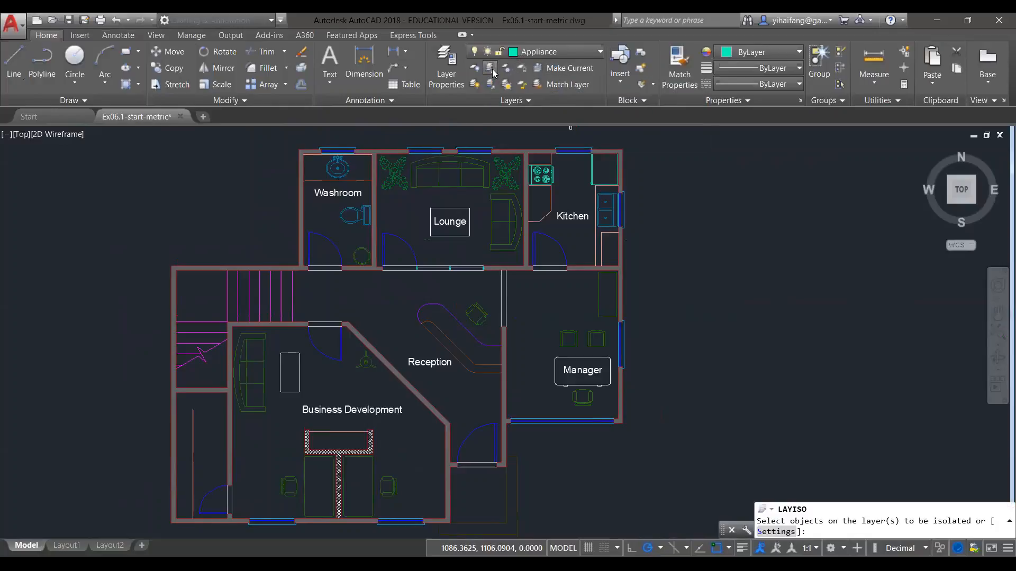
pyautogui.press('Escape')
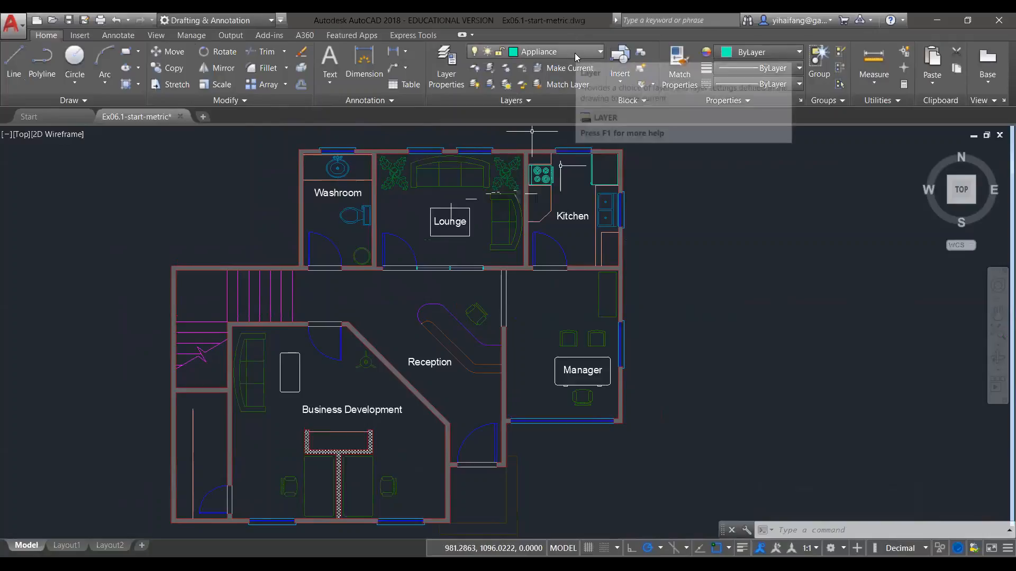
pyautogui.click(489, 69)
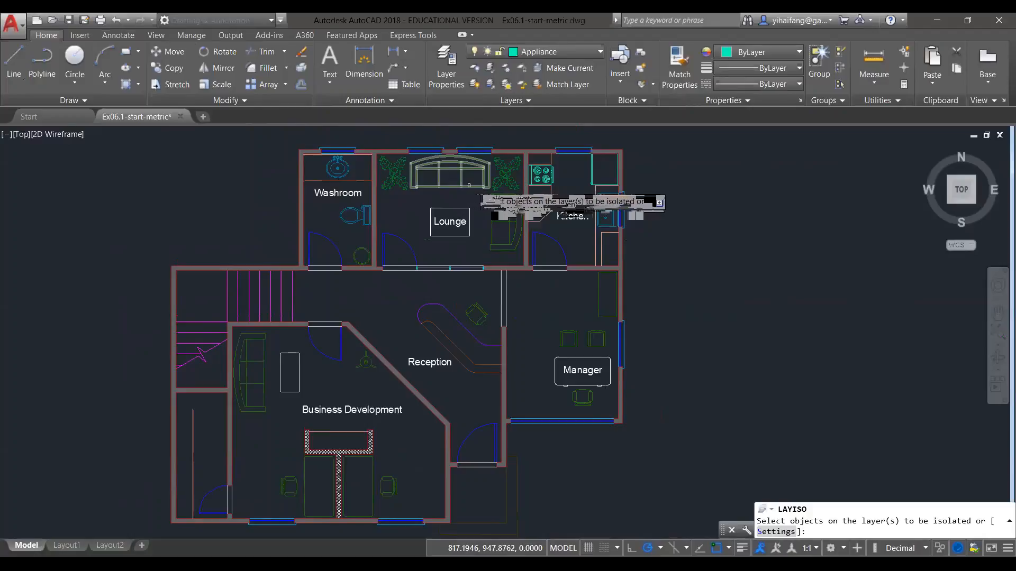
pyautogui.click(469, 185)
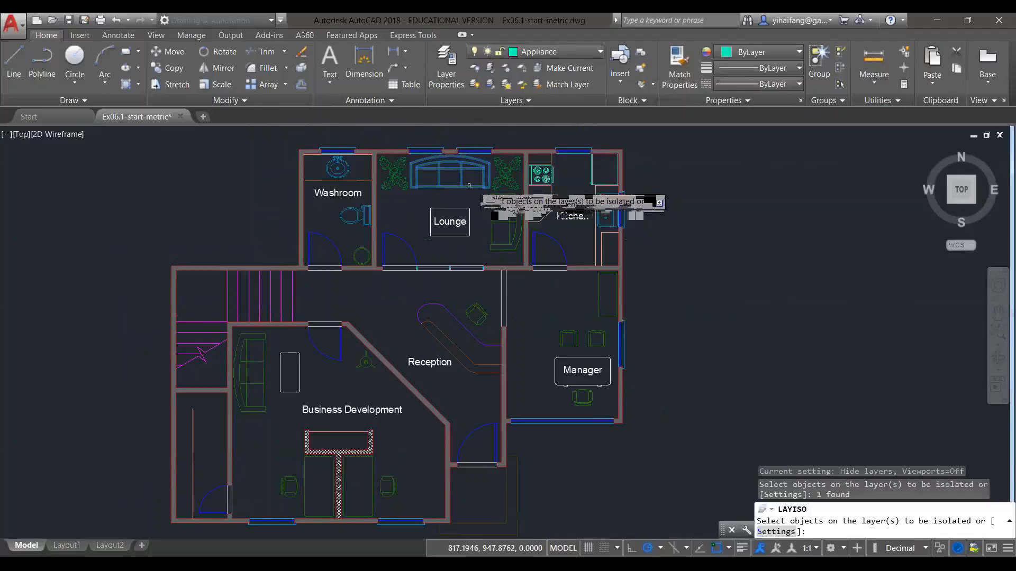
pyautogui.rightClick(475, 200)
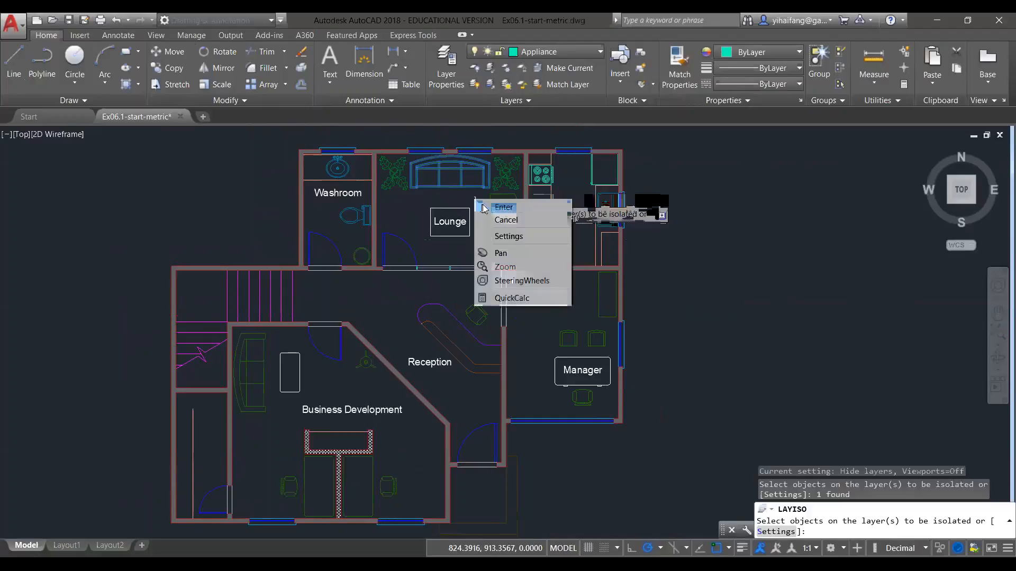
pyautogui.click(503, 207)
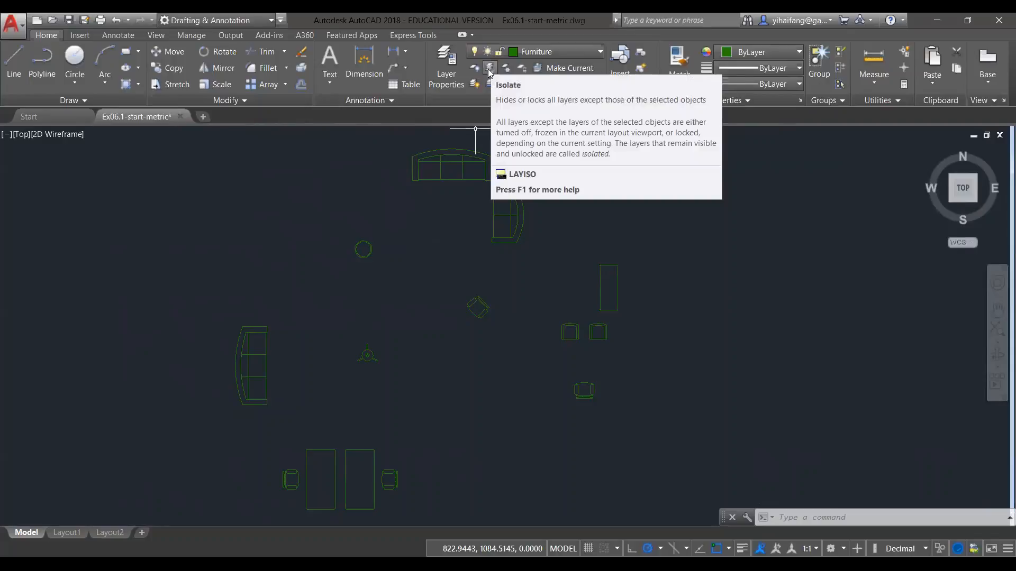
# Try to set the layer isolation behaviour for non-isolated layers to Lock and fade in the layer settings
pyautogui.click(595, 104)
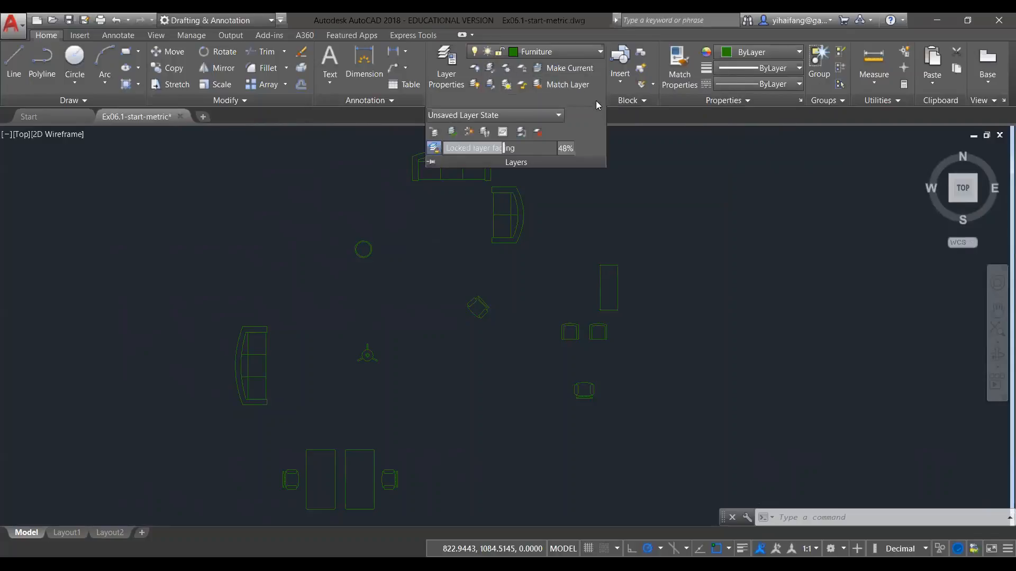
pyautogui.click(448, 73)
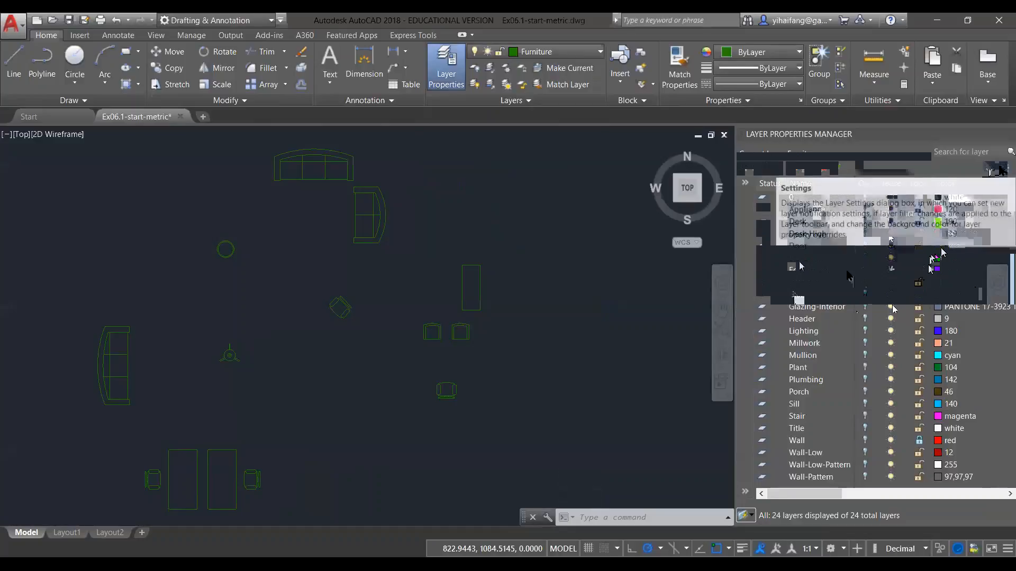
pyautogui.click(1001, 169)
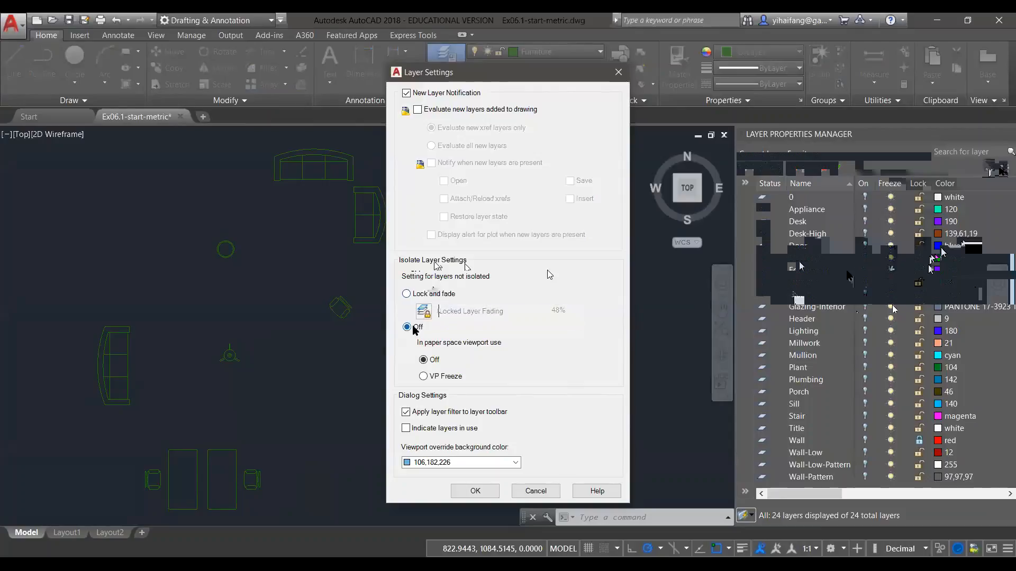
pyautogui.click(430, 294)
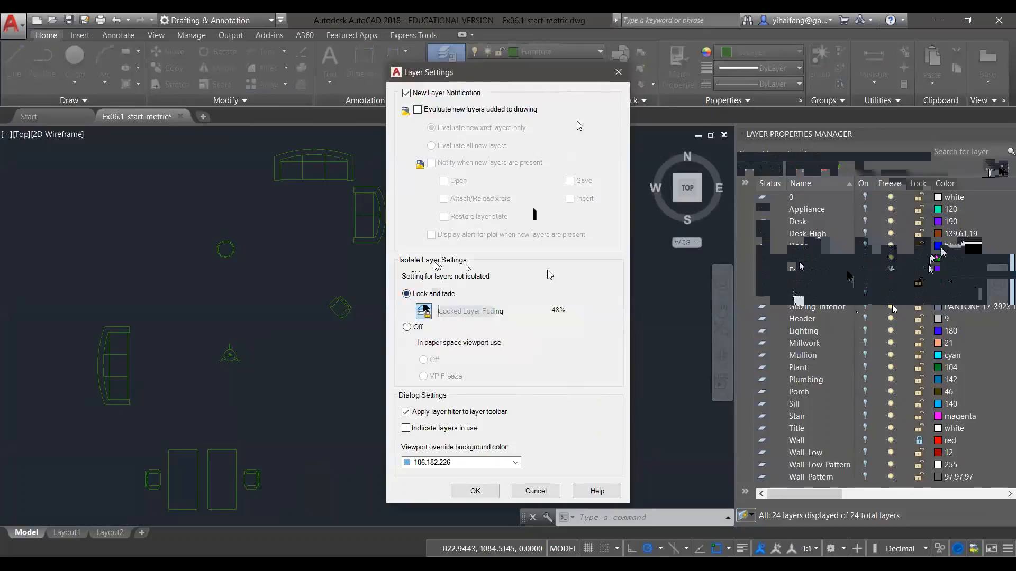
pyautogui.click(617, 72)
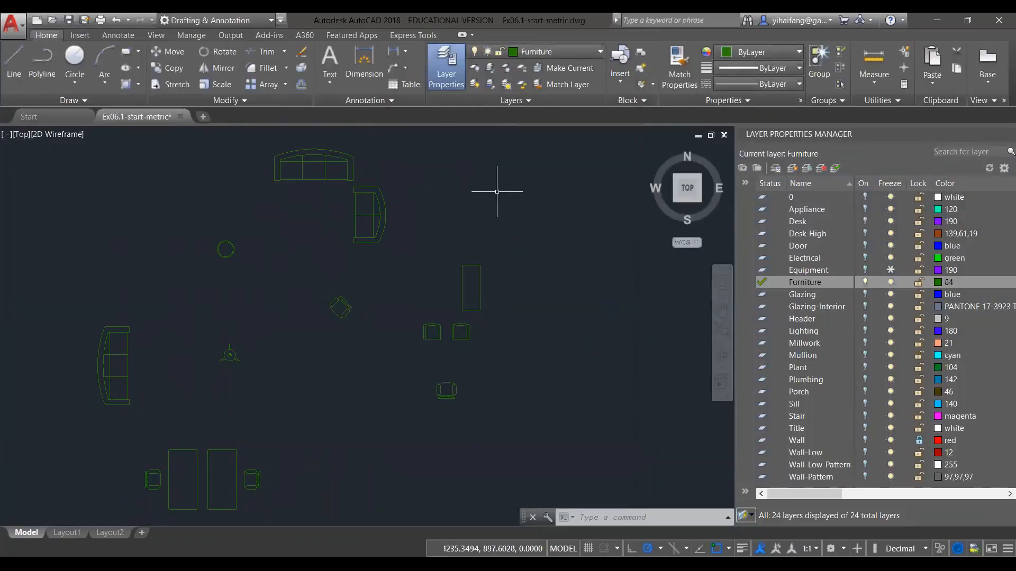
# Turn all layers on and isolate the Furniture layer again by selecting the Lounge sofa
pyautogui.click(475, 85)
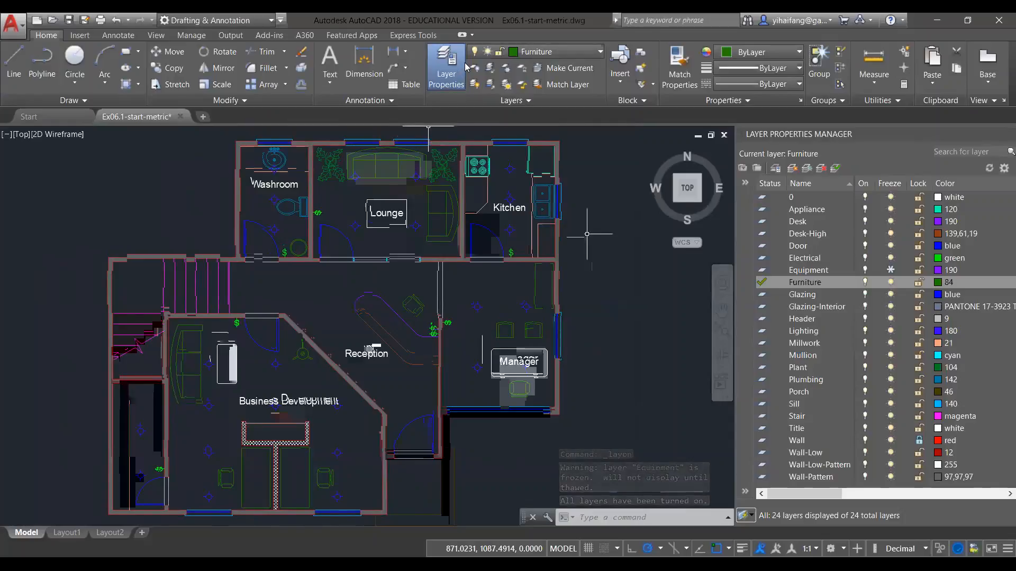
pyautogui.click(491, 70)
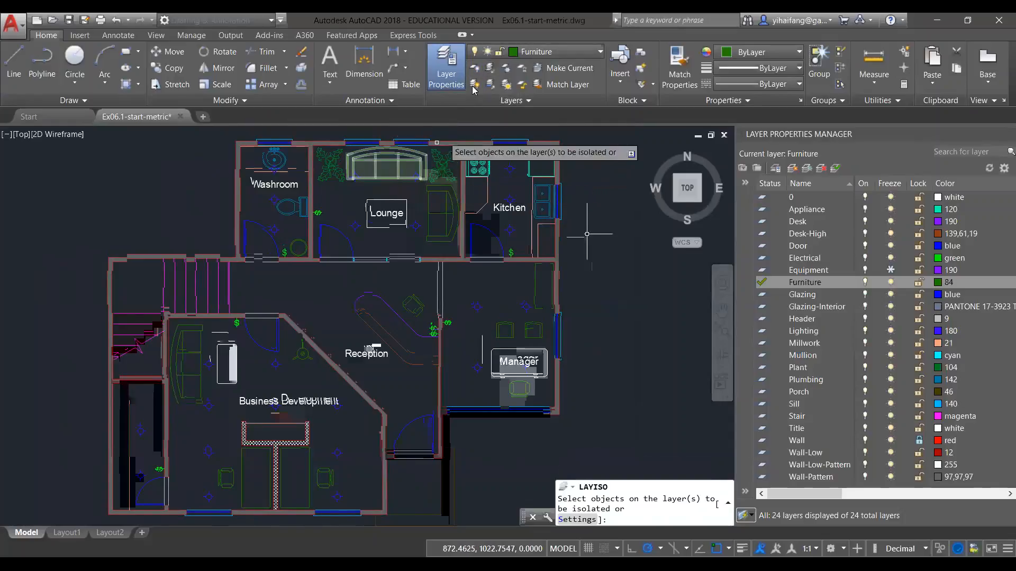
pyautogui.click(491, 70)
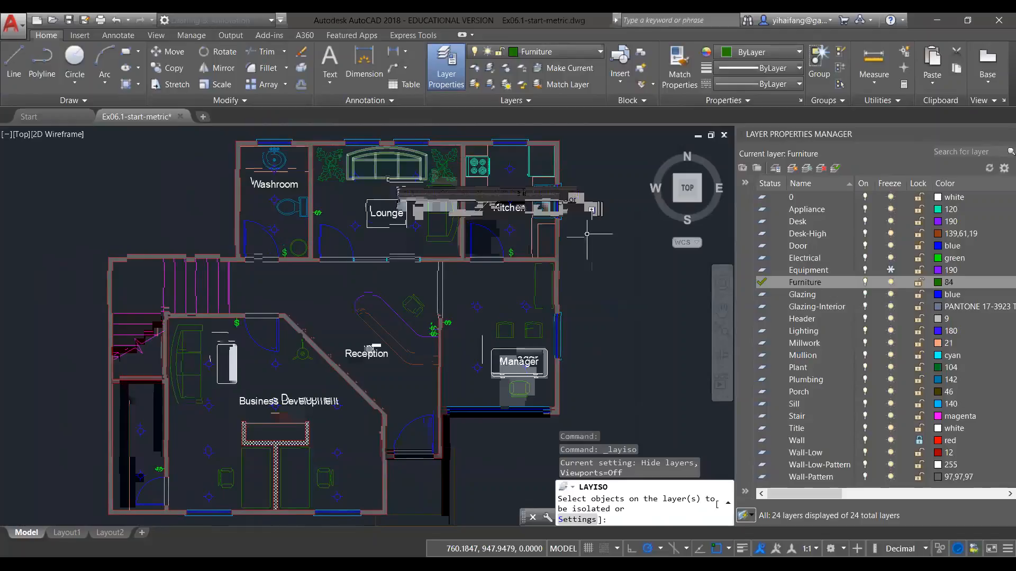
pyautogui.click(388, 179)
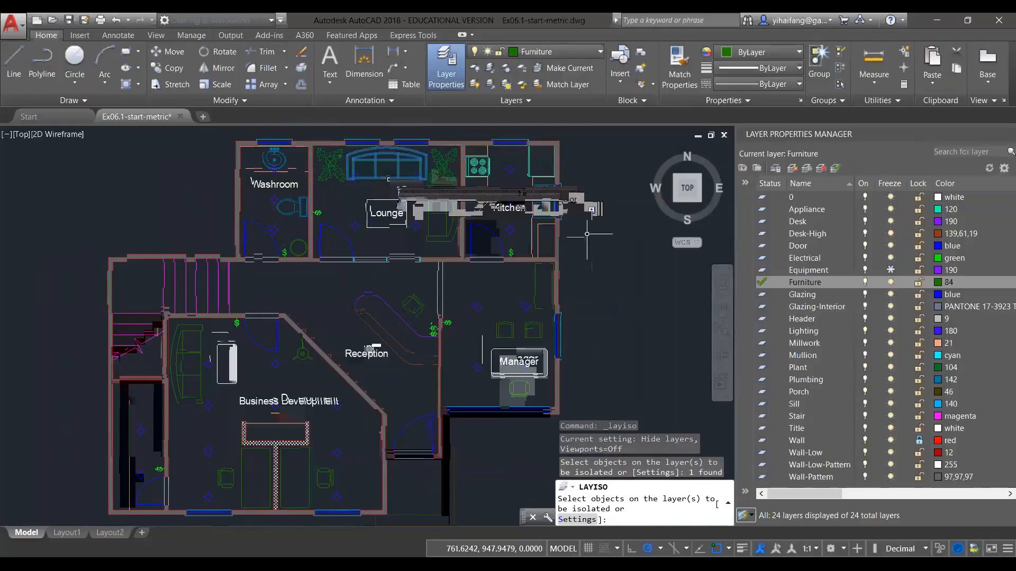
pyautogui.press('Return')
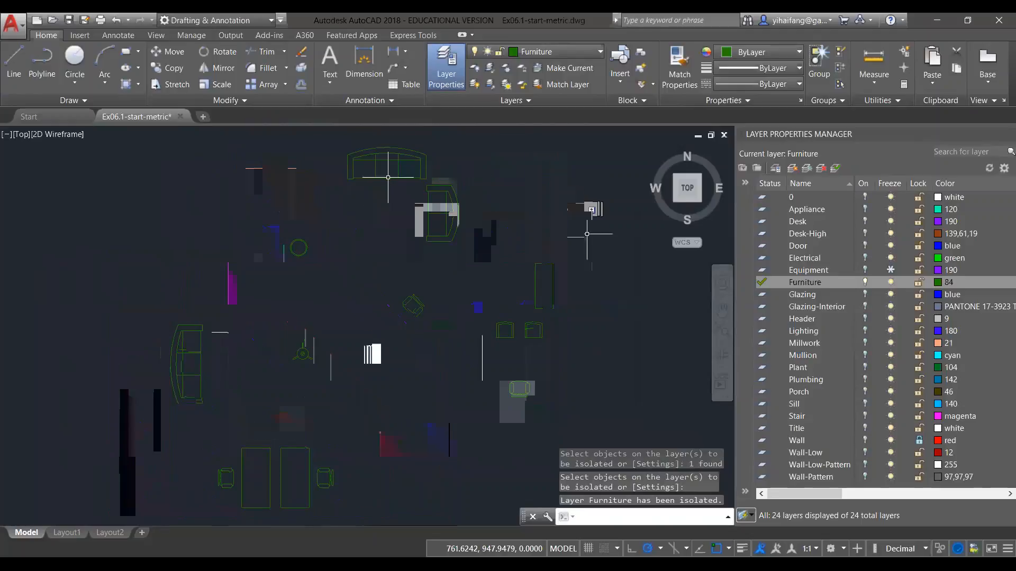
# Set the layer isolation behaviour for non-isolated layers to Lock and fade and apply the layer settings
pyautogui.click(526, 101)
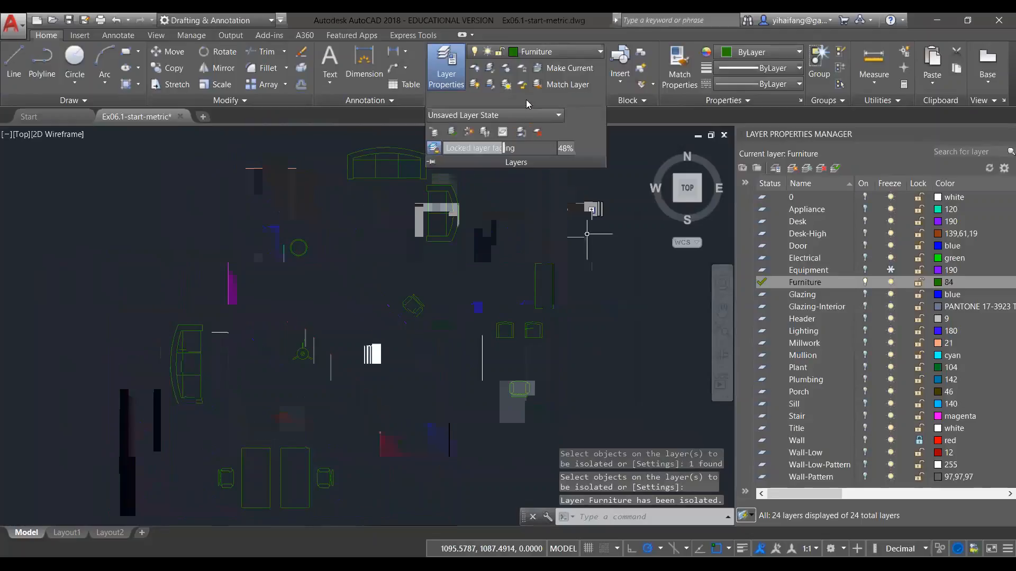
pyautogui.click(1003, 169)
pyautogui.click(407, 294)
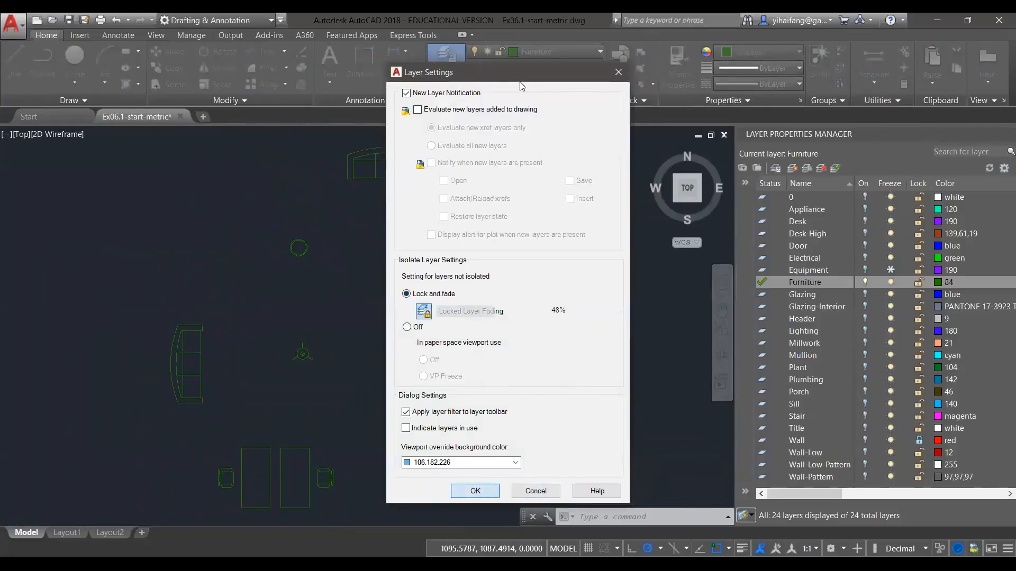
# Turn all layers on and isolate the Lounge sofa's layer so that every other layer is locked and faded
pyautogui.click(474, 84)
pyautogui.click(490, 68)
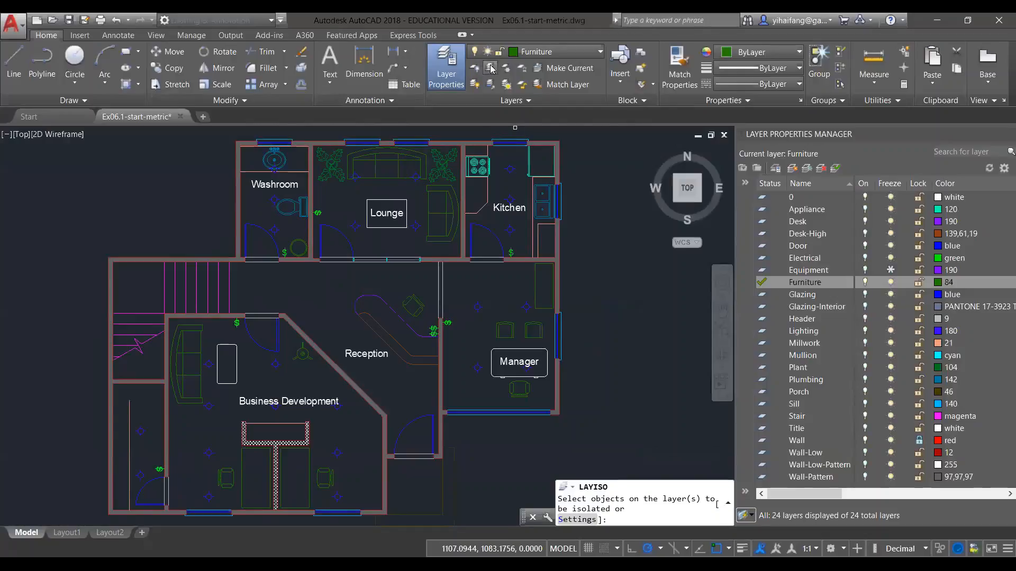
pyautogui.click(394, 177)
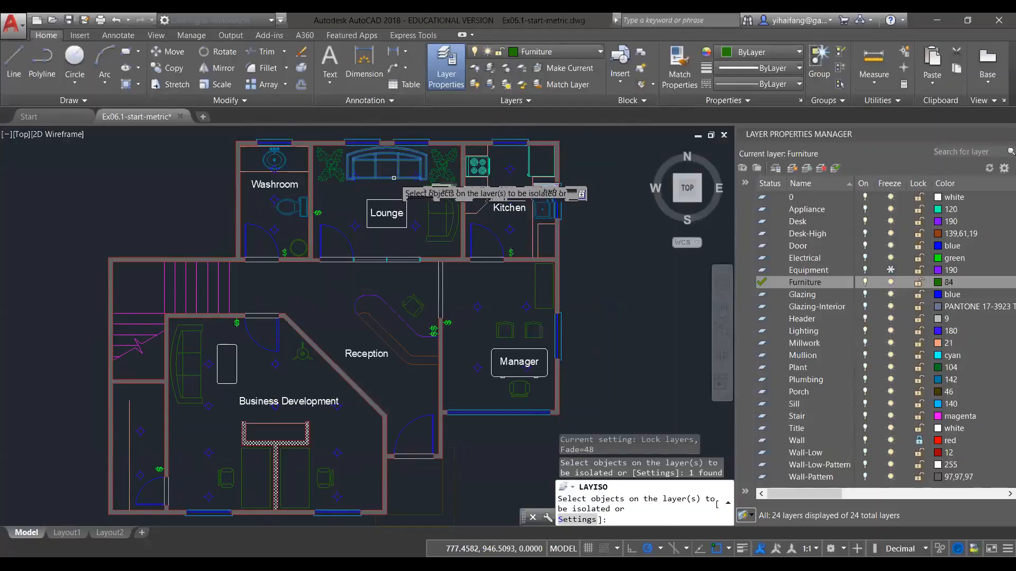
pyautogui.press('Return')
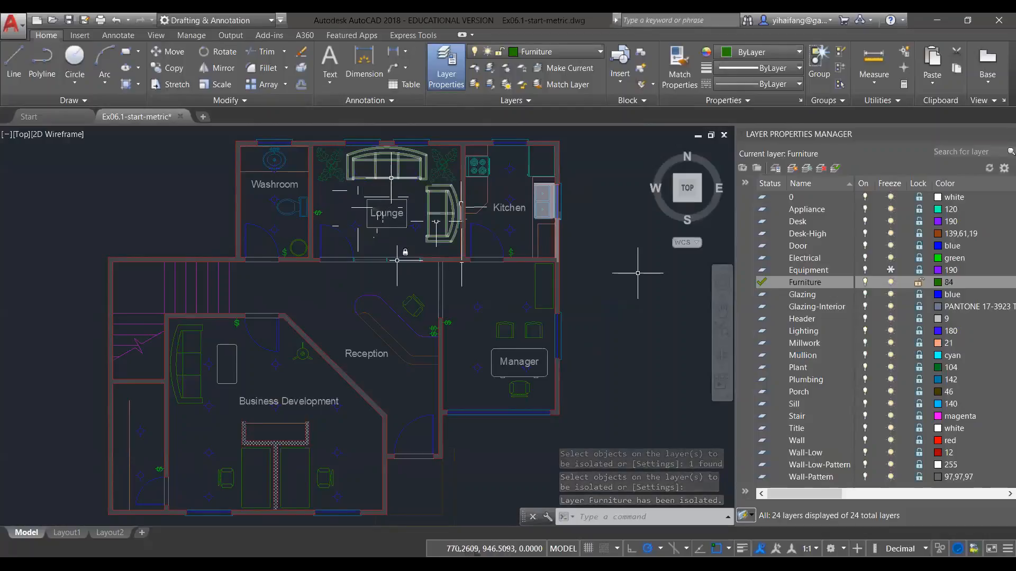
# Select the Lounge sofa to check its layer, and clear the selection
pyautogui.click(391, 178)
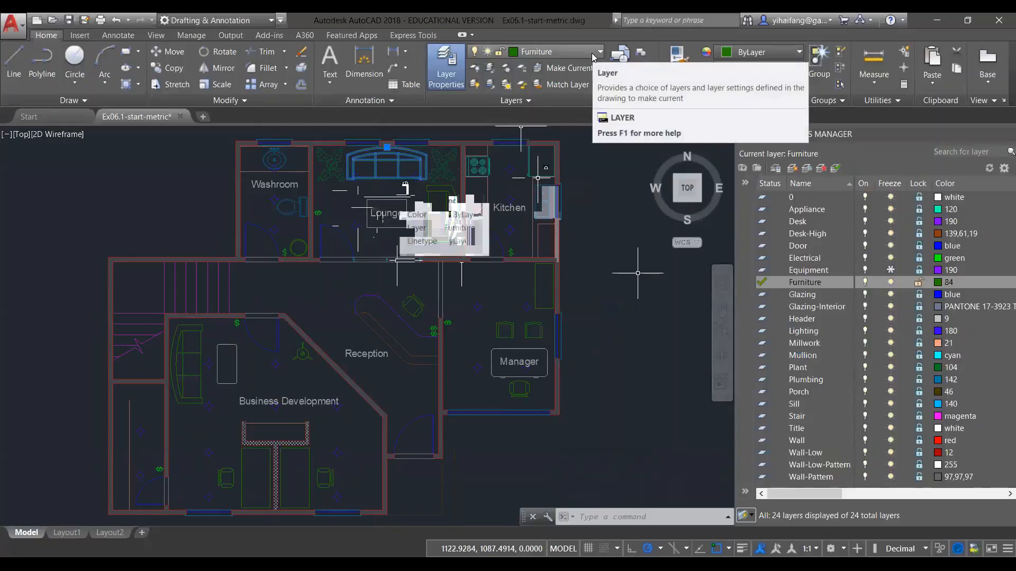
pyautogui.press('Escape')
pyautogui.press('Escape')
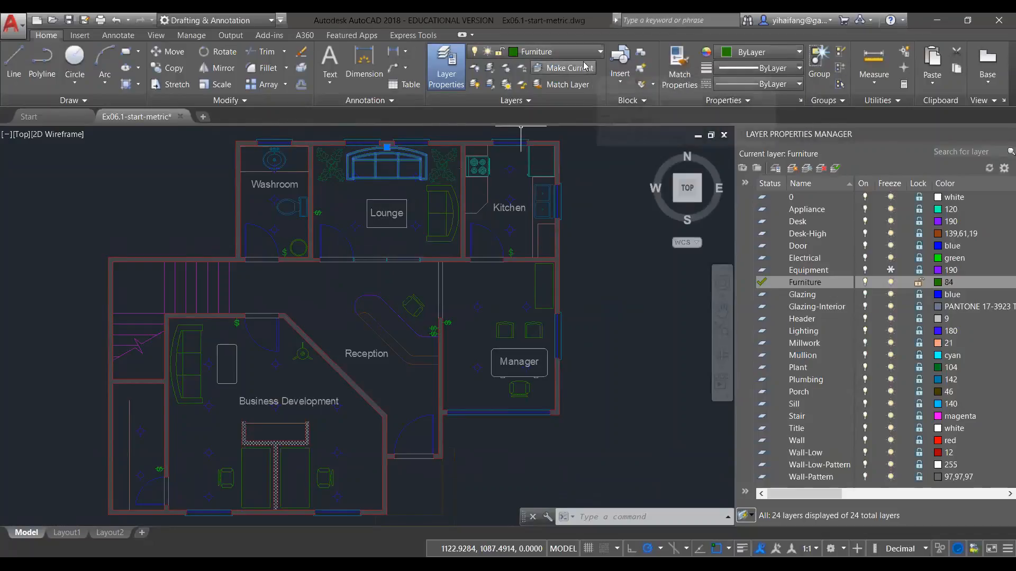
# Try to unlock all faded layers at once by selecting the whole floor plan for the layer unlock command
pyautogui.click(475, 86)
pyautogui.click(522, 85)
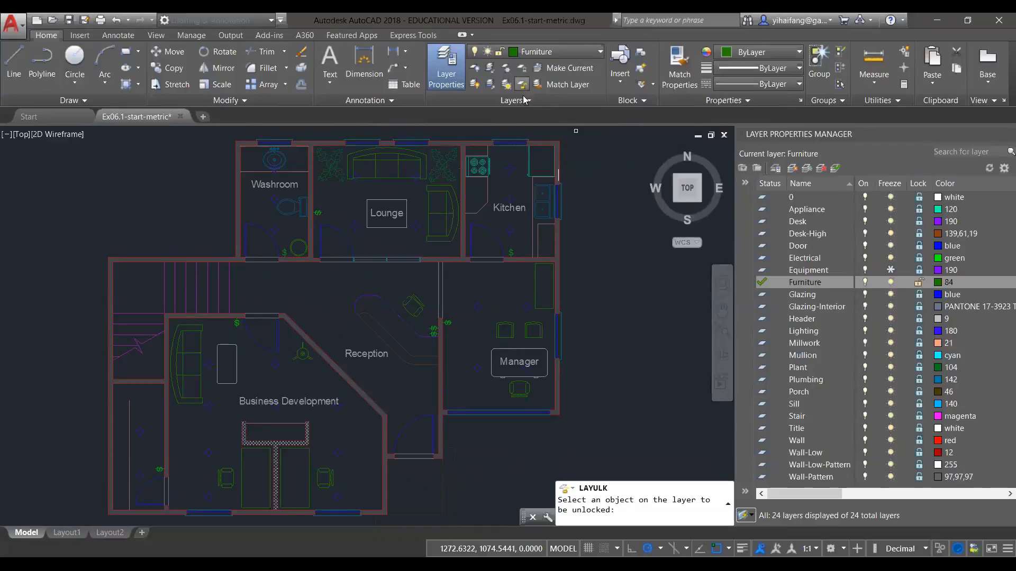
pyautogui.scroll(-4, 529, 280)
pyautogui.press('Escape')
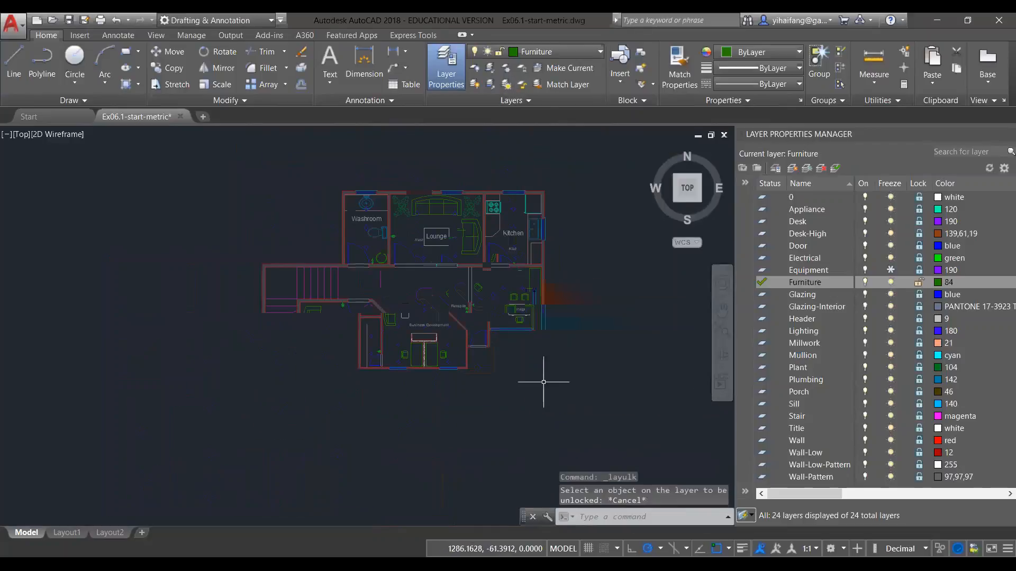
pyautogui.hotkey('ctrl', 'a')
pyautogui.click(537, 85)
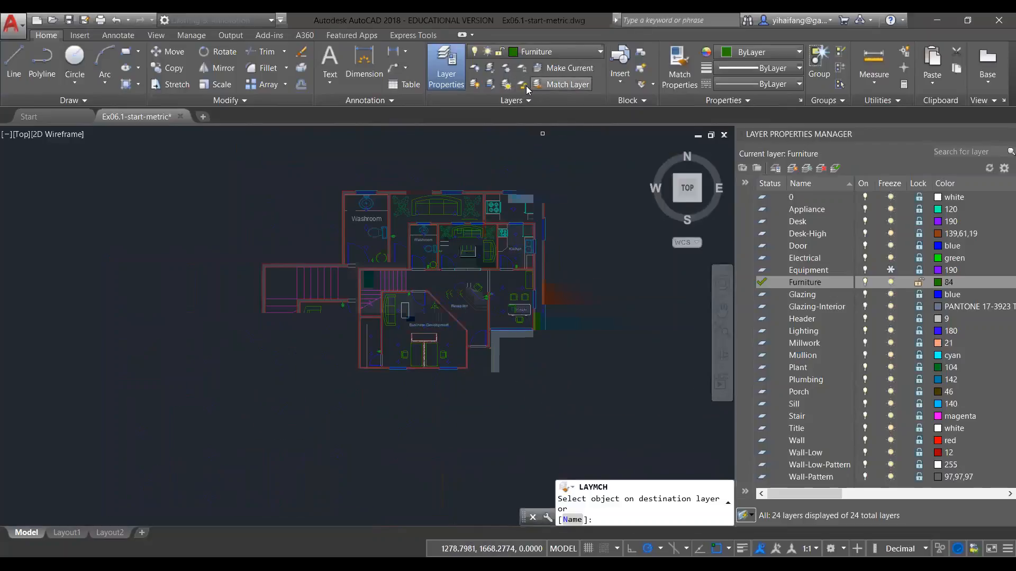
pyautogui.press('Escape')
pyautogui.click(569, 410)
pyautogui.click(354, 203)
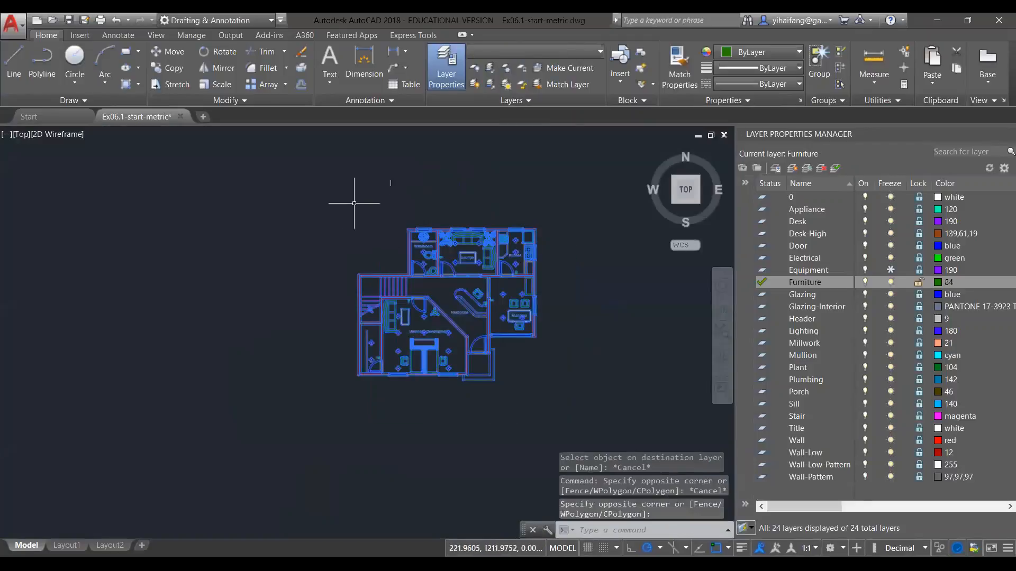
pyautogui.click(524, 86)
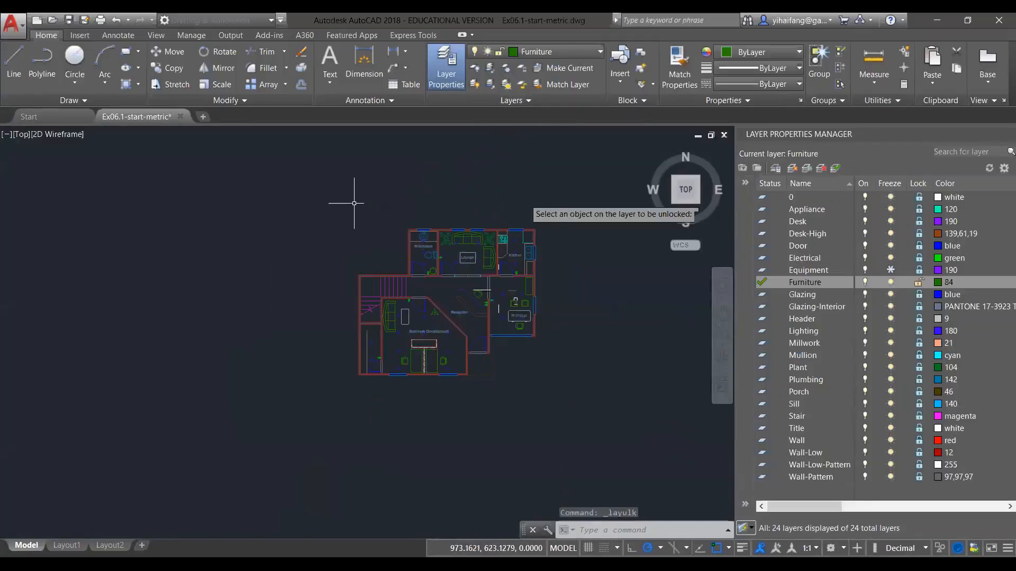
pyautogui.scroll(8, 497, 289)
pyautogui.scroll(-5, 498, 289)
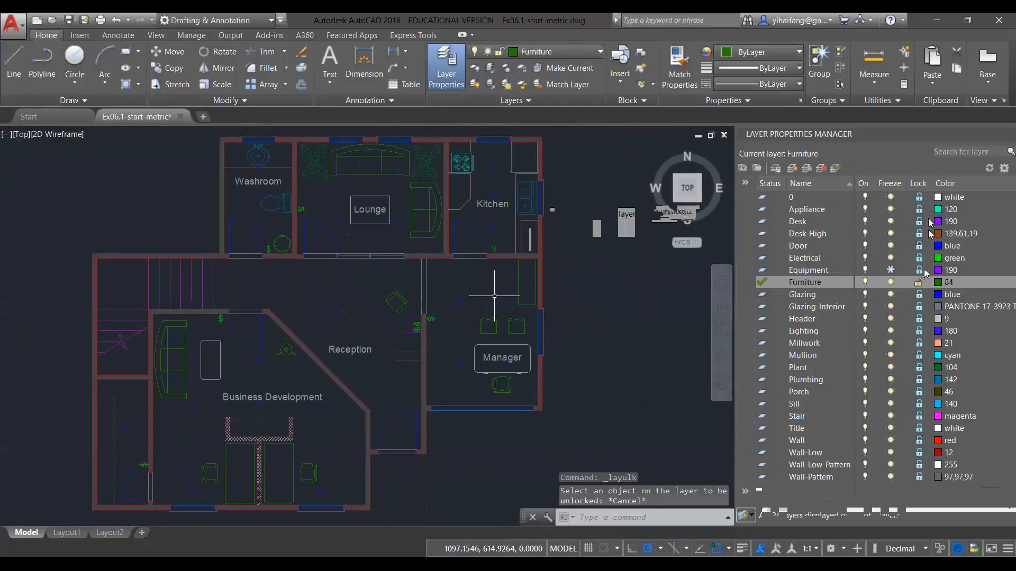
# Unlock all layers of the drawing together in the layer list
pyautogui.click(920, 198)
pyautogui.hotkey('ctrl', 'a')
pyautogui.click(920, 210)
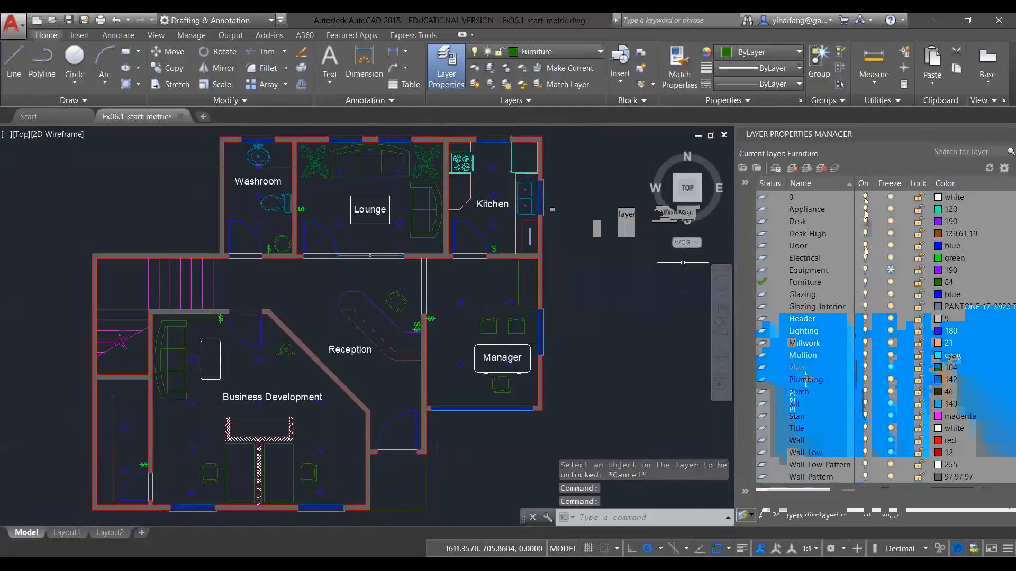
pyautogui.click(661, 262)
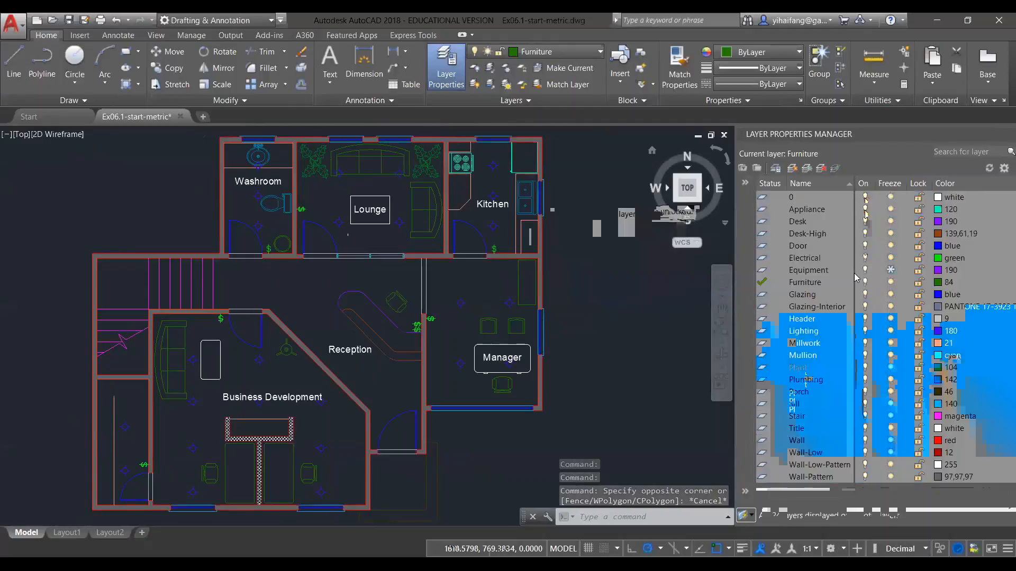
pyautogui.scroll(-2, 581, 314)
pyautogui.moveTo(580, 314); pyautogui.dragTo(539, 338, button='middle')
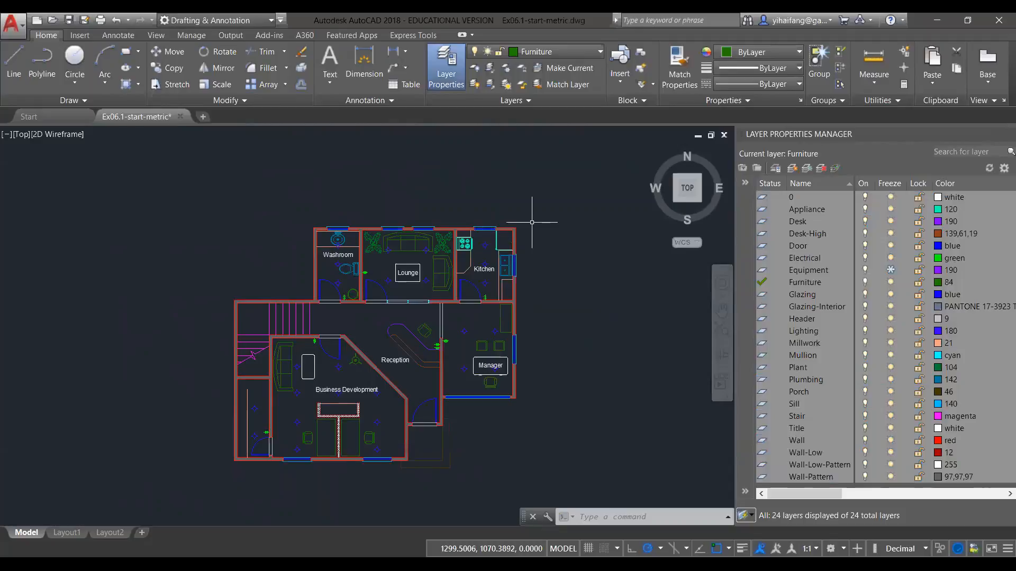
pyautogui.click(532, 222)
pyautogui.press('Escape')
pyautogui.press('Escape')
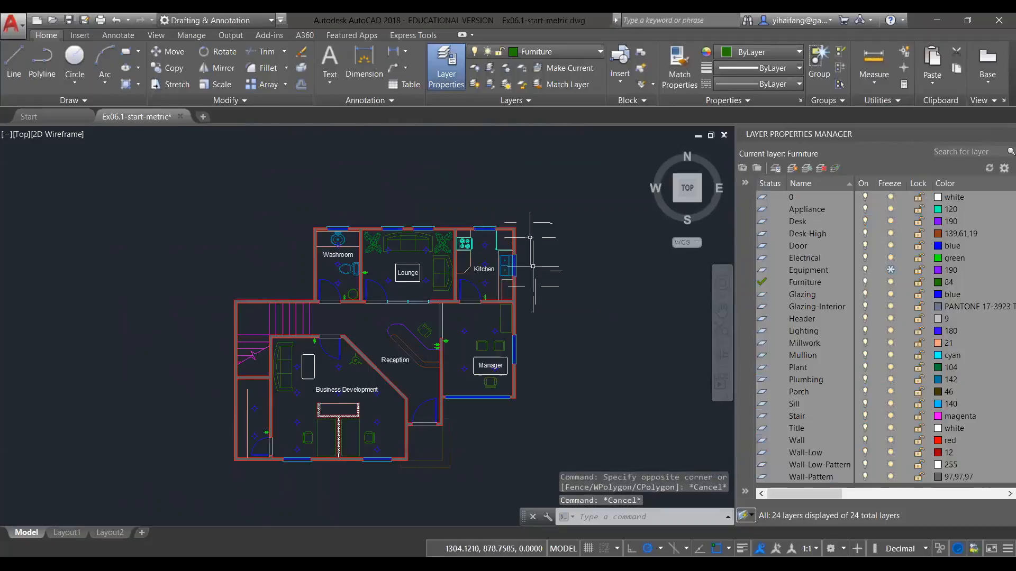
pyautogui.scroll(3, 533, 273)
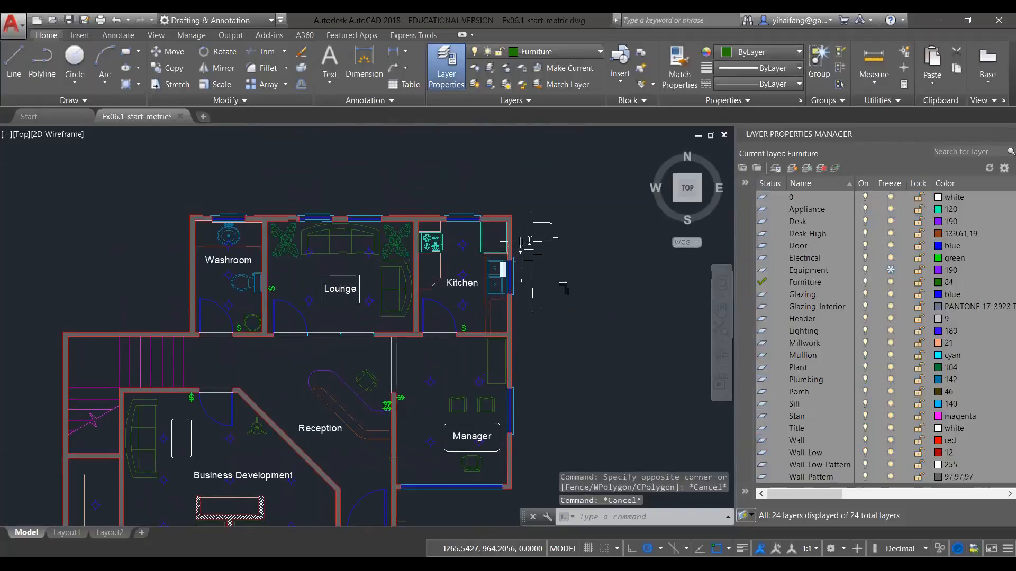
pyautogui.moveTo(333, 318); pyautogui.dragTo(396, 259, button='middle')
pyautogui.scroll(2, 447, 242)
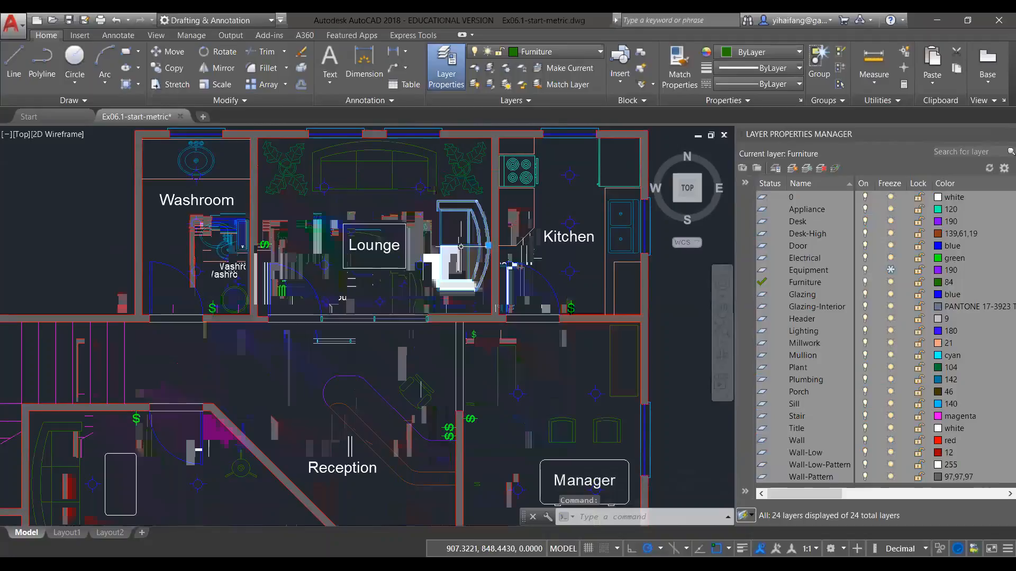
# Assign the Lounge sofa beside the Kitchen wall to layer 0, clear the selection and check the sofa's layer
pyautogui.click(558, 52)
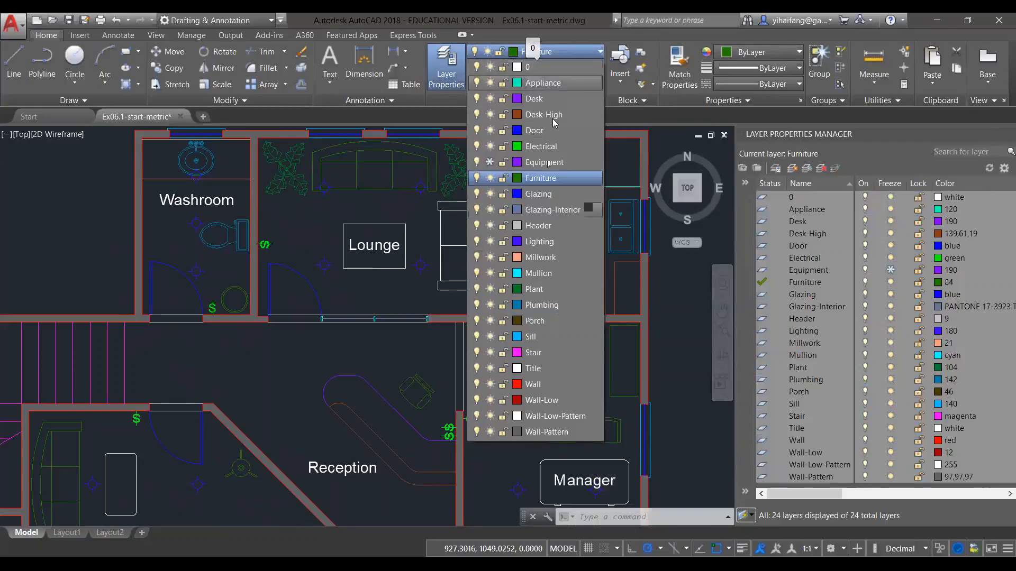
pyautogui.click(440, 228)
pyautogui.moveTo(427, 235); pyautogui.dragTo(307, 236, button='middle')
pyautogui.click(582, 51)
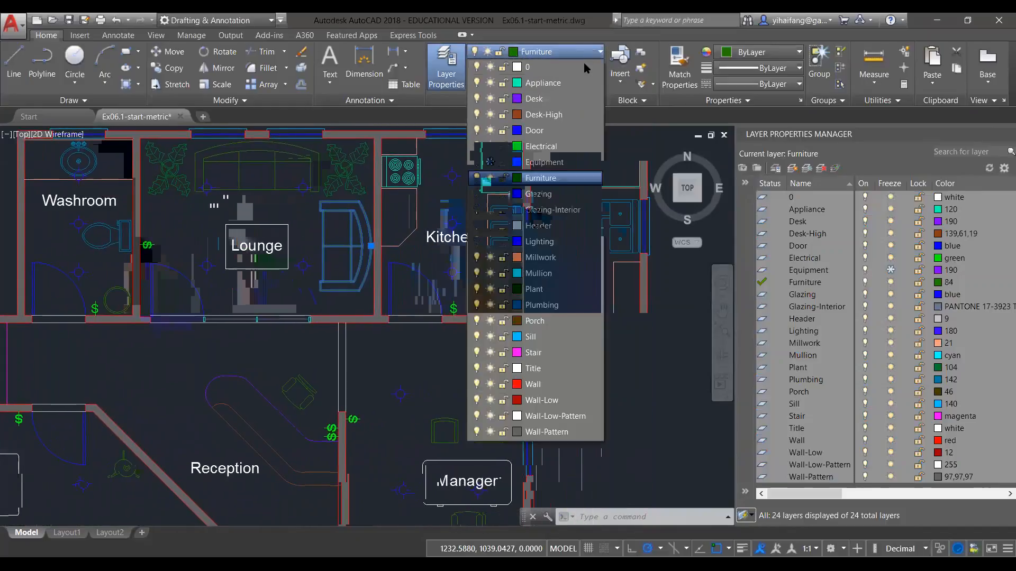
pyautogui.click(540, 66)
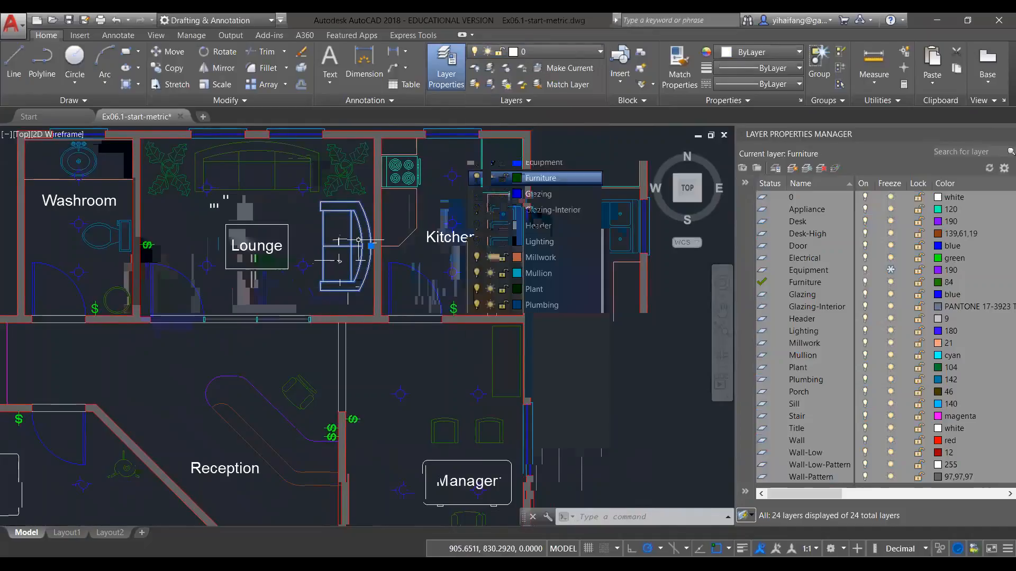
pyautogui.press('Escape')
pyautogui.press('Escape')
pyautogui.moveTo(351, 242)
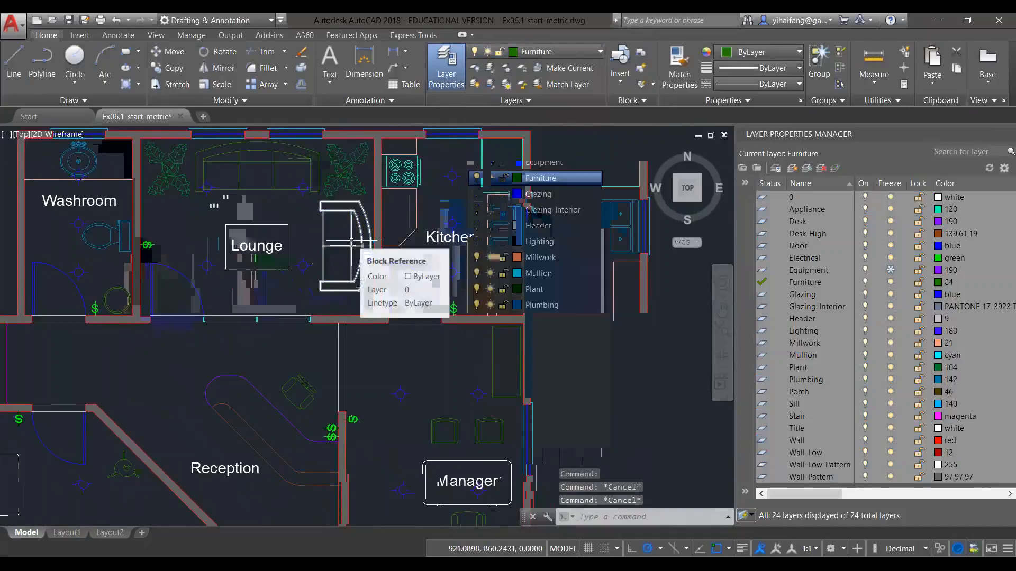
pyautogui.press('Escape')
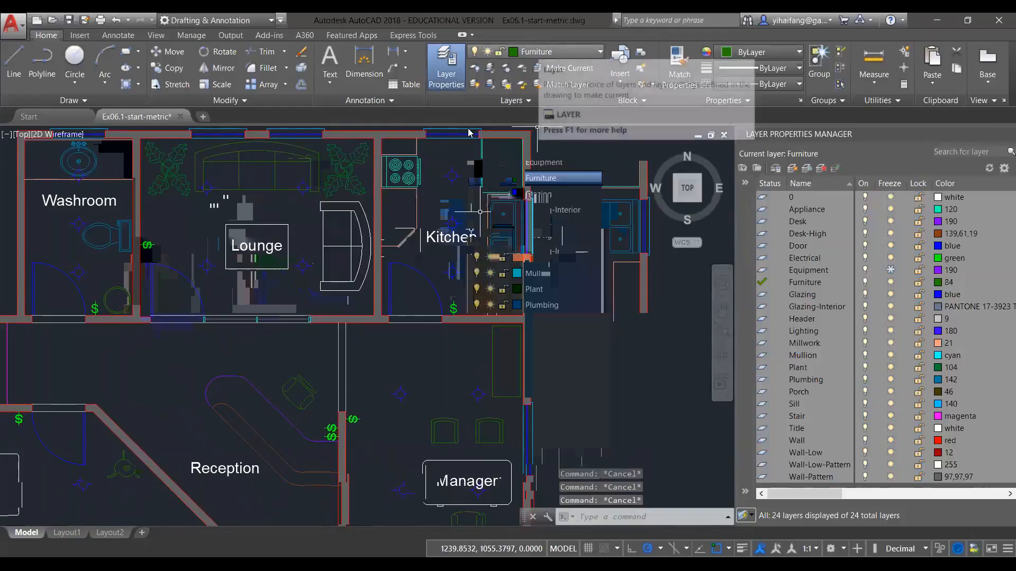
# Select both Lounge sofas to compare their layers and look through the layer tools, and clear the selection
pyautogui.click(351, 234)
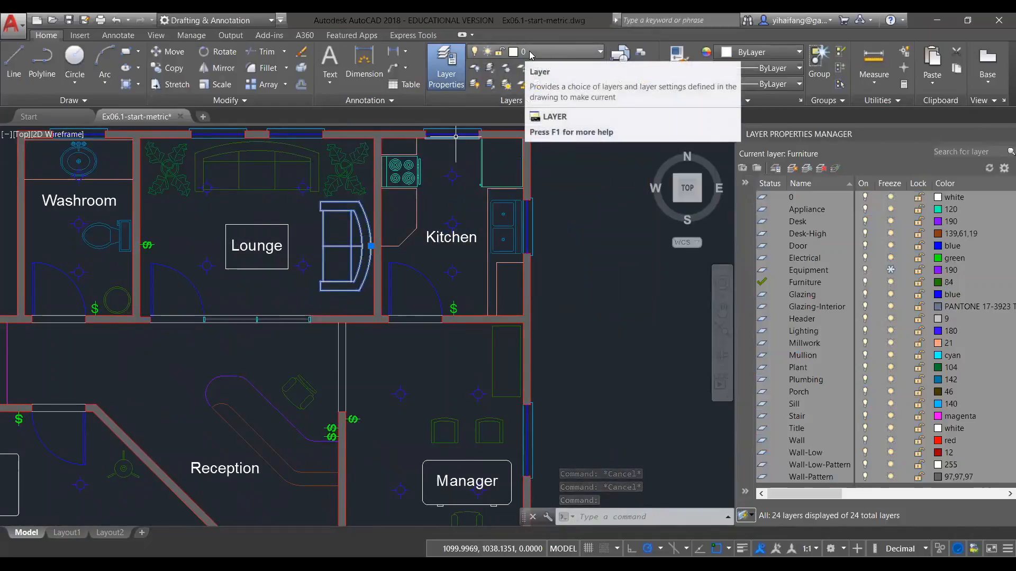
pyautogui.click(311, 174)
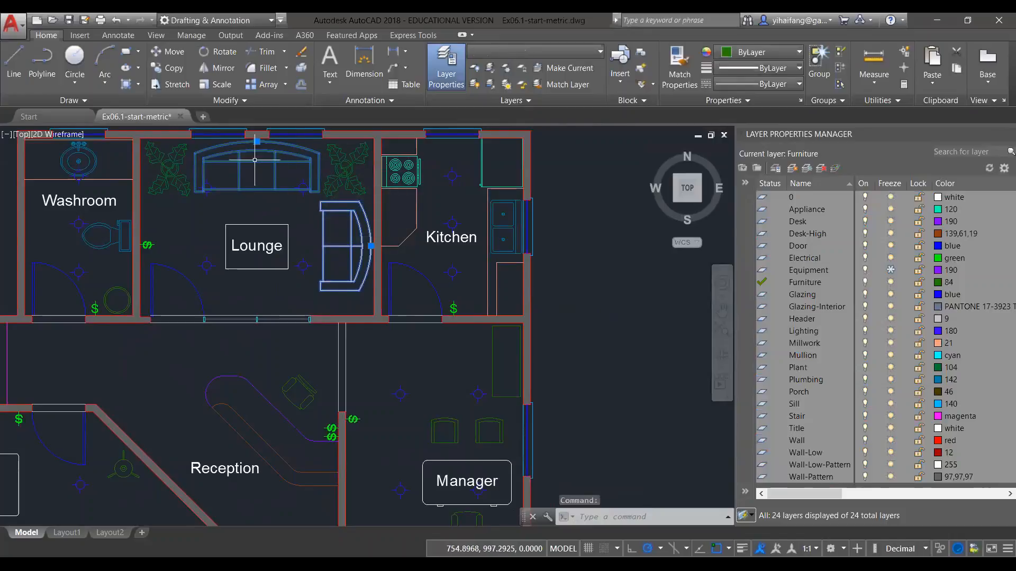
pyautogui.click(600, 53)
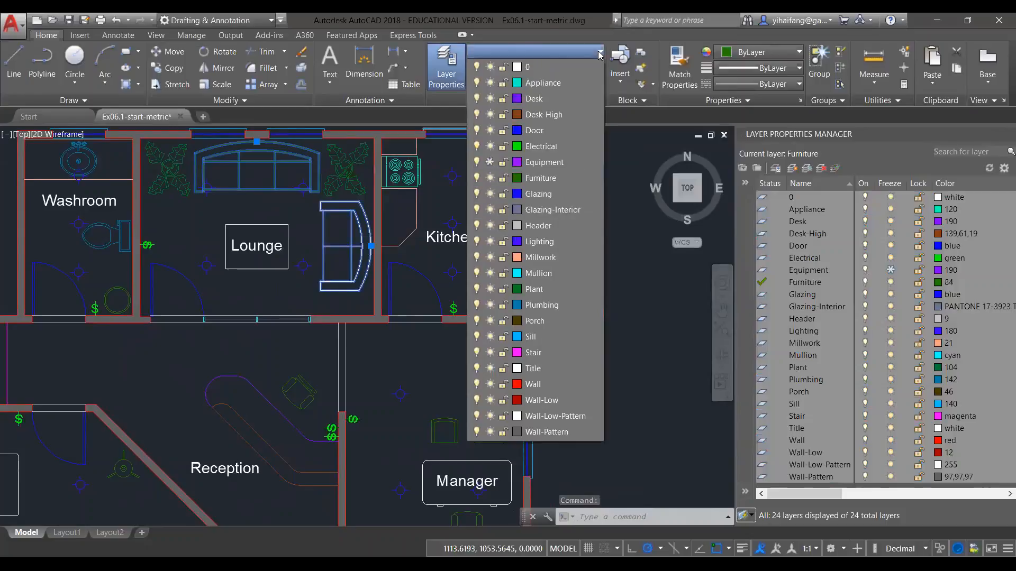
pyautogui.click(600, 53)
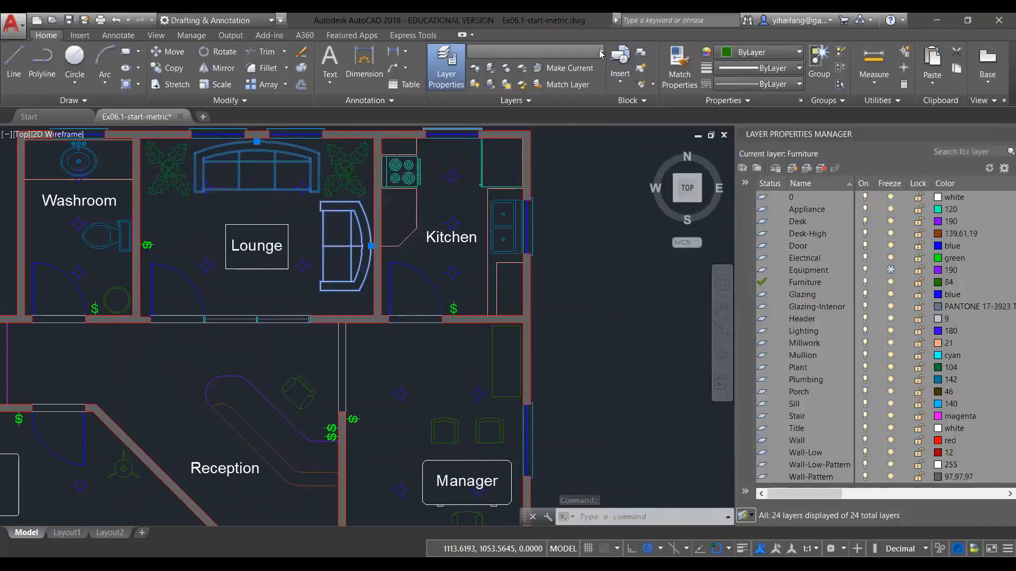
pyautogui.click(544, 102)
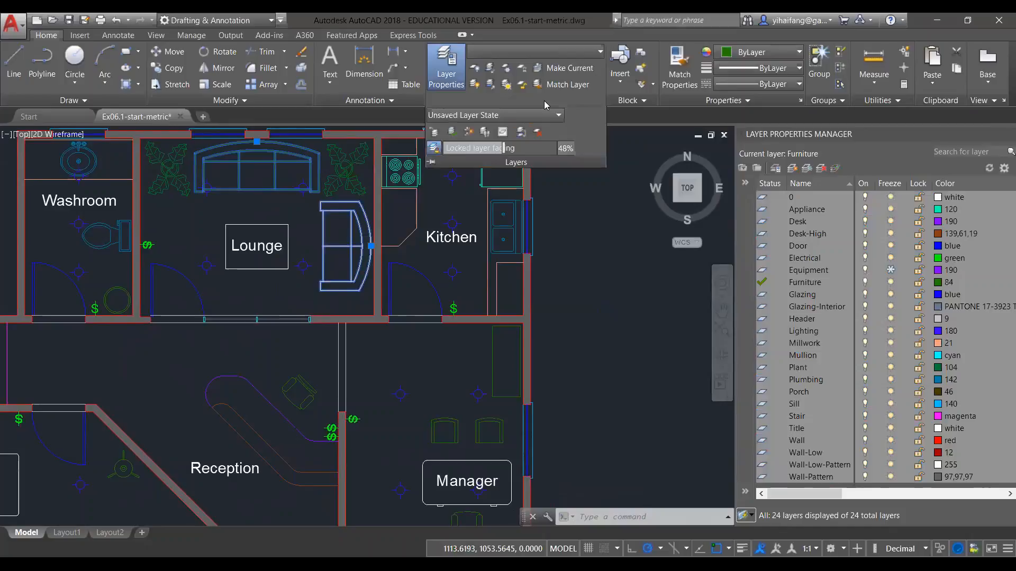
pyautogui.press('Escape')
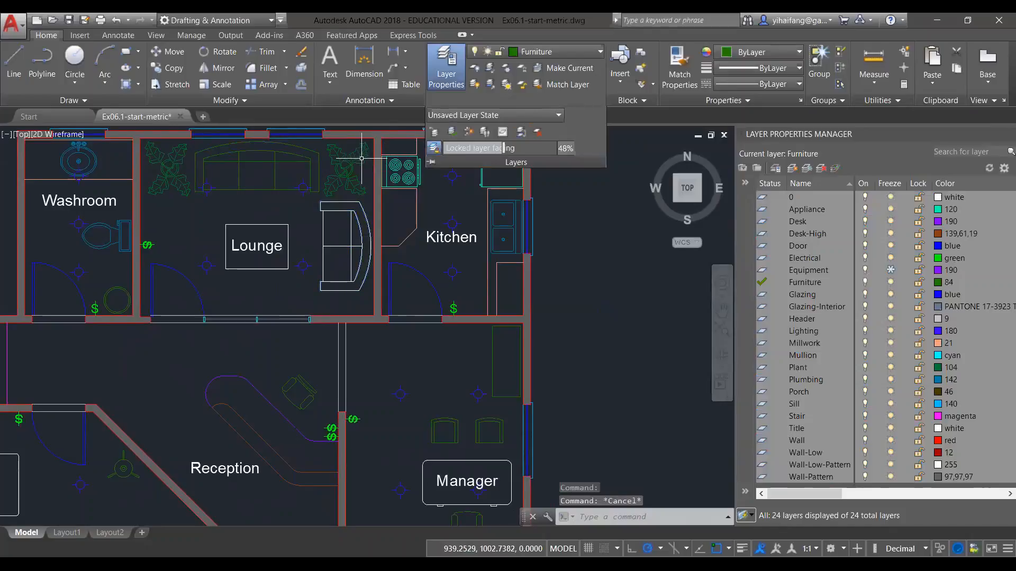
# Match the layer of the sofa between the two Lounge plants to that of the sofa beside the Kitchen wall
pyautogui.click(580, 86)
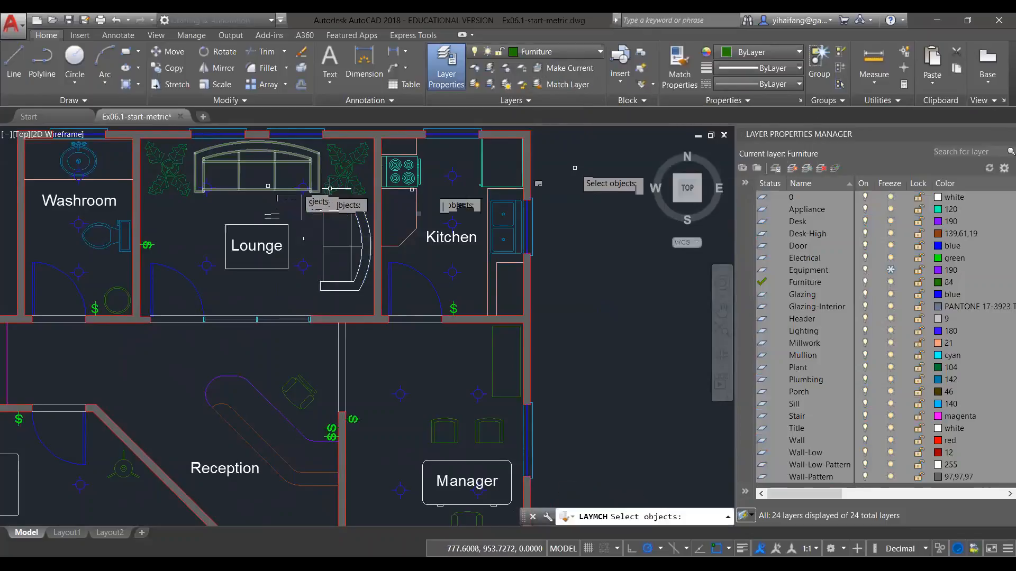
pyautogui.click(298, 188)
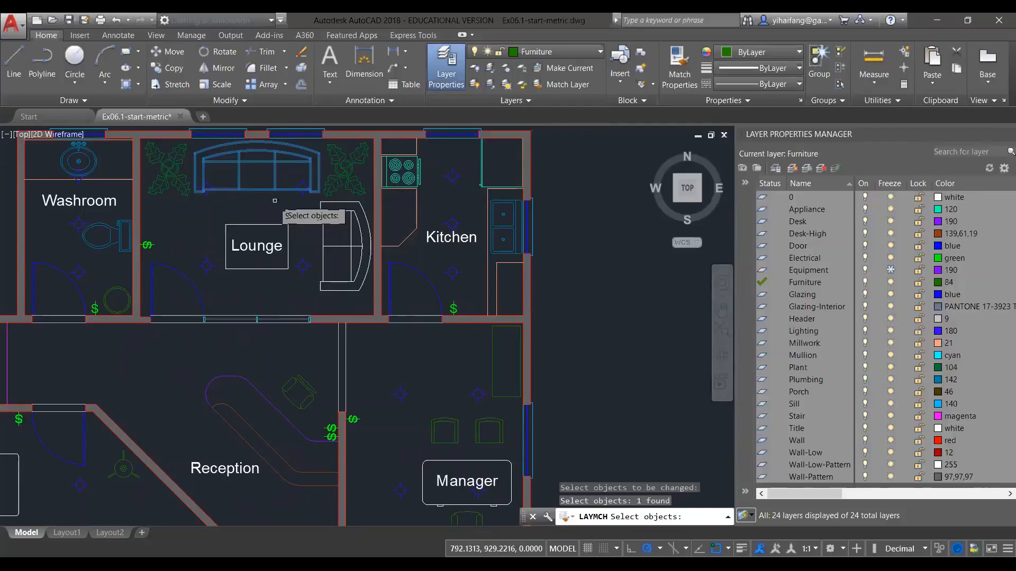
pyautogui.press('Return')
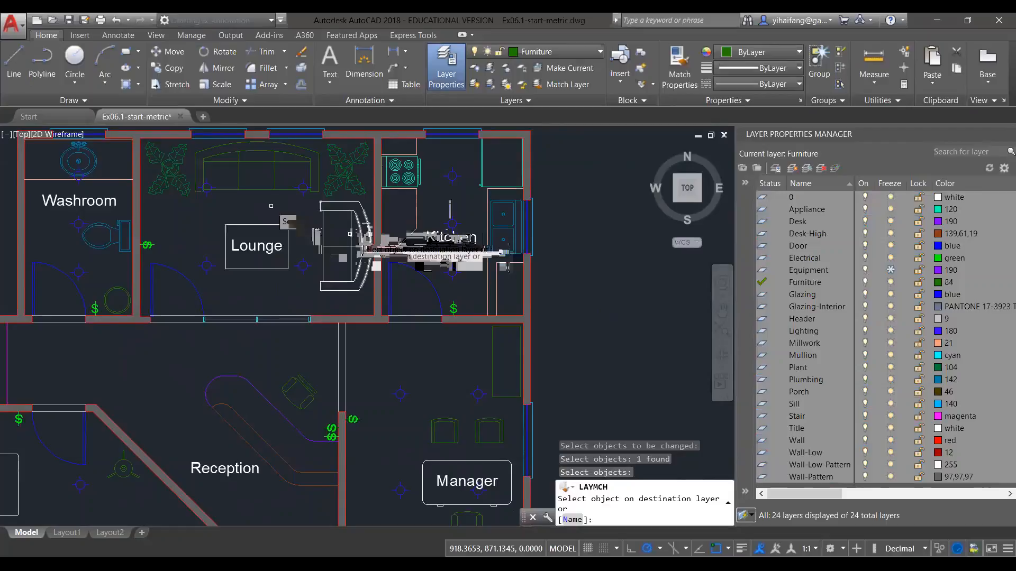
pyautogui.click(320, 233)
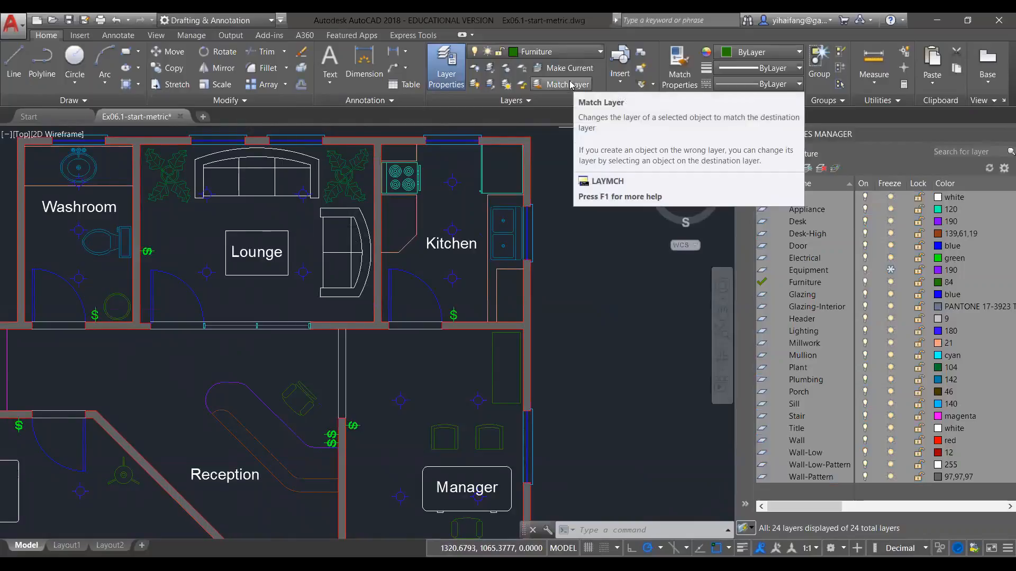
# Change both Lounge sofas to the current Furniture layer with the Change to Current Layer command
pyautogui.click(511, 101)
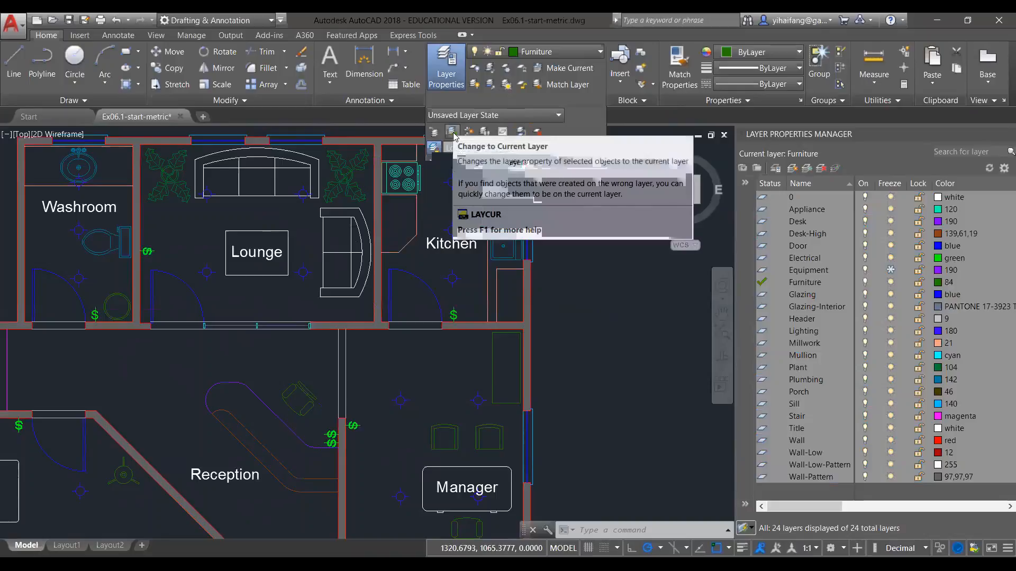
pyautogui.press('Escape')
pyautogui.press('Escape')
pyautogui.press('Escape')
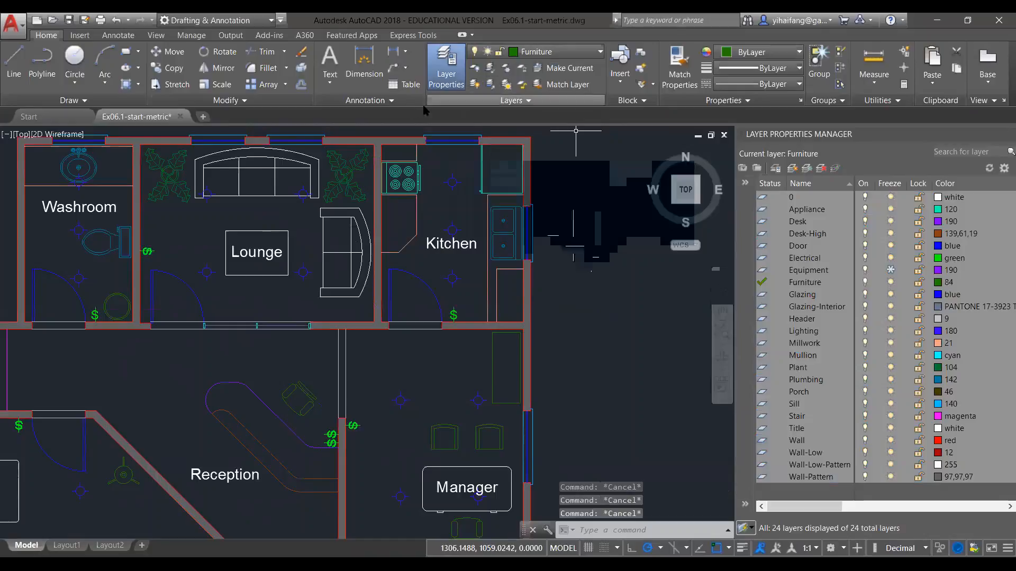
pyautogui.click(513, 101)
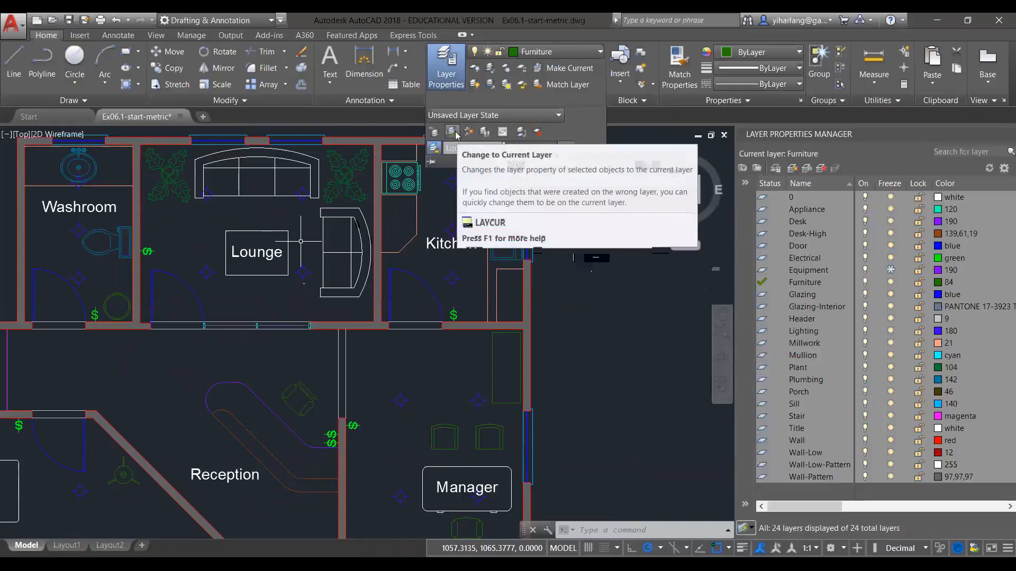
pyautogui.click(452, 132)
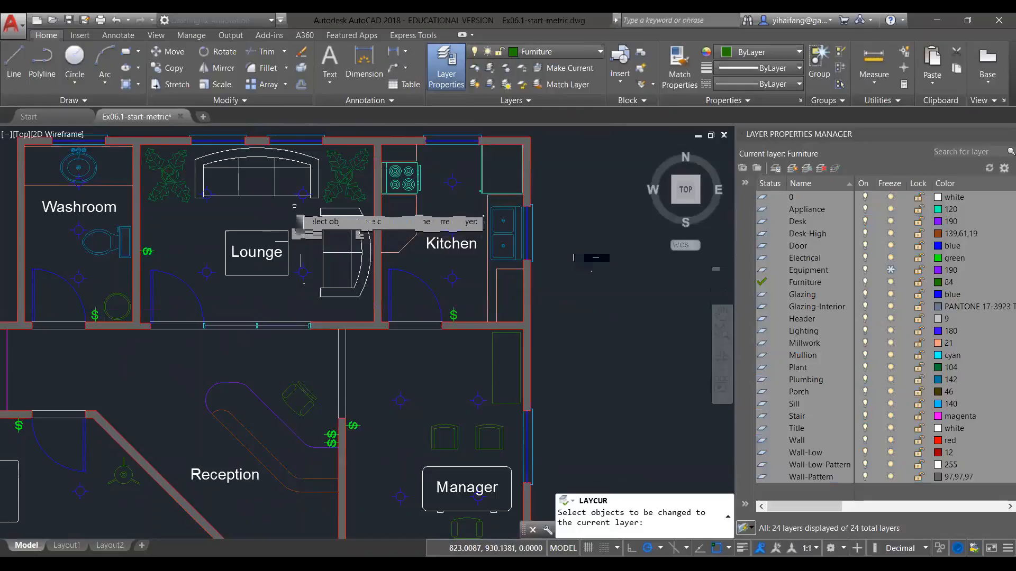
pyautogui.click(283, 200)
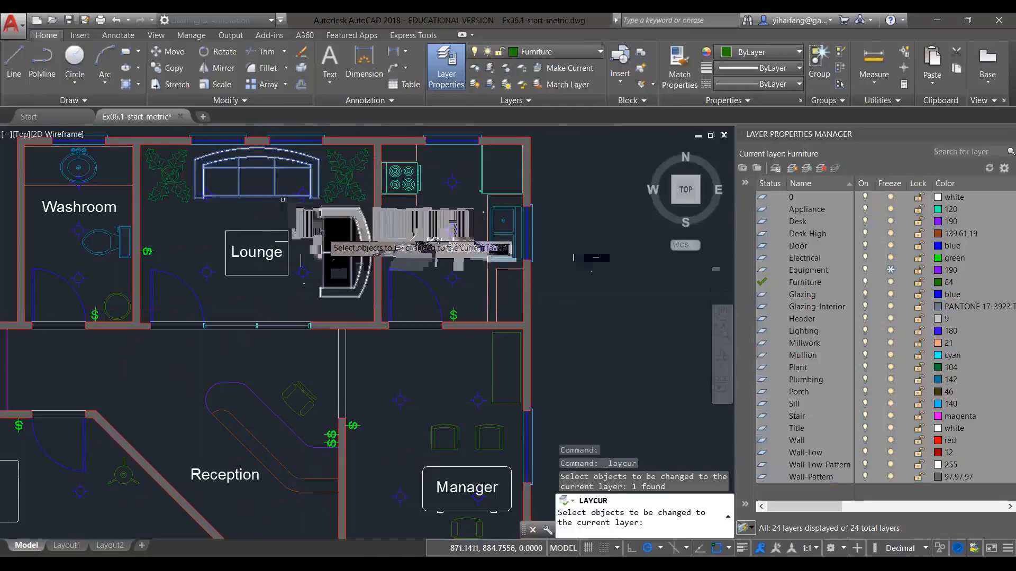
pyautogui.click(291, 246)
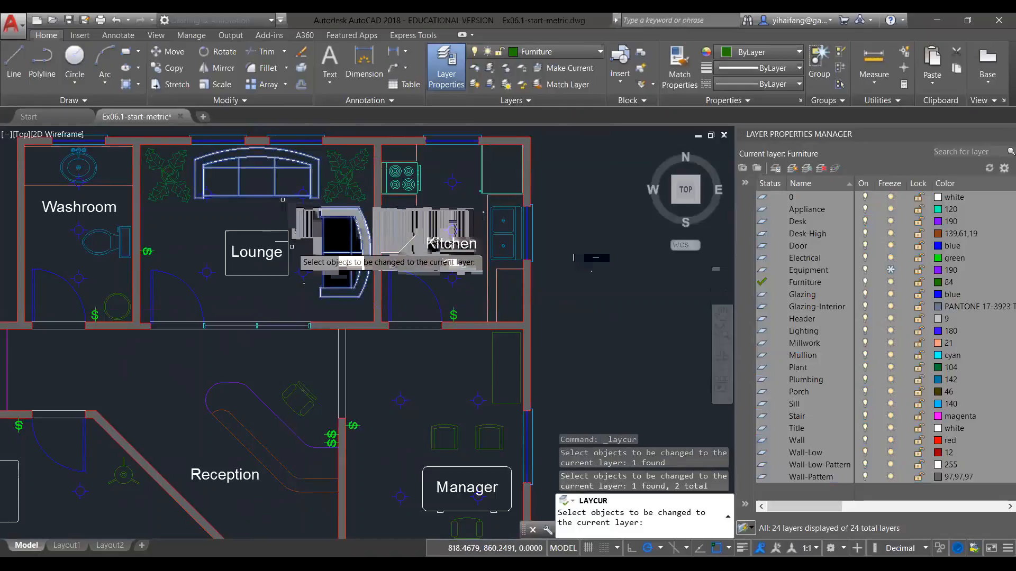
pyautogui.press('Return')
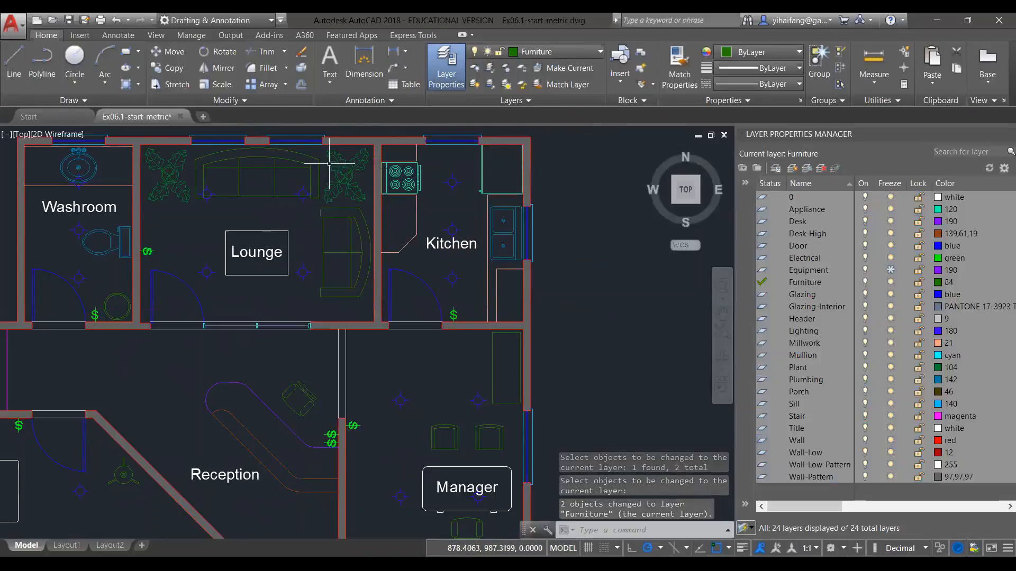
pyautogui.moveTo(268, 222)
pyautogui.mouseDown(button='middle')
pyautogui.moveTo(297, 217)
pyautogui.moveTo(334, 231)
pyautogui.mouseUp(button='middle')
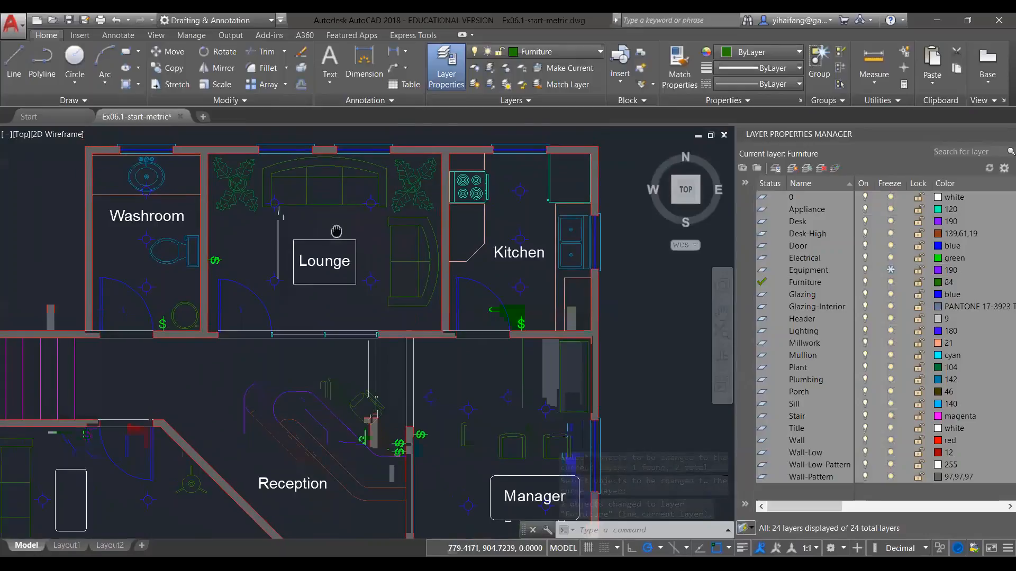
pyautogui.scroll(-3, 341, 219)
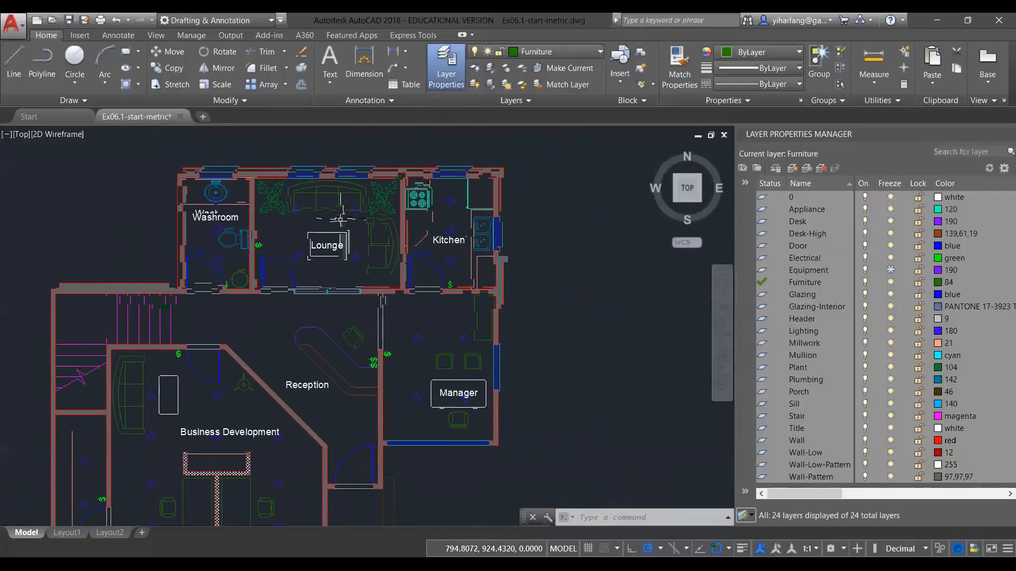
pyautogui.scroll(2, 341, 219)
pyautogui.scroll(-2, 341, 219)
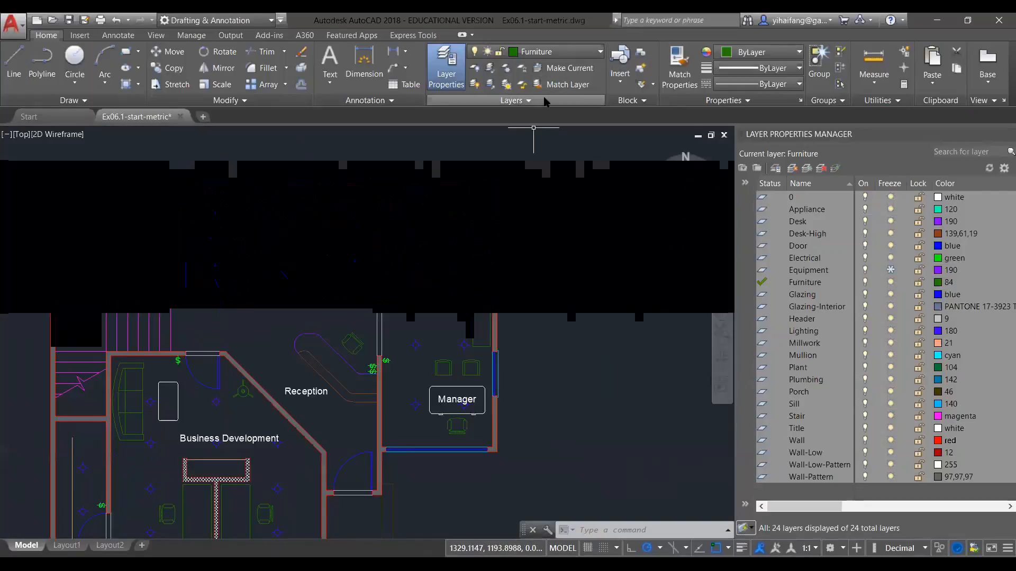
pyautogui.click(562, 101)
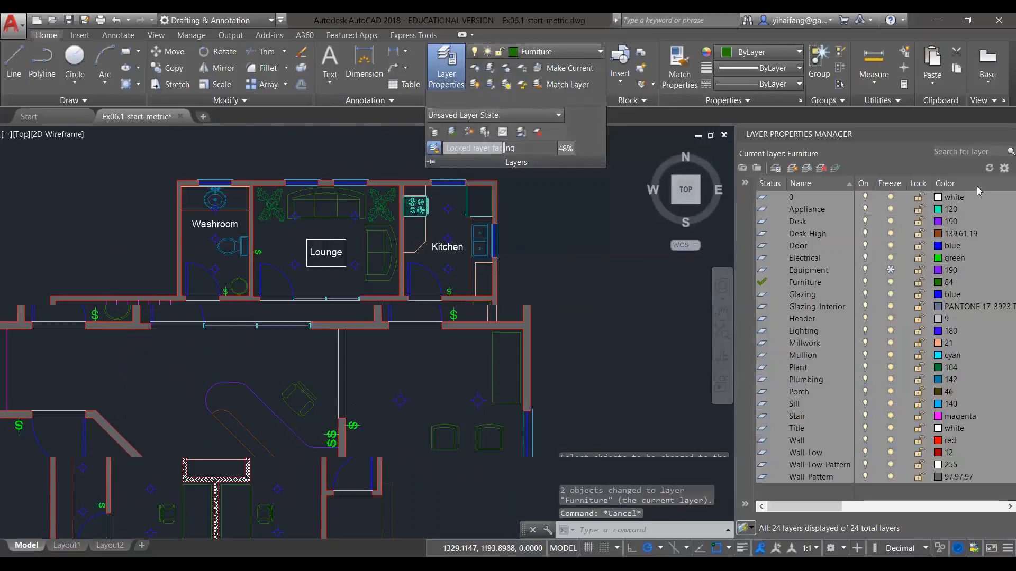
# Close and reopen the layer properties manager, and bring its linetype, lineweight, transparency and plot columns into view
pyautogui.click(1002, 135)
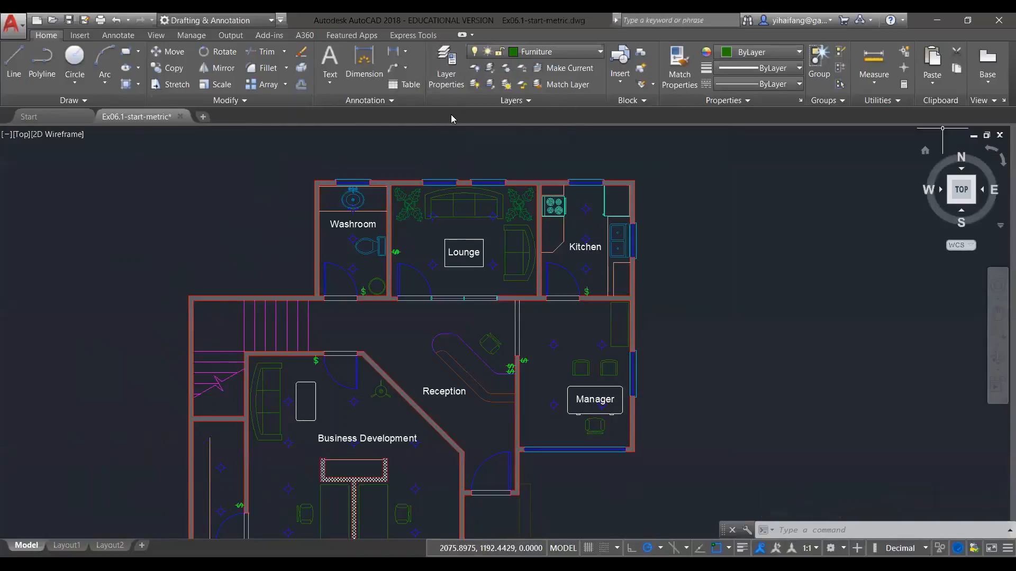
pyautogui.click(454, 77)
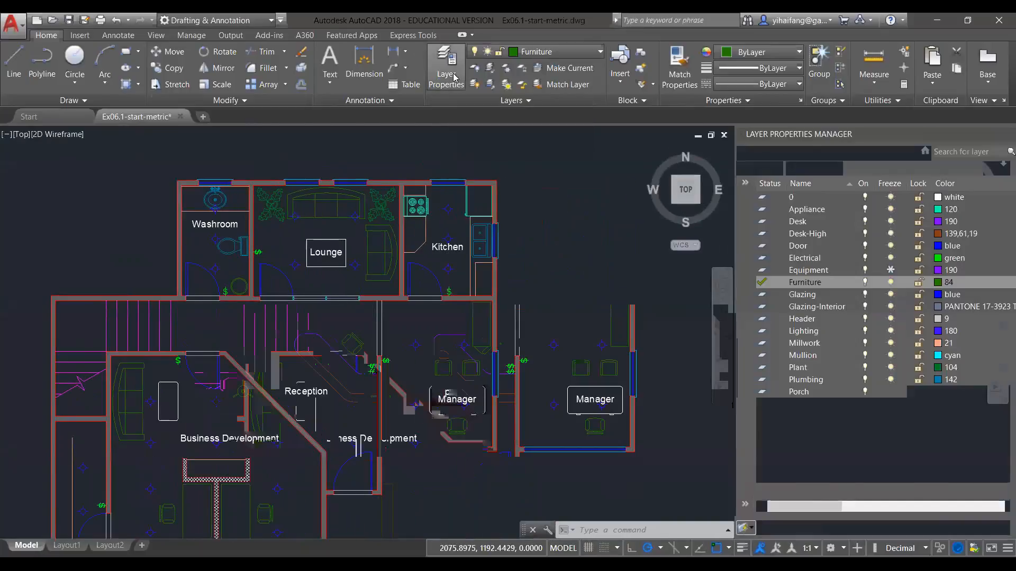
pyautogui.click(904, 135)
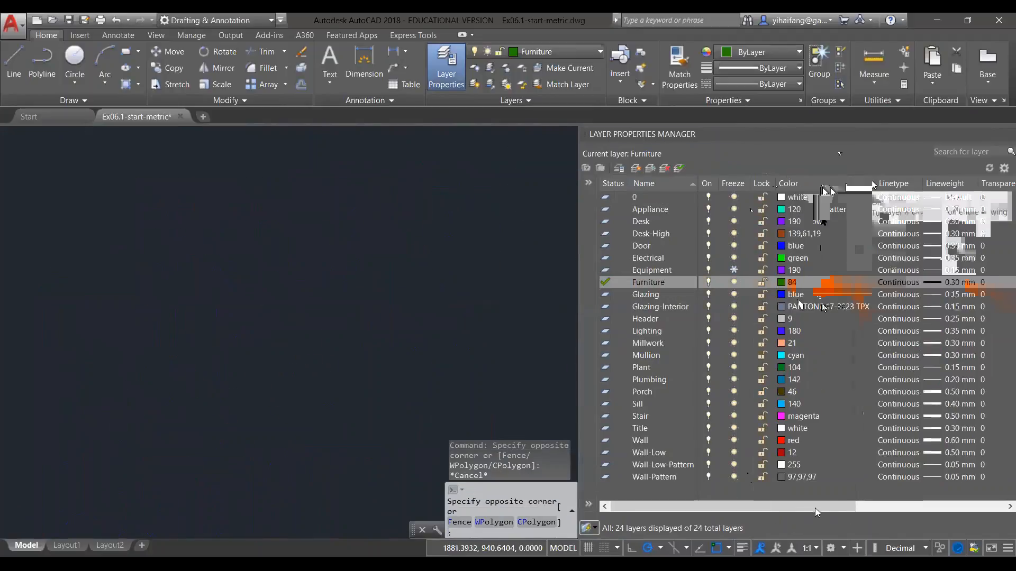
pyautogui.moveTo(817, 512); pyautogui.dragTo(942, 502)
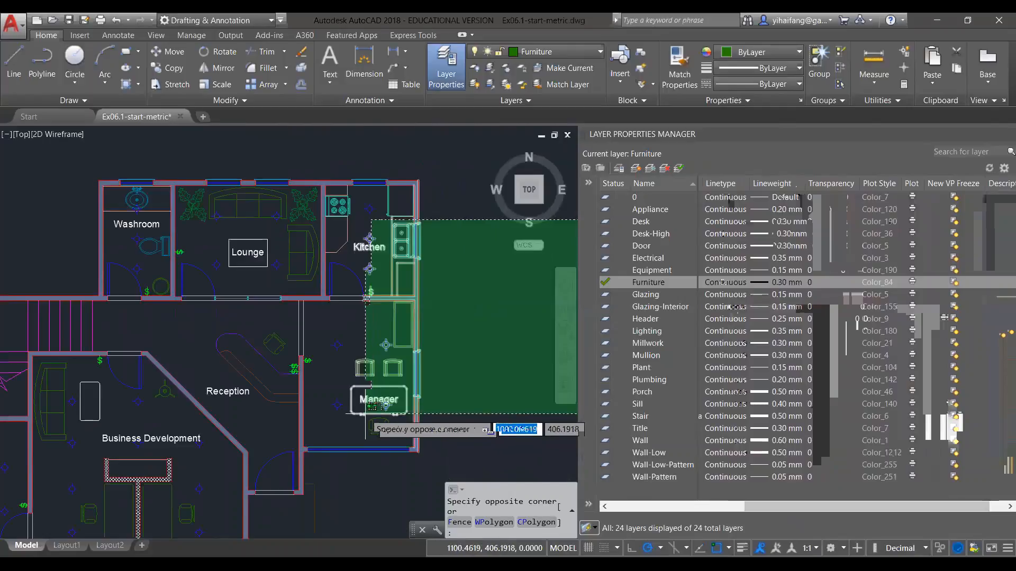
pyautogui.press('Escape')
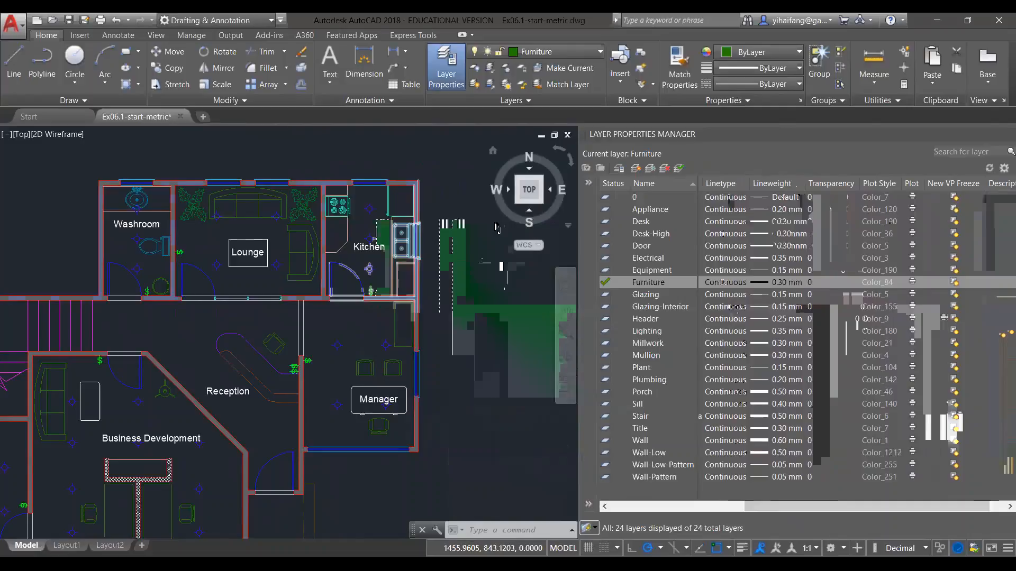
# Browse the linetypes available to load for the Furniture layer, and close the linetype dialogs without choosing one
pyautogui.click(728, 286)
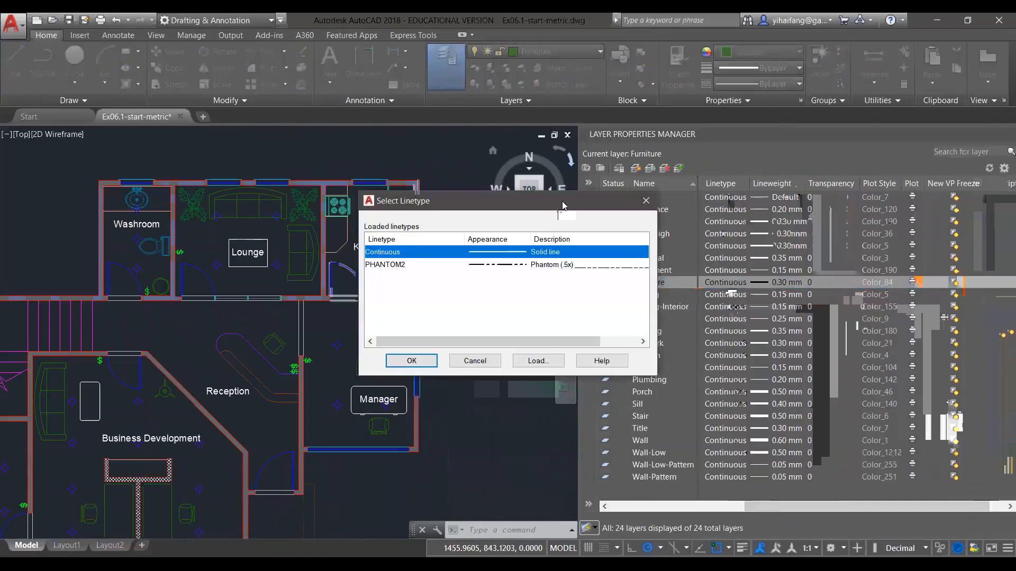
pyautogui.moveTo(562, 202); pyautogui.dragTo(400, 187)
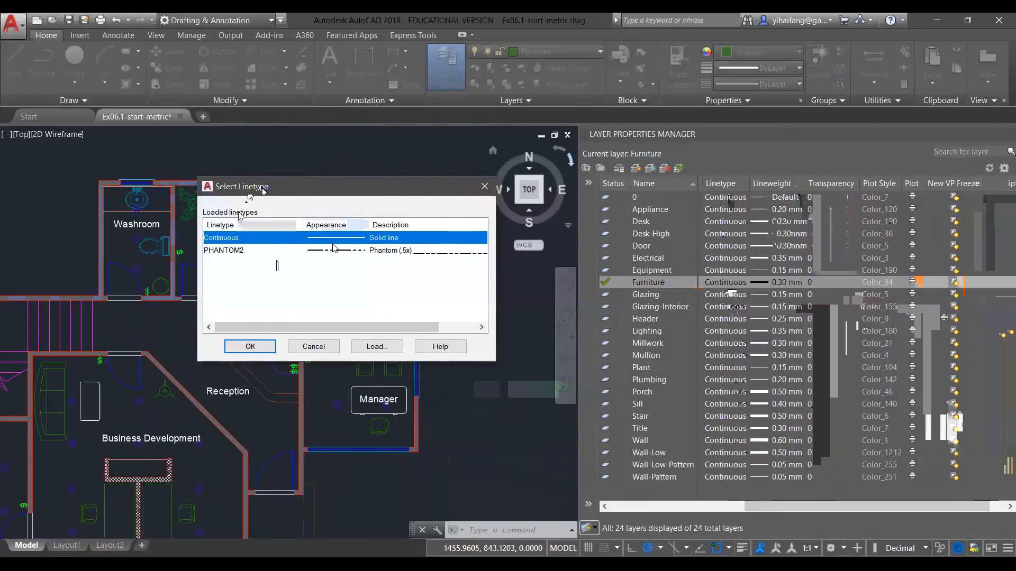
pyautogui.moveTo(262, 190); pyautogui.dragTo(241, 208)
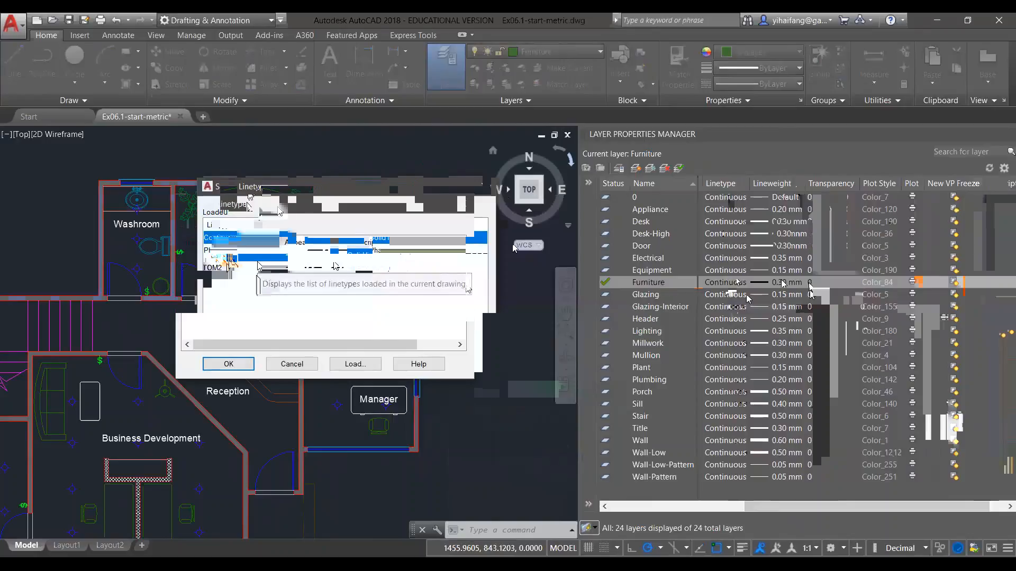
pyautogui.click(353, 365)
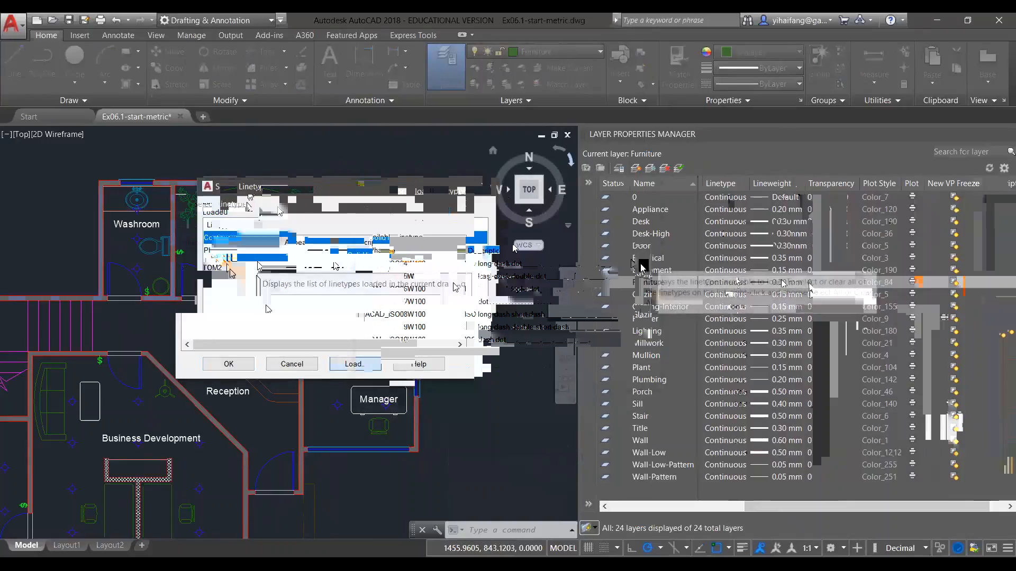
pyautogui.moveTo(642, 279); pyautogui.dragTo(644, 328)
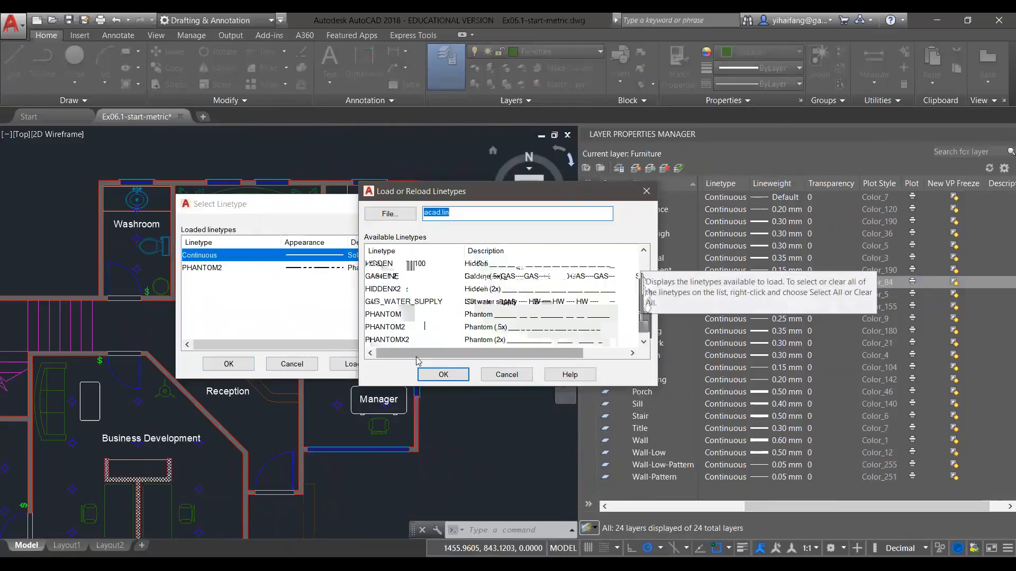
pyautogui.click(518, 377)
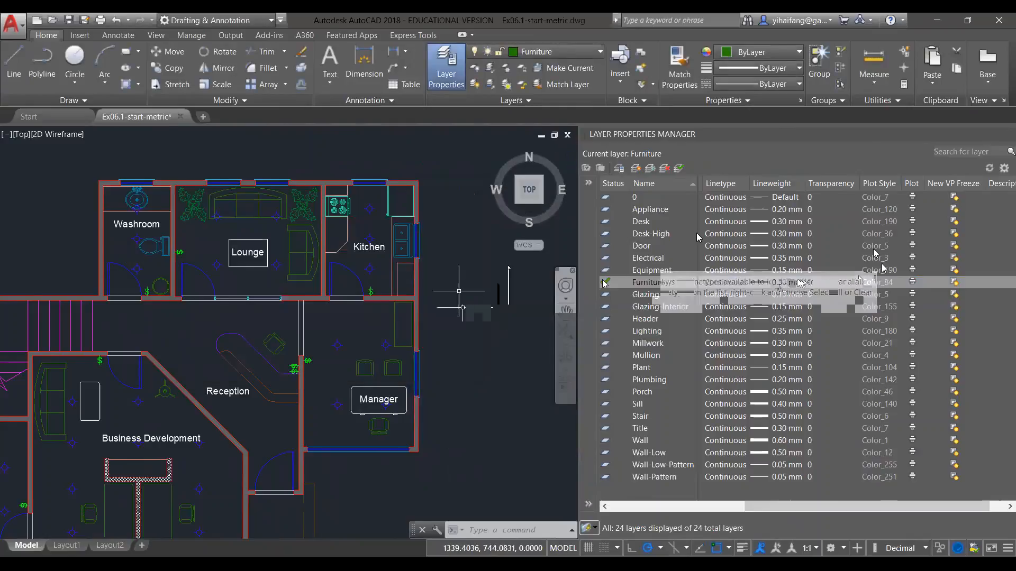
# Load the ACAD_ISO03W100 linetype into the drawing through the Furniture layer's linetype setting
pyautogui.scroll(5, 460, 291)
pyautogui.scroll(-3, 460, 350)
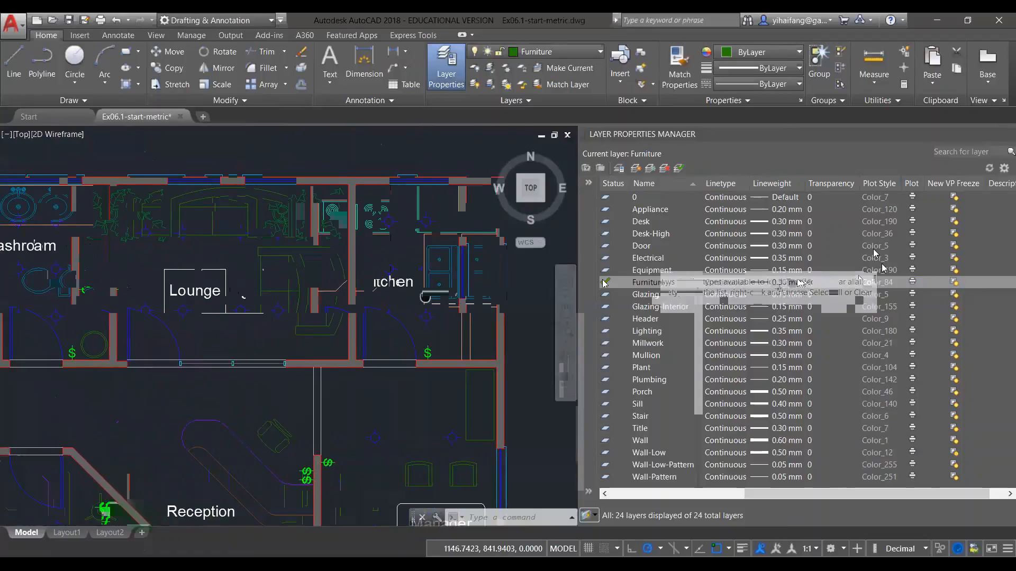
pyautogui.scroll(5, 368, 276)
pyautogui.moveTo(439, 324); pyautogui.dragTo(349, 380, button='middle')
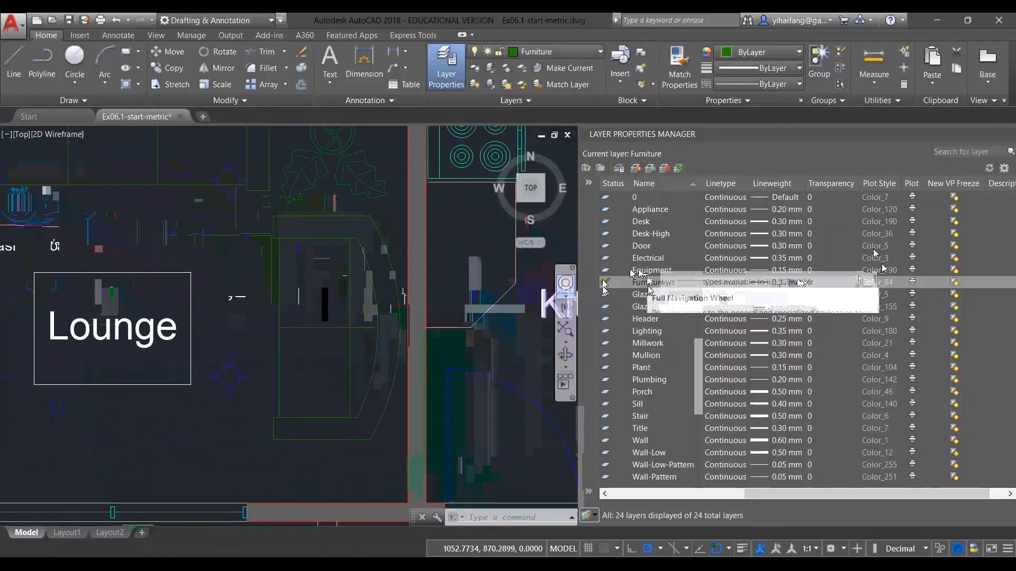
pyautogui.moveTo(748, 495); pyautogui.dragTo(672, 497)
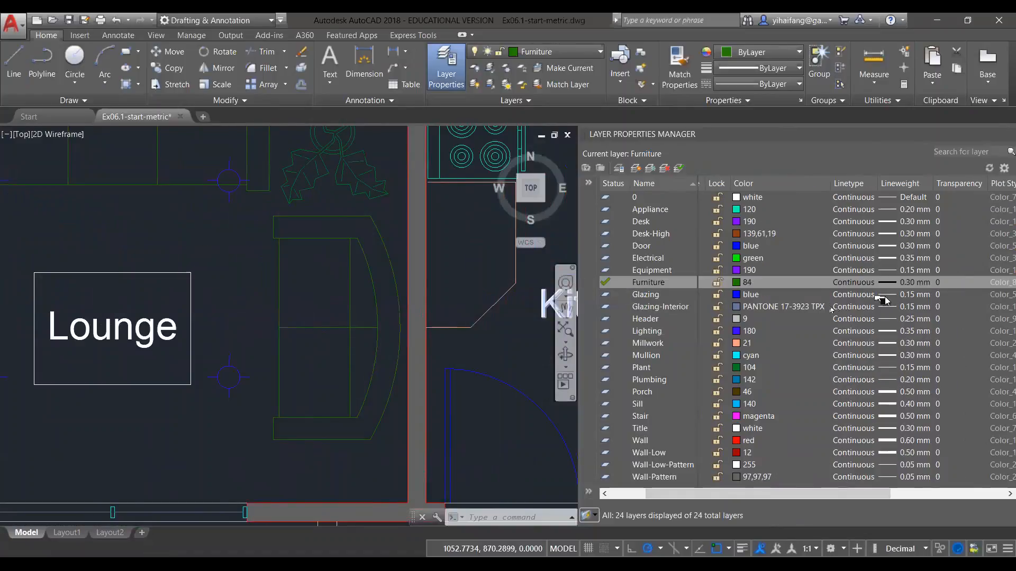
pyautogui.click(854, 283)
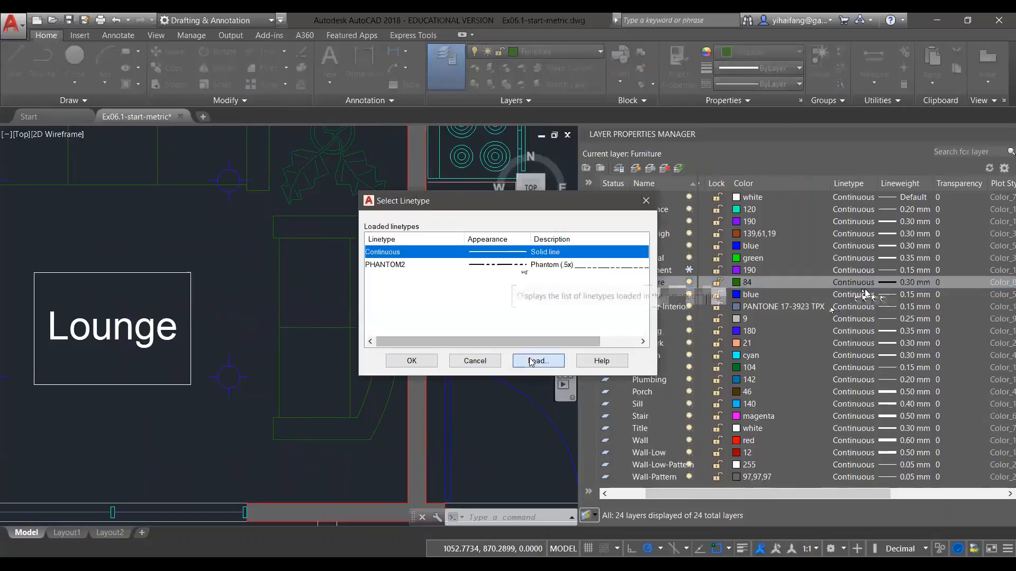
pyautogui.click(538, 361)
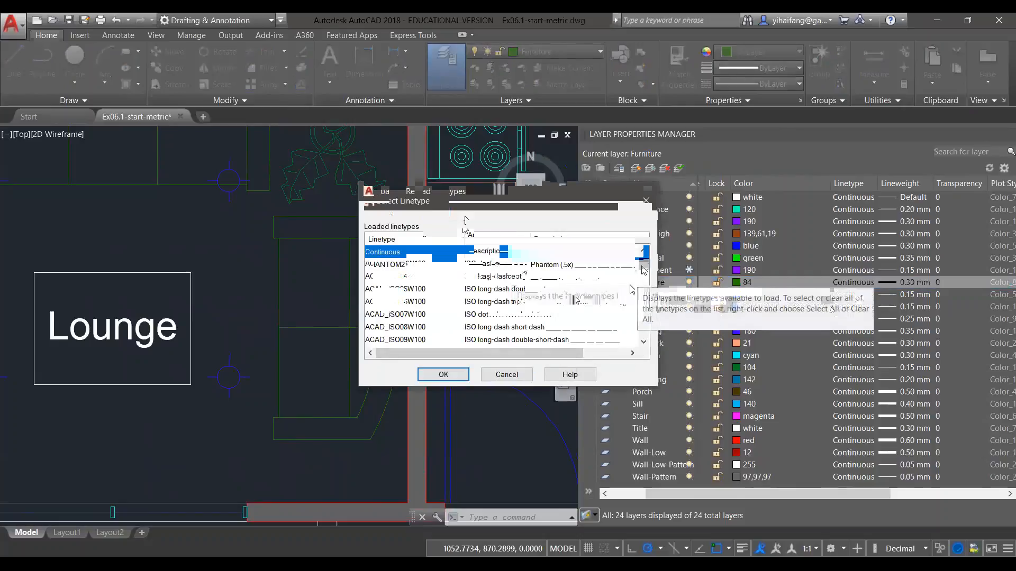
pyautogui.scroll(-4, 645, 272)
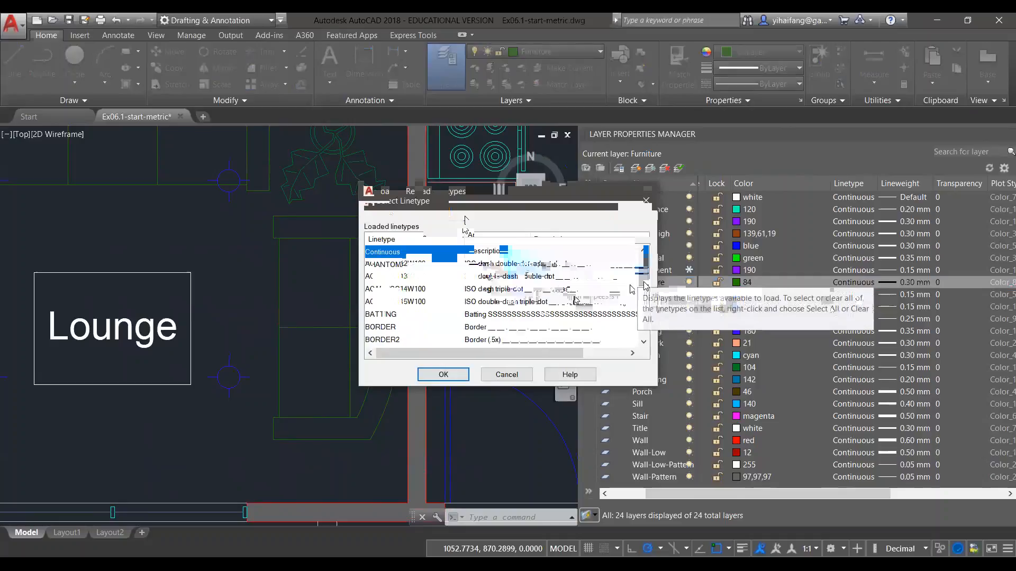
pyautogui.scroll(3, 647, 275)
pyautogui.scroll(1, 631, 290)
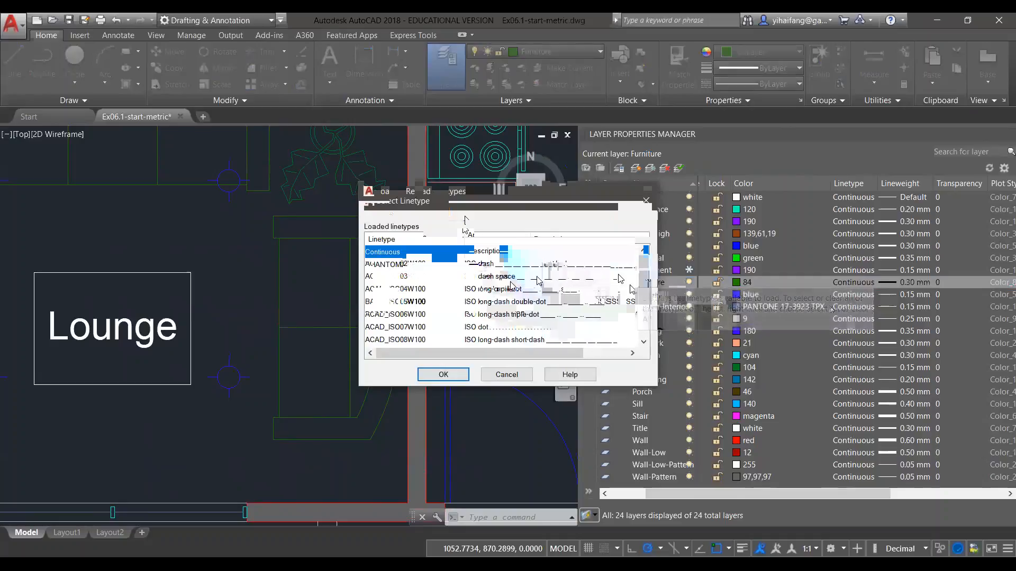
pyautogui.click(442, 375)
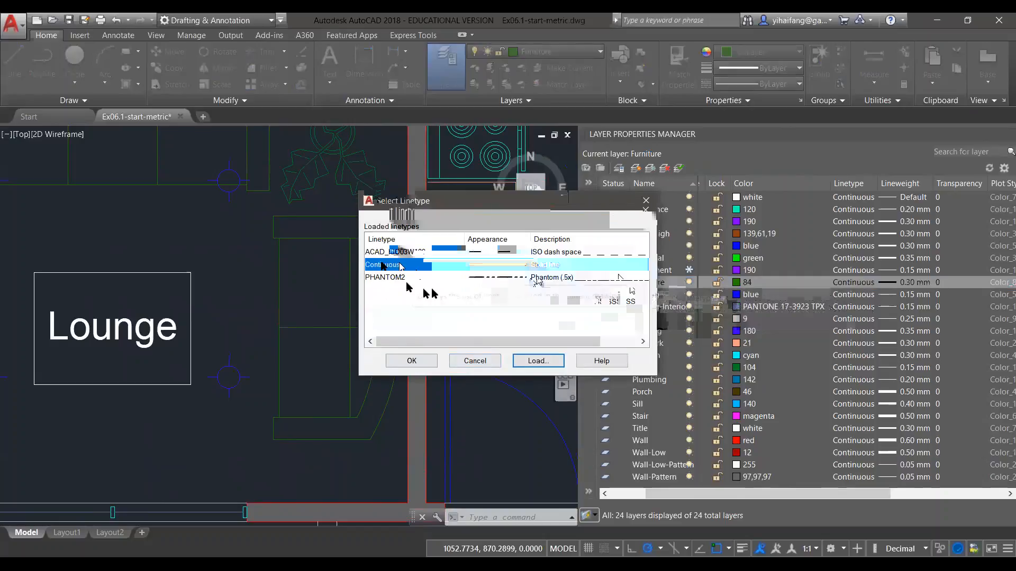
# Set the Furniture layer's linetype to ACAD_ISO03W100, and inspect the Lounge sofa beside the Kitchen wall
pyautogui.click(392, 252)
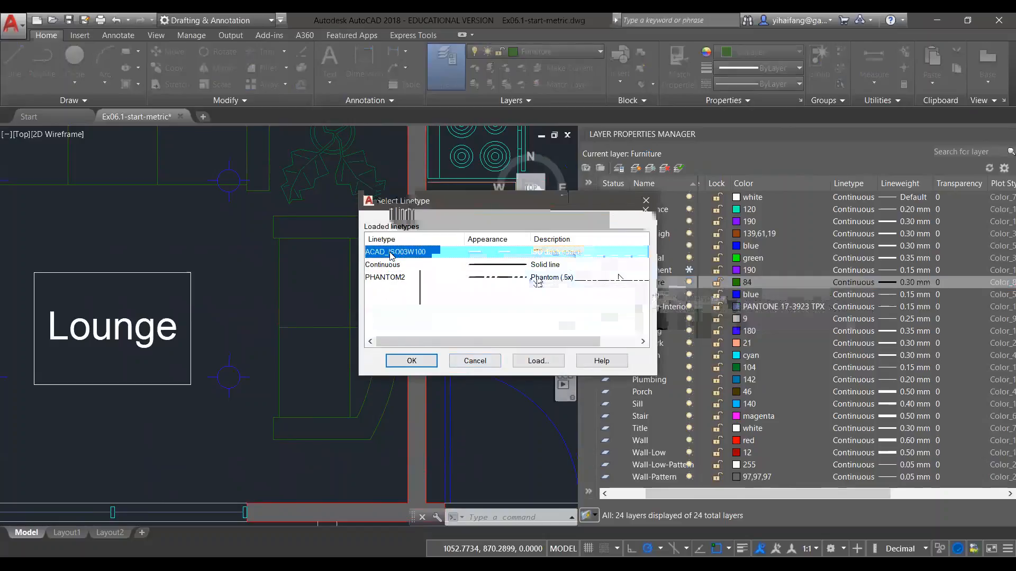
pyautogui.click(424, 364)
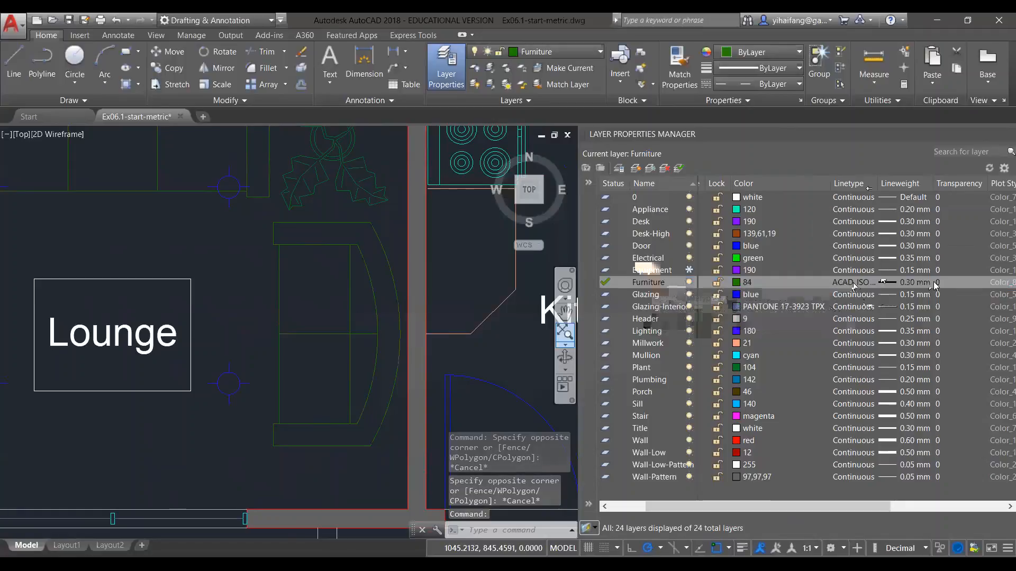
pyautogui.moveTo(829, 183); pyautogui.dragTo(905, 183)
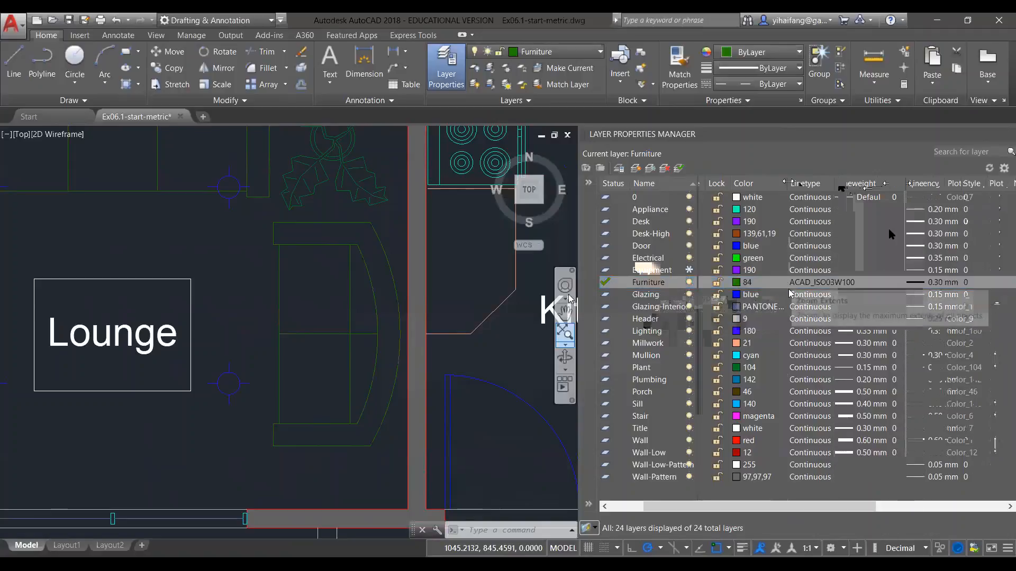
pyautogui.scroll(6, 345, 307)
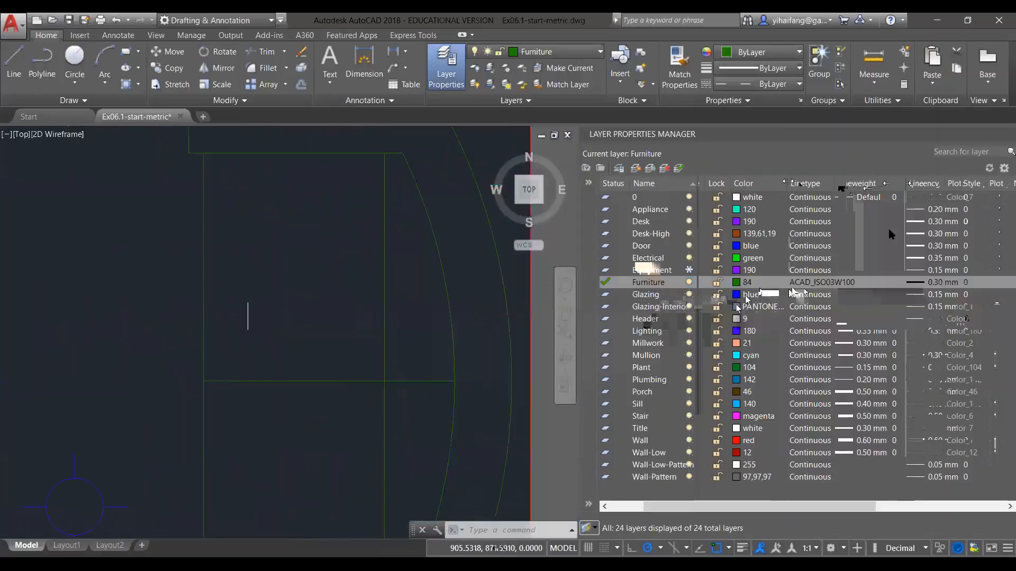
pyautogui.scroll(-8, 401, 390)
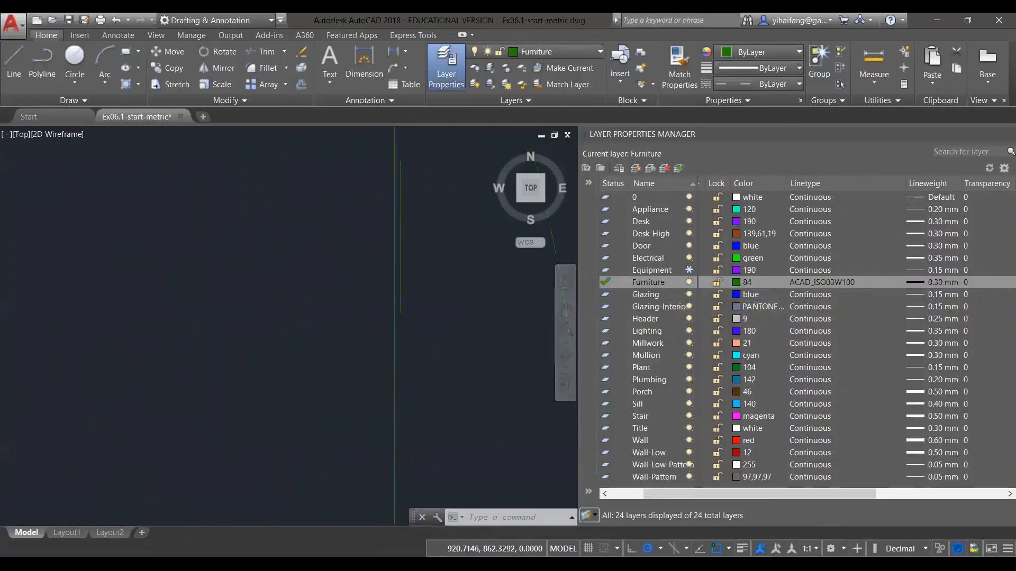
pyautogui.scroll(5, 414, 369)
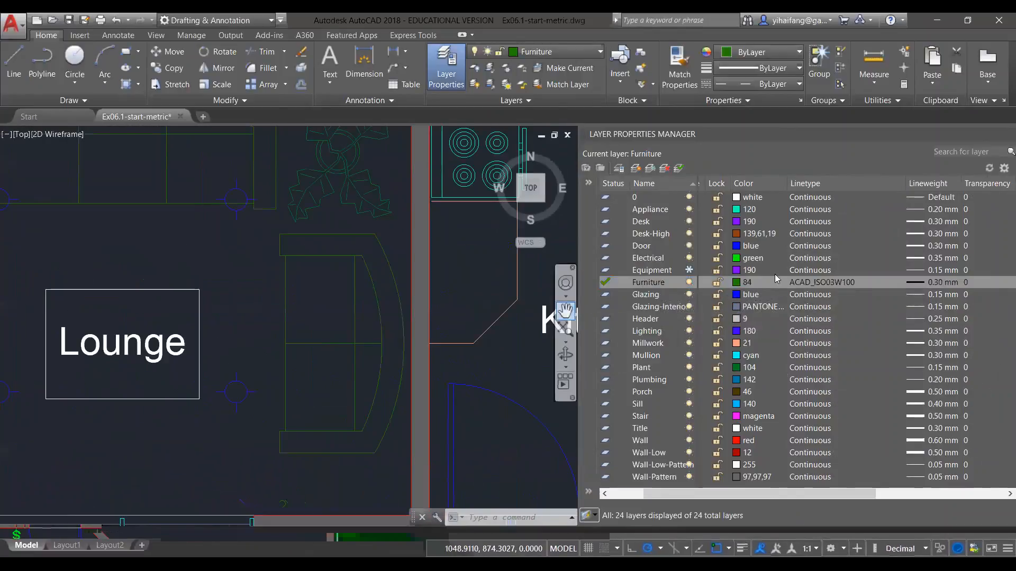
pyautogui.press('Escape')
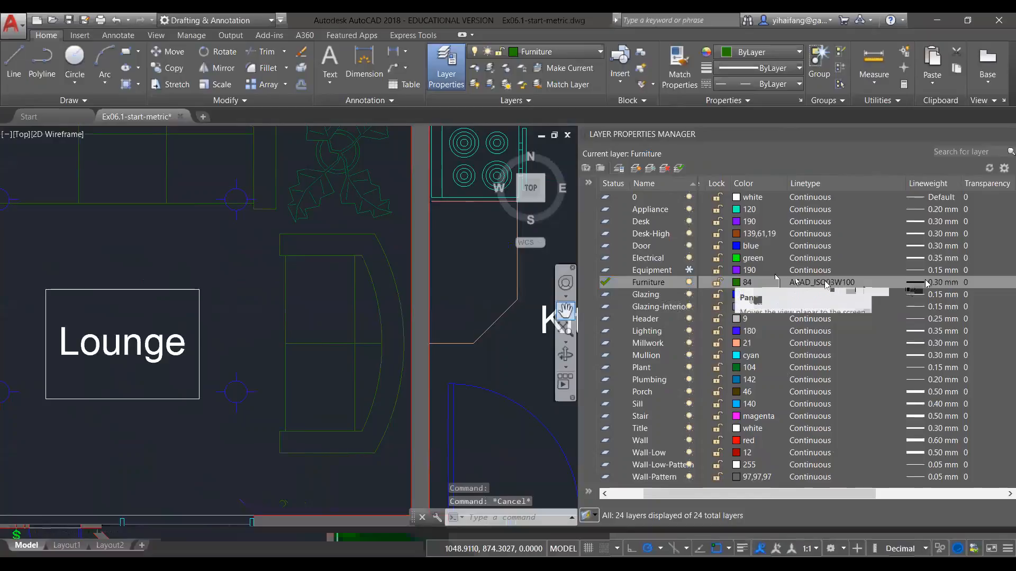
pyautogui.click(827, 283)
pyautogui.press('Escape')
pyautogui.click(827, 283)
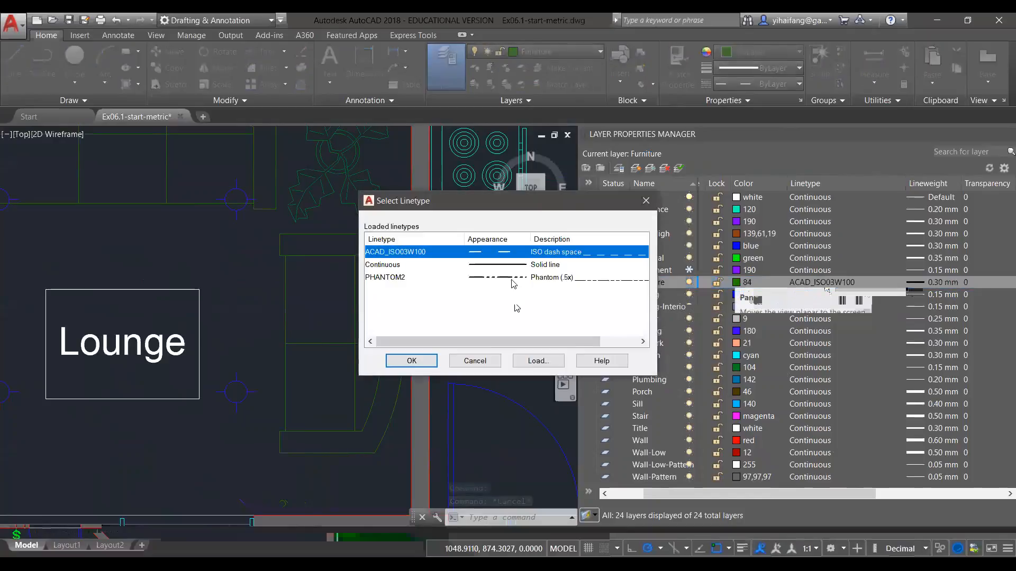
pyautogui.click(474, 360)
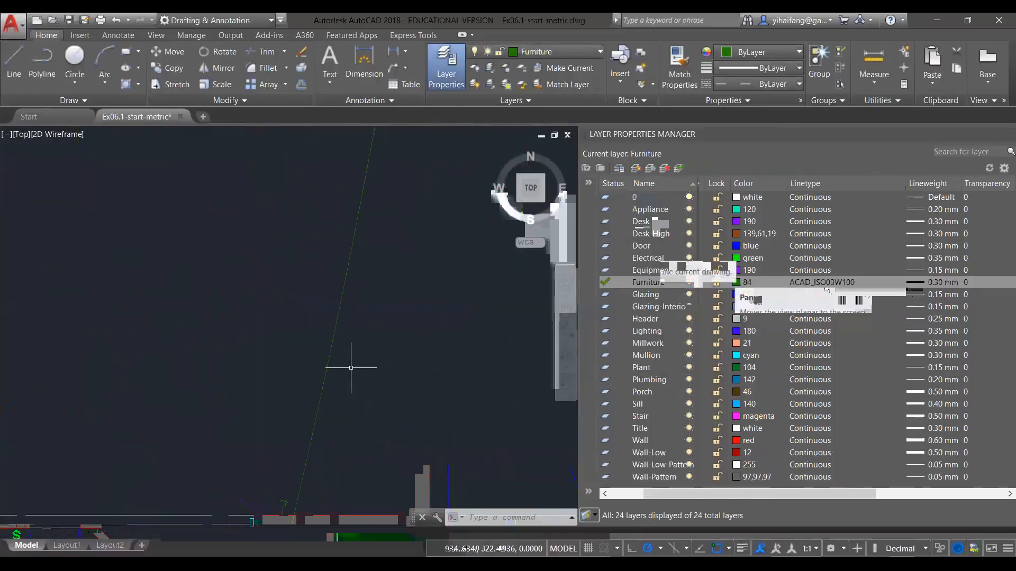
# Set the Furniture layer's linetype to PHANTOM2
pyautogui.moveTo(351, 359); pyautogui.dragTo(332, 348, button='middle')
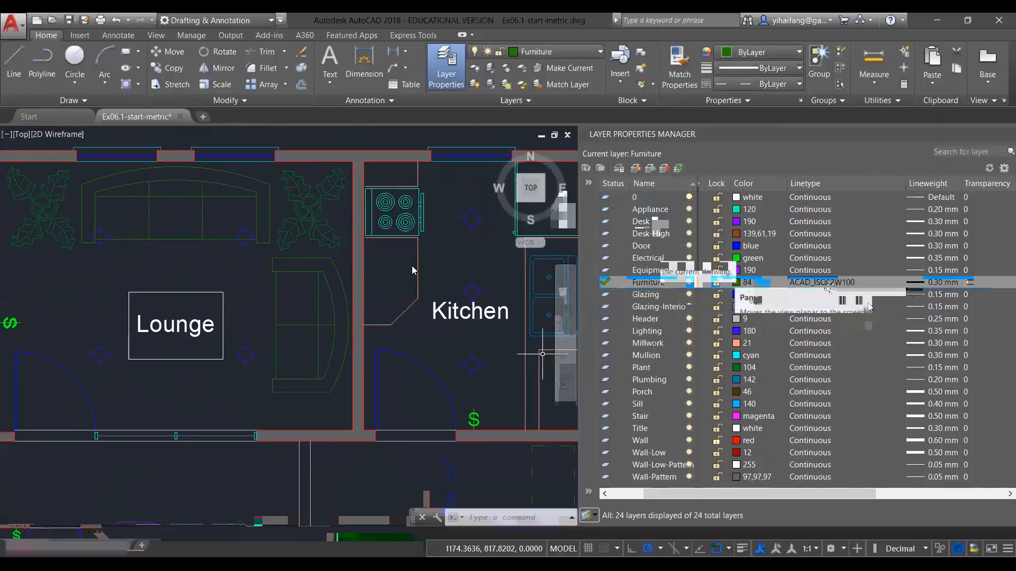
pyautogui.click(821, 282)
pyautogui.click(413, 340)
pyautogui.click(413, 360)
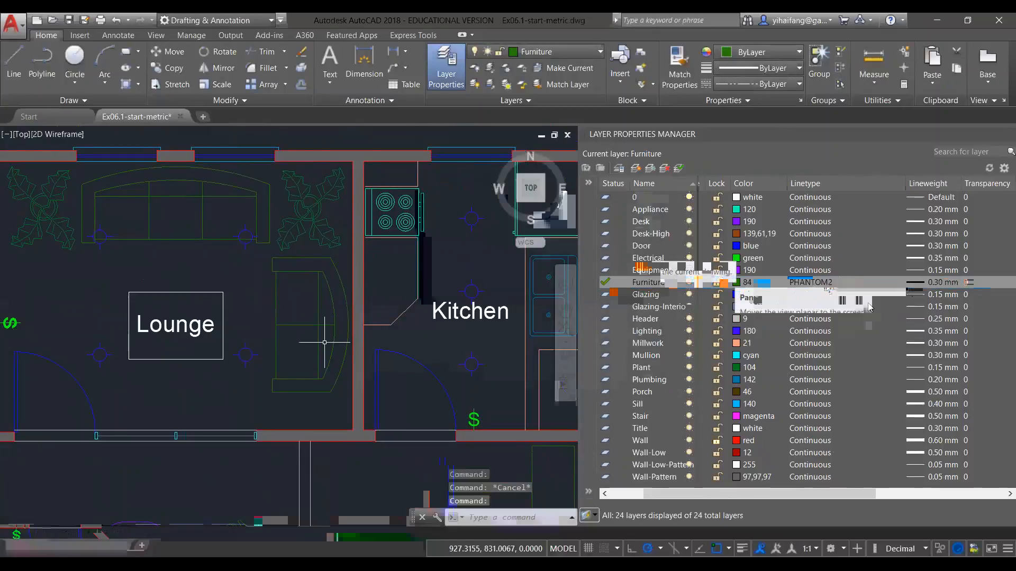
# Select the Lounge sofa beside the Kitchen wall to check its lines against the Furniture layer's properties, and clear the selection
pyautogui.scroll(6, 338, 402)
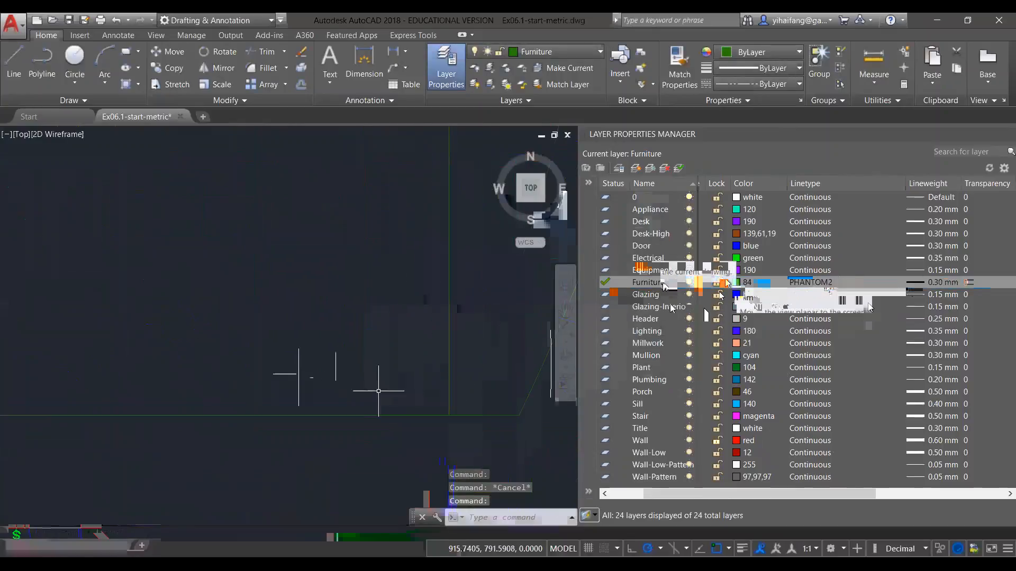
pyautogui.scroll(-5, 449, 408)
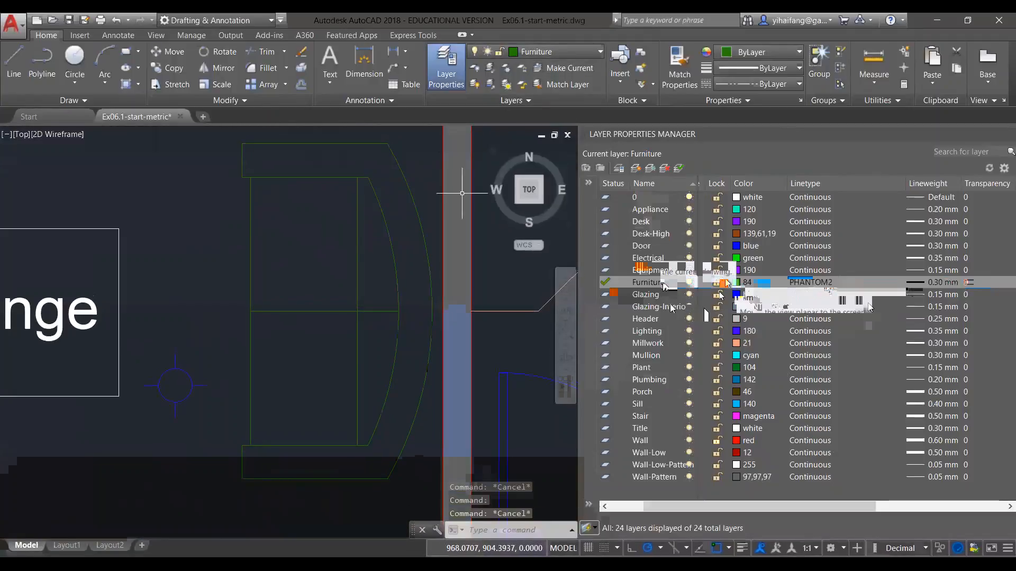
pyautogui.click(358, 244)
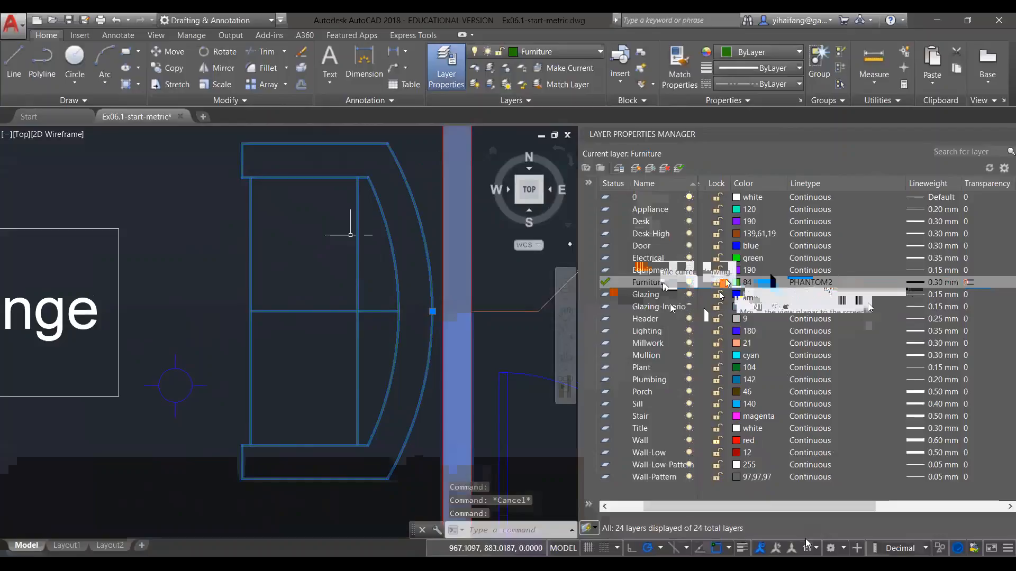
pyautogui.moveTo(798, 510); pyautogui.dragTo(773, 490)
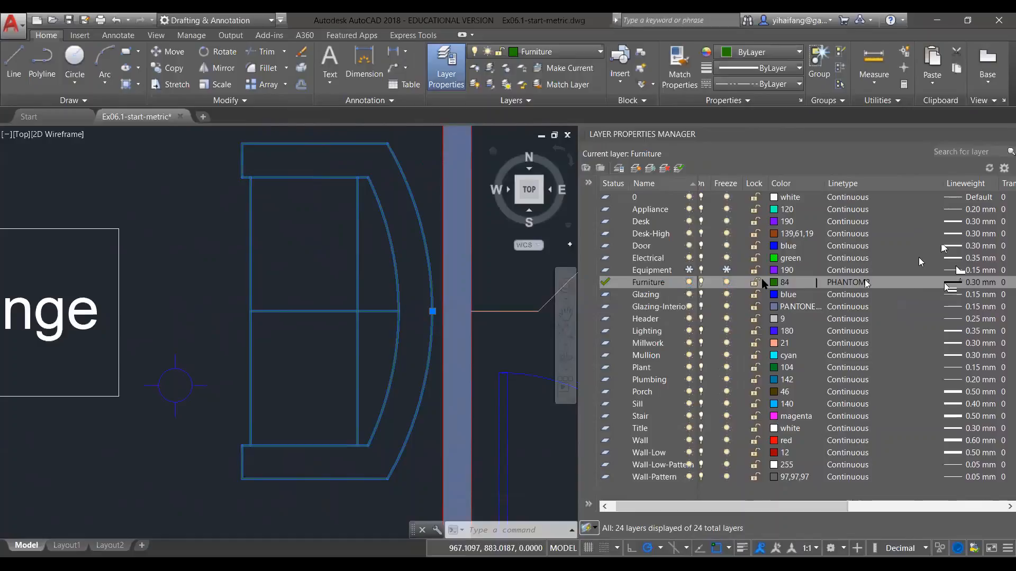
pyautogui.scroll(-3, 441, 336)
pyautogui.moveTo(507, 385); pyautogui.dragTo(475, 263, button='middle')
pyautogui.press('Escape')
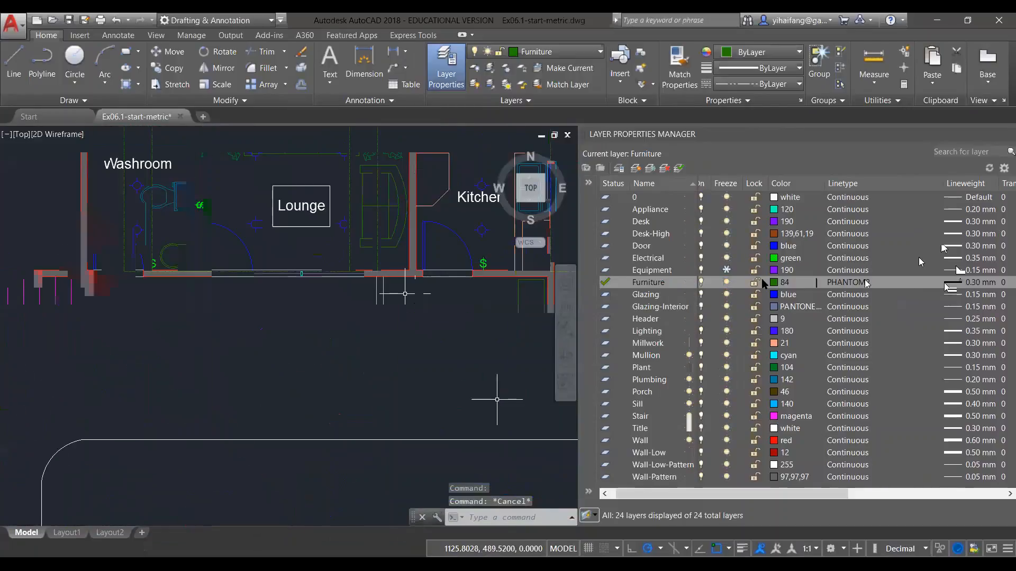
# Make the layer of the Lounge sofa beside the Kitchen wall the current layer, and clear the selection
pyautogui.scroll(-5, 398, 296)
pyautogui.scroll(3, 328, 204)
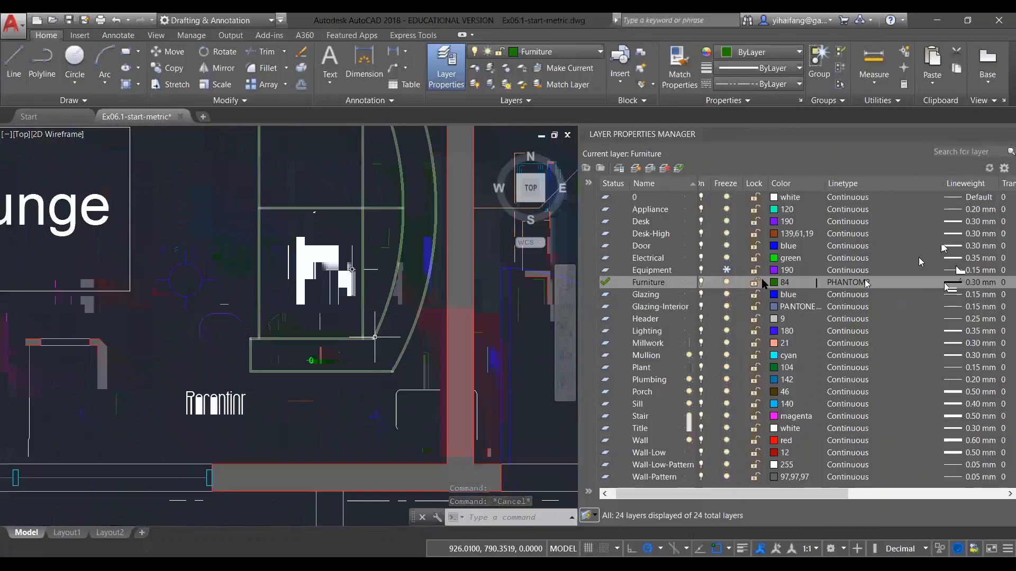
pyautogui.click(374, 337)
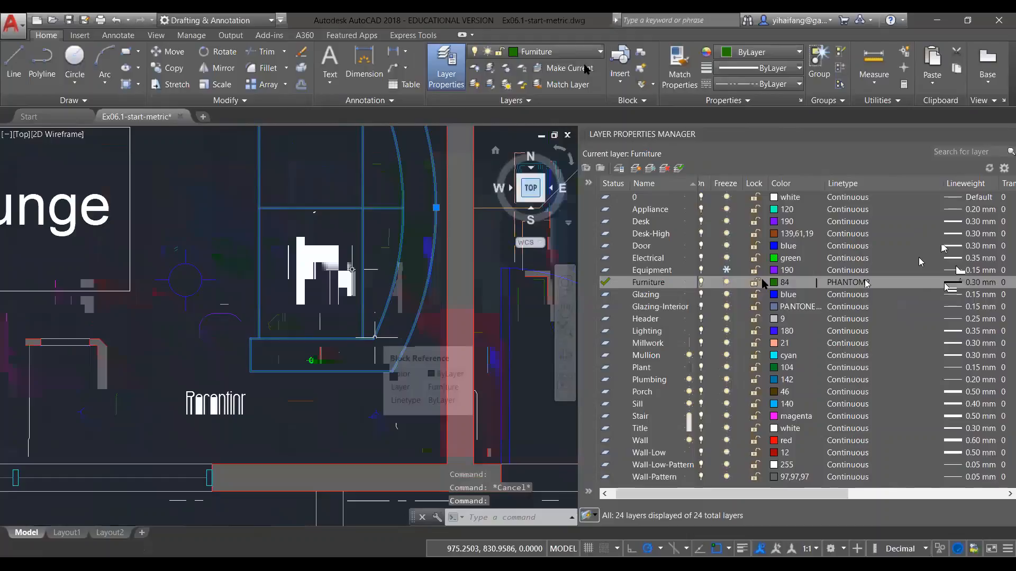
pyautogui.click(566, 68)
pyautogui.press('Escape')
pyautogui.scroll(-5, 287, 260)
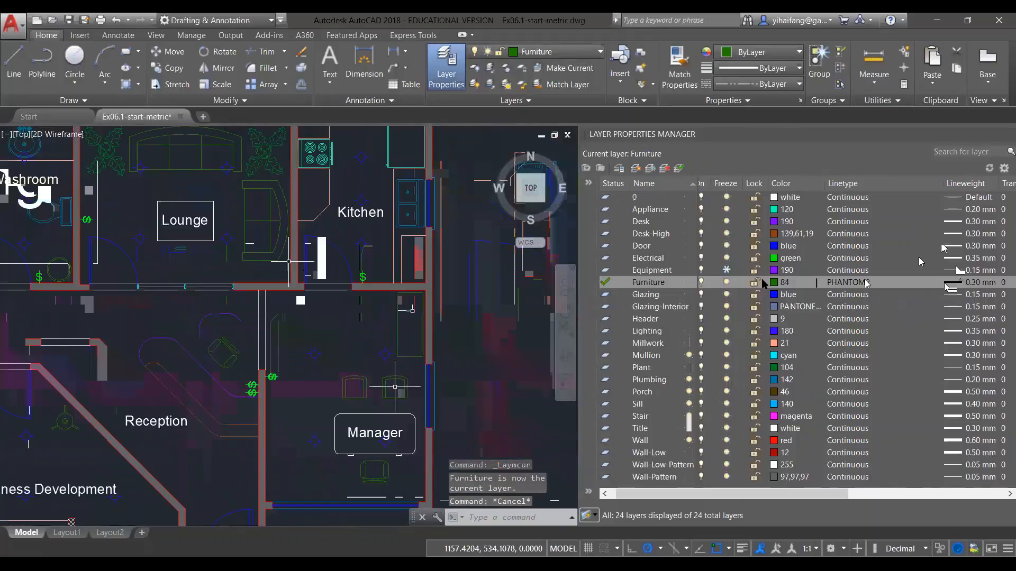
pyautogui.moveTo(228, 368); pyautogui.dragTo(277, 295, button='middle')
pyautogui.scroll(4, 278, 281)
pyautogui.scroll(-2, 279, 274)
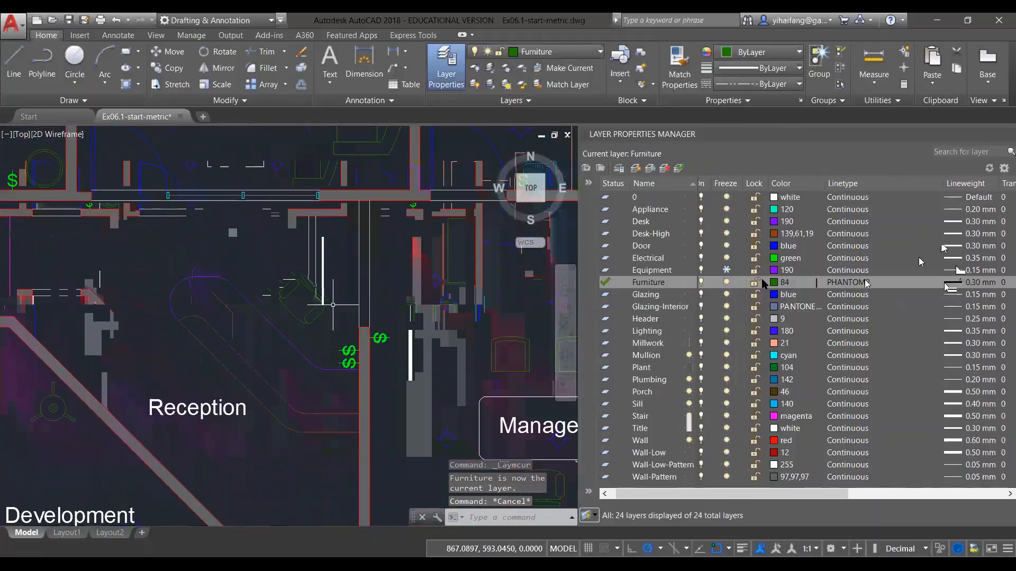
pyautogui.scroll(6, 341, 306)
pyautogui.scroll(-3, 341, 305)
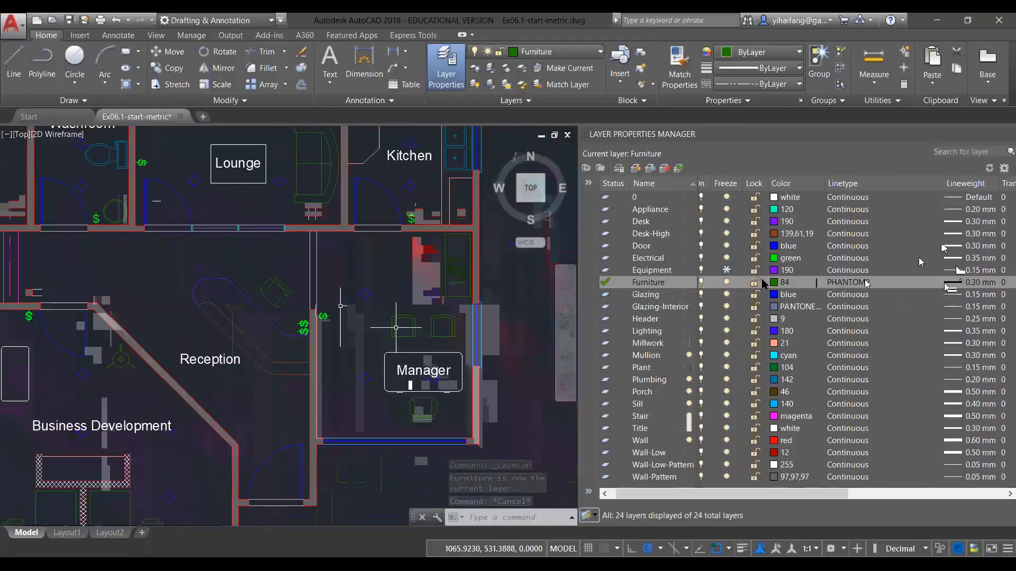
# Select the desk chair at the Manager desk to check its lines, and clear the selection
pyautogui.scroll(5, 407, 370)
pyautogui.scroll(-3, 416, 326)
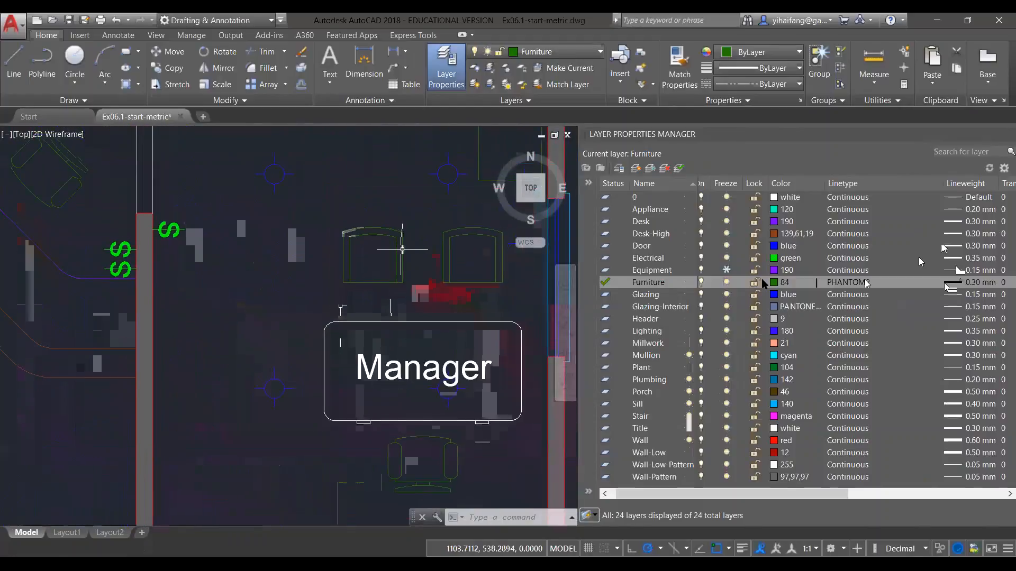
pyautogui.click(423, 455)
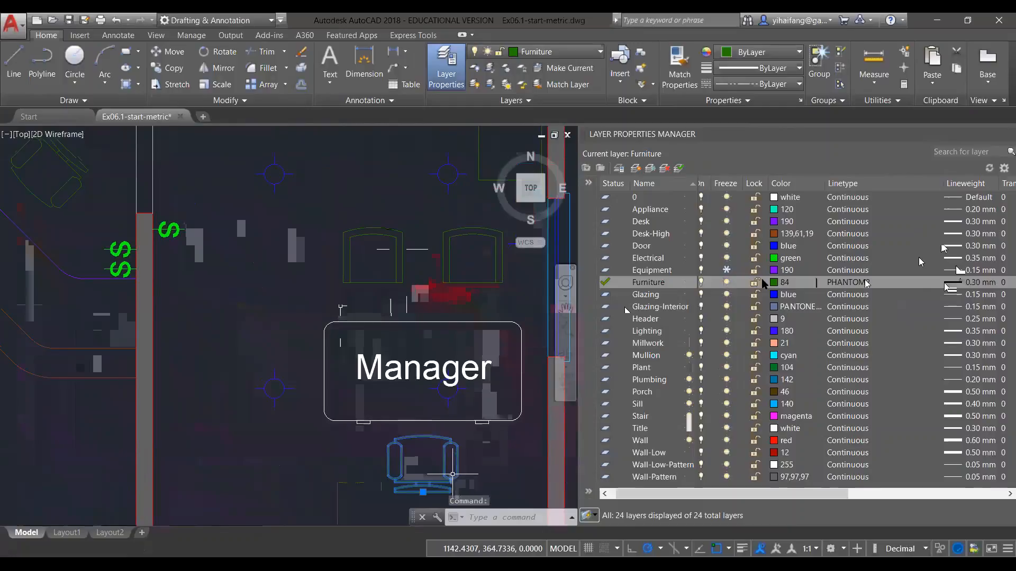
pyautogui.press('Escape')
pyautogui.moveTo(478, 459)
pyautogui.mouseDown(button='middle')
pyautogui.moveTo(408, 433)
pyautogui.moveTo(417, 422)
pyautogui.mouseUp(button='middle')
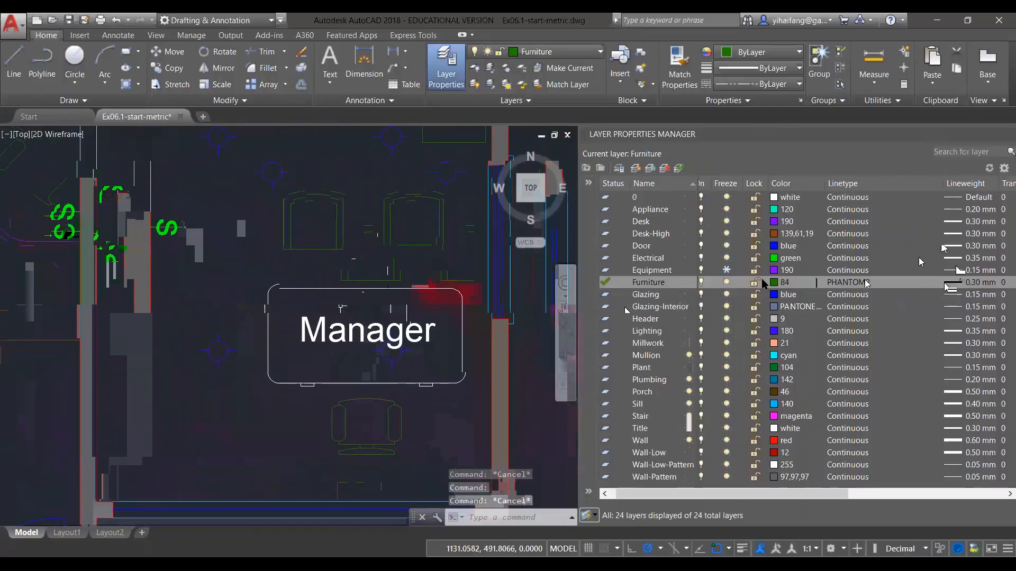
# Browse the gallery of insertable blocks with the Manager's desk chair selected, and leave without inserting any
pyautogui.click(389, 439)
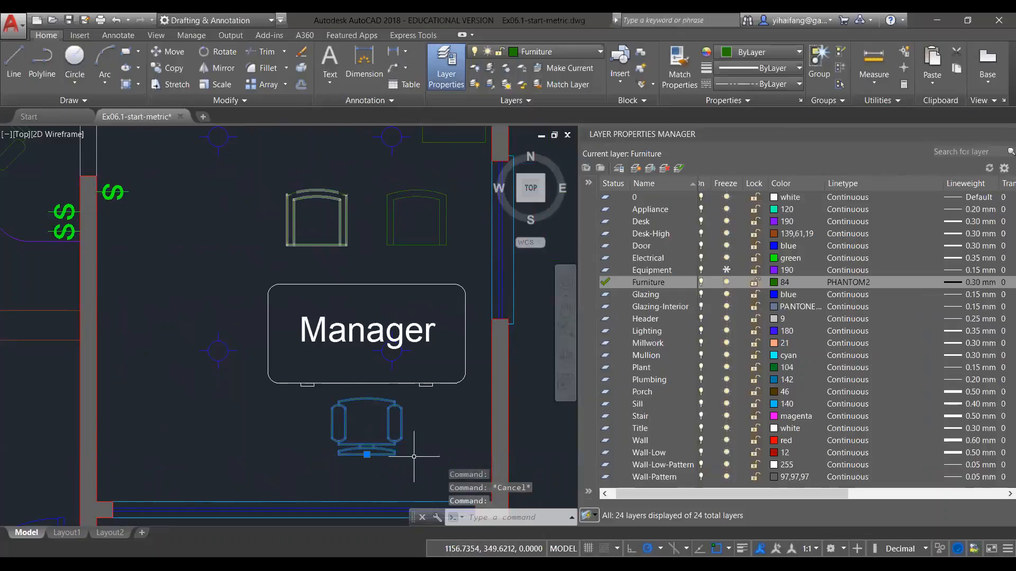
pyautogui.moveTo(414, 456); pyautogui.dragTo(397, 459, button='middle')
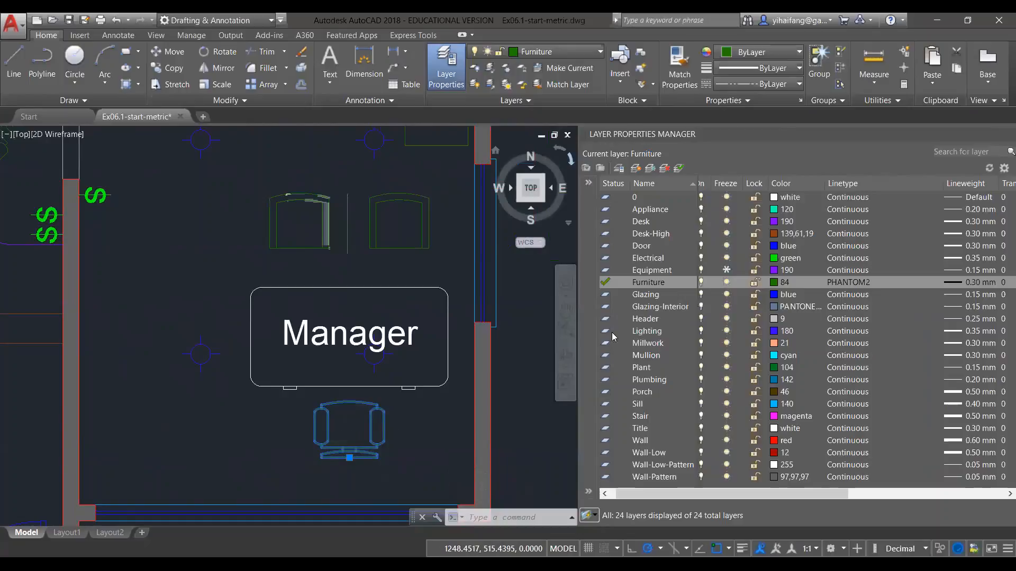
pyautogui.click(644, 101)
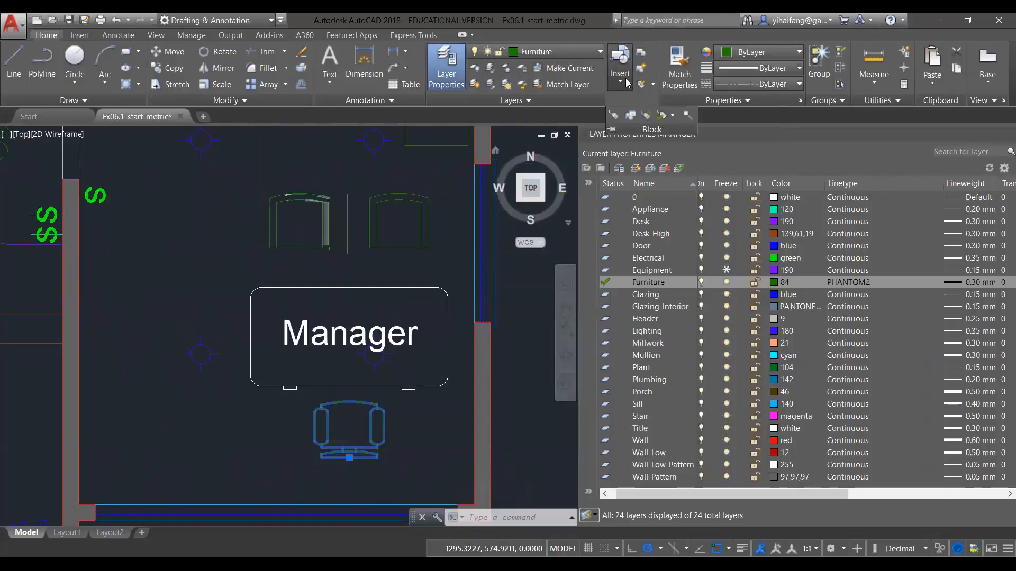
pyautogui.click(626, 83)
pyautogui.scroll(-1, 715, 144)
pyautogui.scroll(-1, 670, 136)
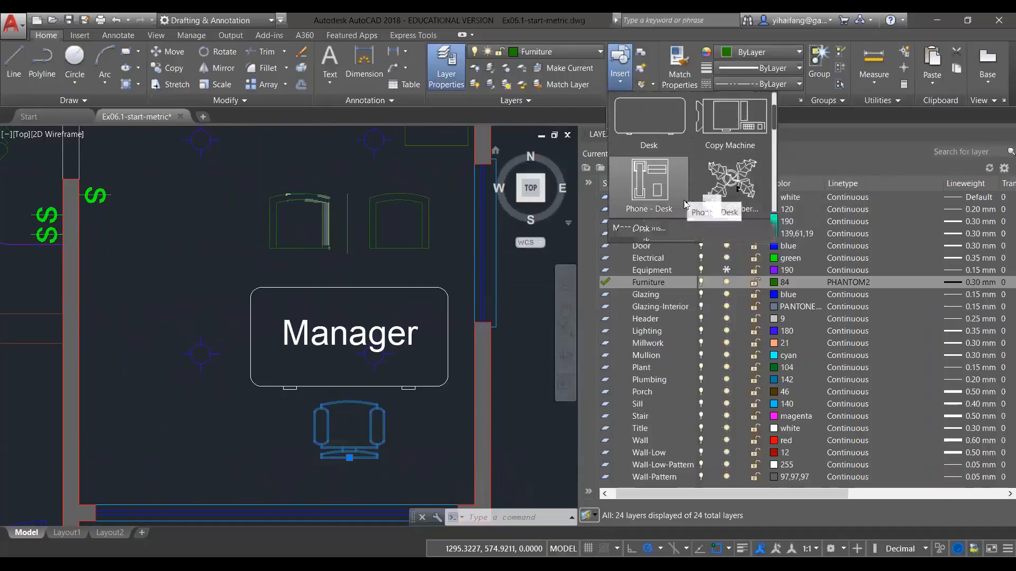
pyautogui.click(350, 422)
pyautogui.press('Escape')
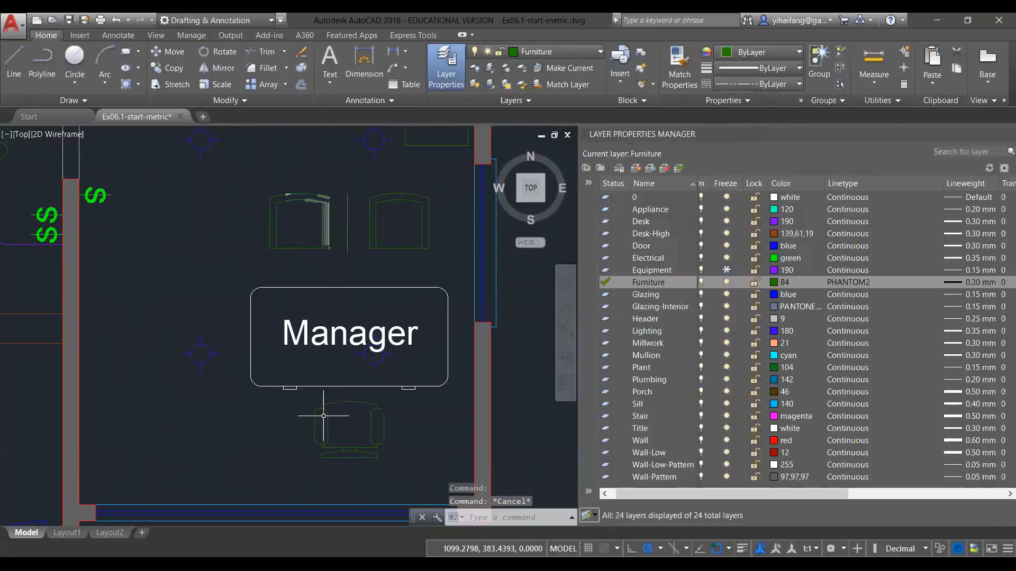
# Inspect the Manager's desk chair's object properties and color options, and close them without changes
pyautogui.click(323, 415)
pyautogui.rightClick(327, 414)
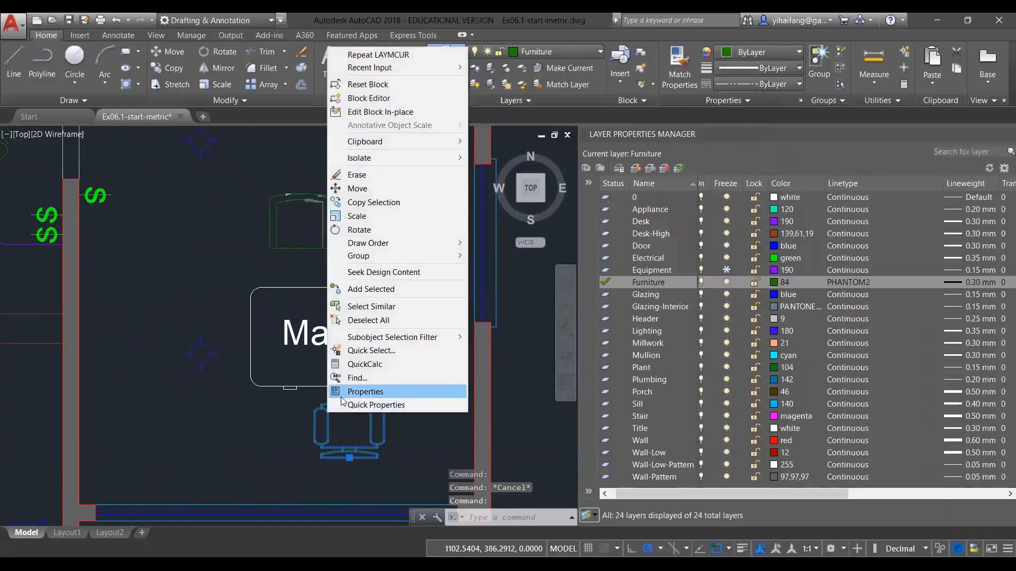
pyautogui.click(349, 392)
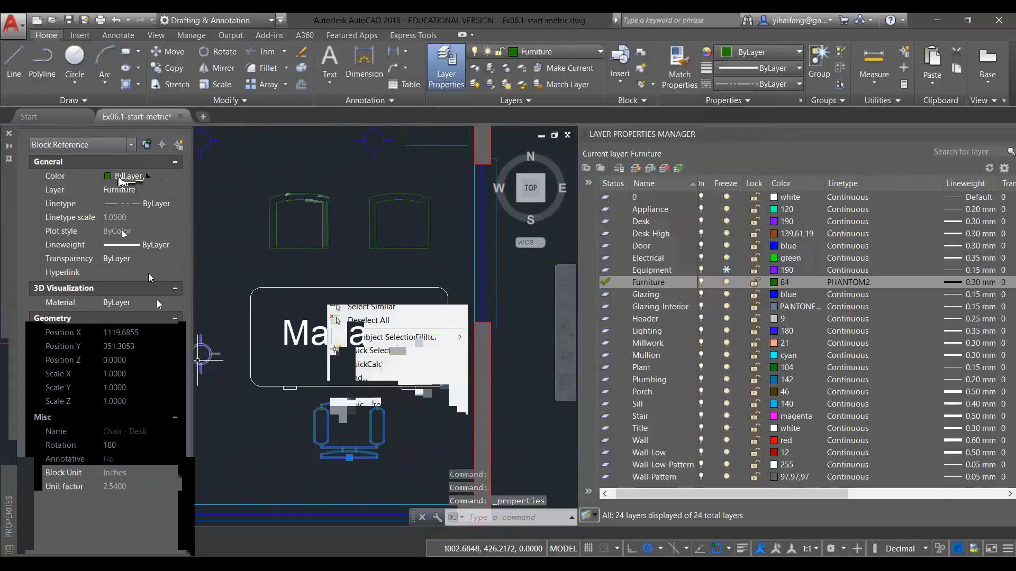
pyautogui.click(176, 176)
pyautogui.click(177, 176)
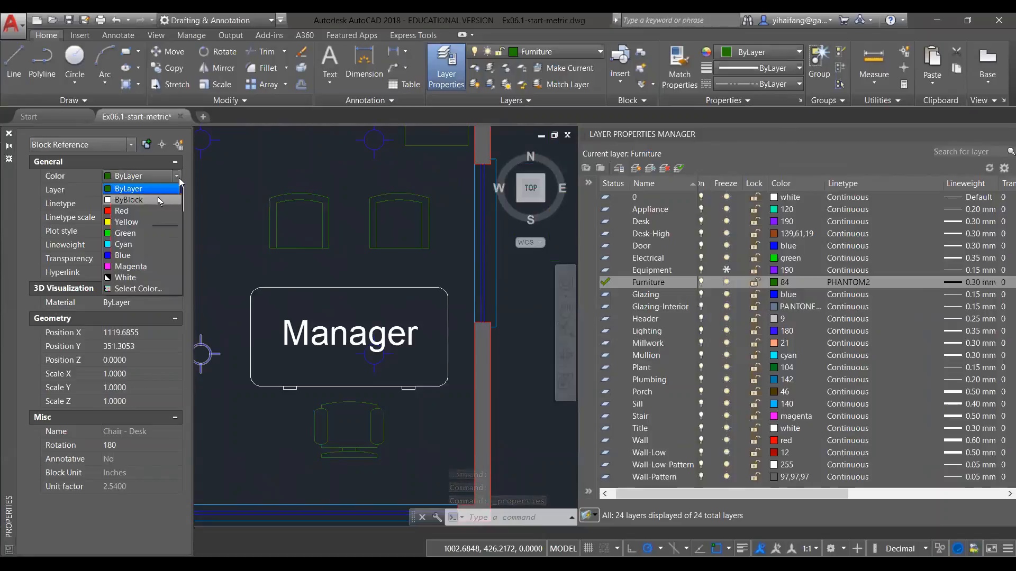
pyautogui.click(135, 160)
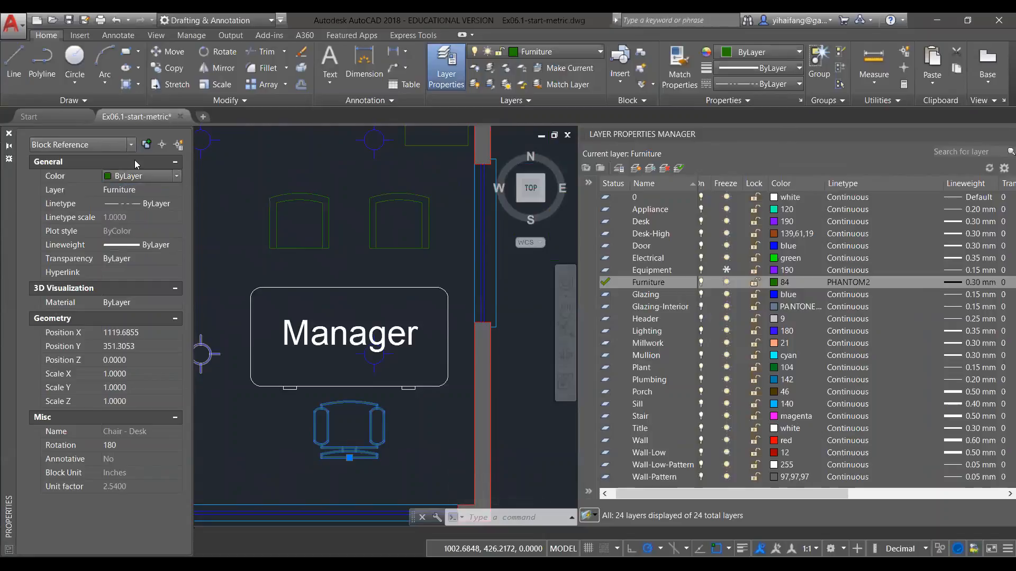
pyautogui.click(10, 137)
pyautogui.press('Escape')
# Select a guest chair across from the Manager desk to check its line pattern up close, and clear the selection
pyautogui.scroll(5, 268, 294)
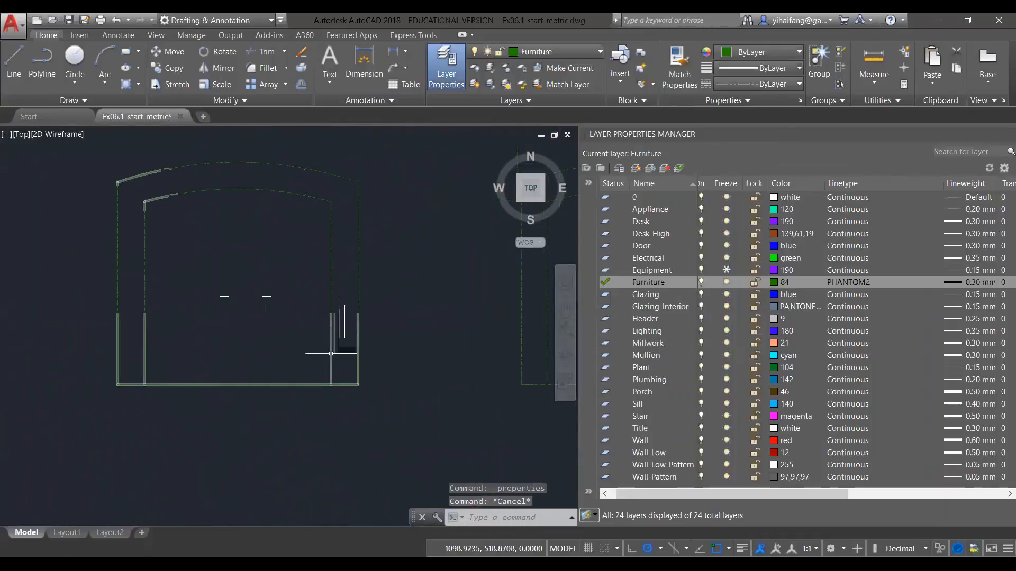
pyautogui.scroll(4, 351, 272)
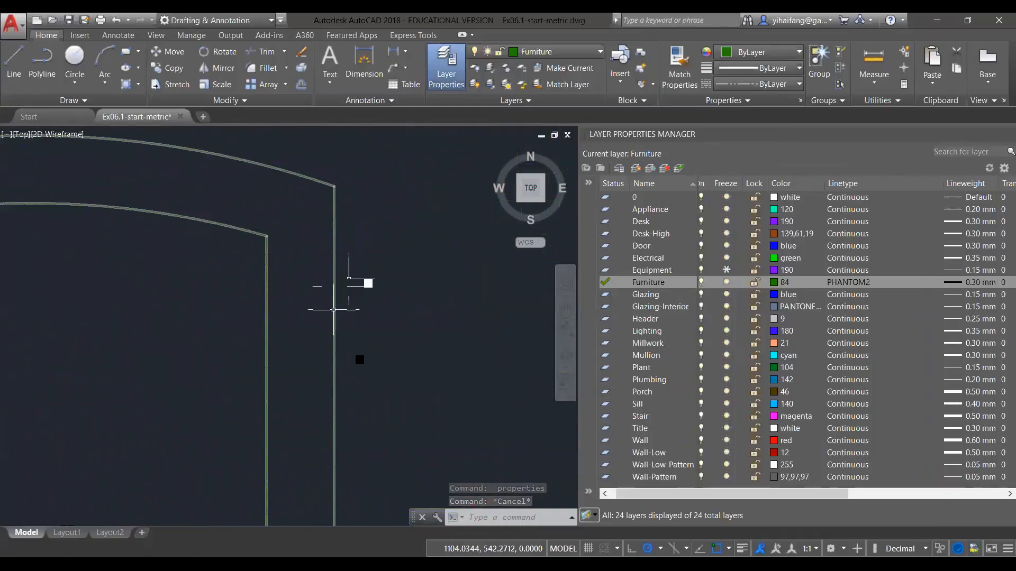
pyautogui.click(333, 310)
pyautogui.press('Escape')
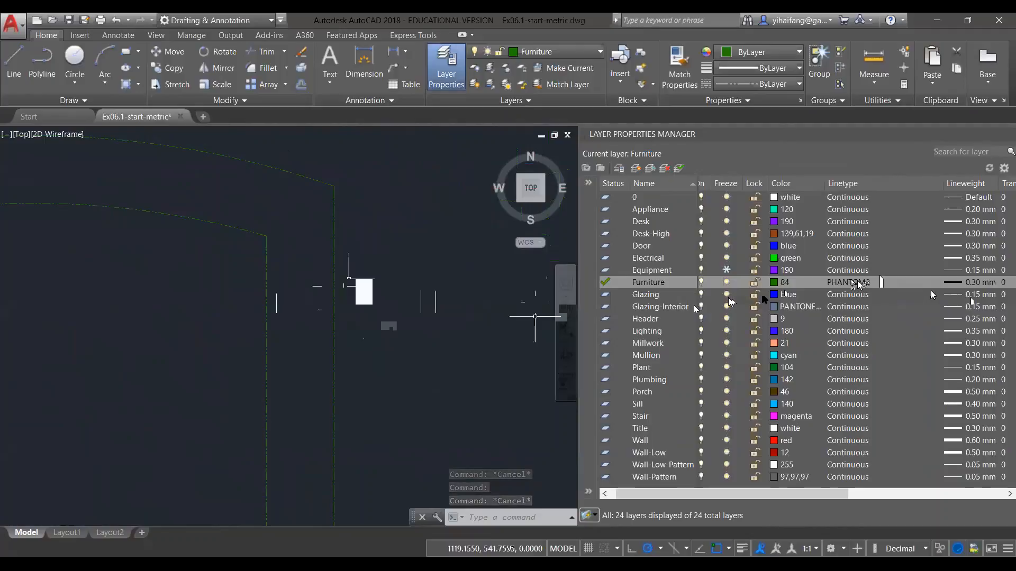
# Set the Furniture layer's lineweight to 0.50 mm
pyautogui.moveTo(755, 495); pyautogui.dragTo(831, 494)
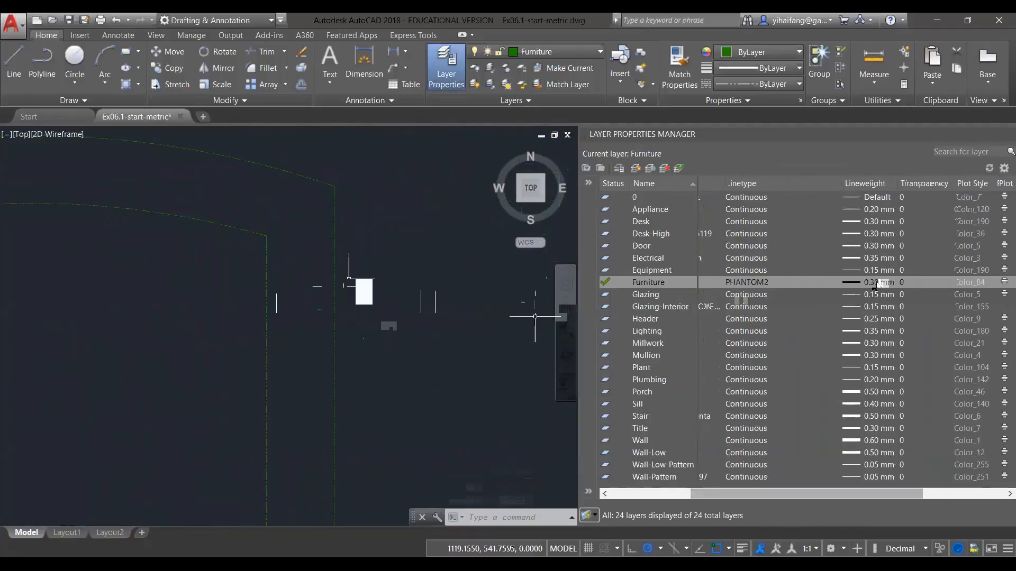
pyautogui.click(856, 283)
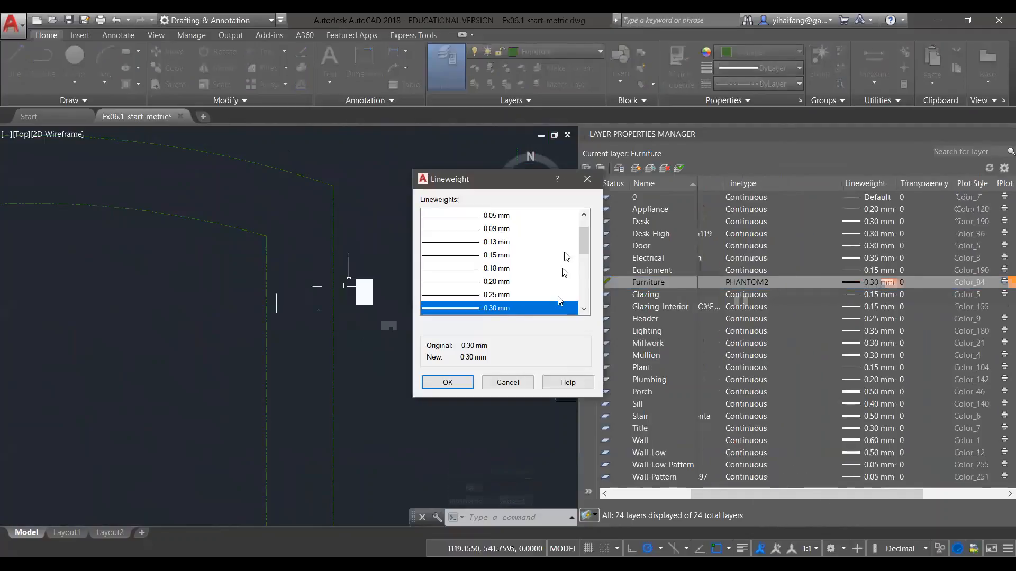
pyautogui.moveTo(584, 233); pyautogui.dragTo(581, 260)
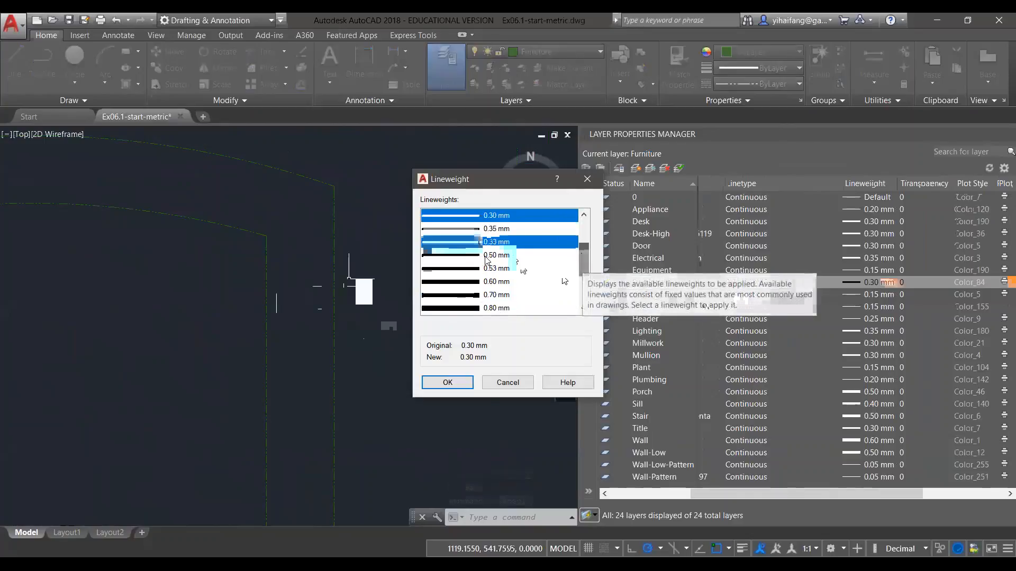
pyautogui.click(485, 257)
pyautogui.click(447, 383)
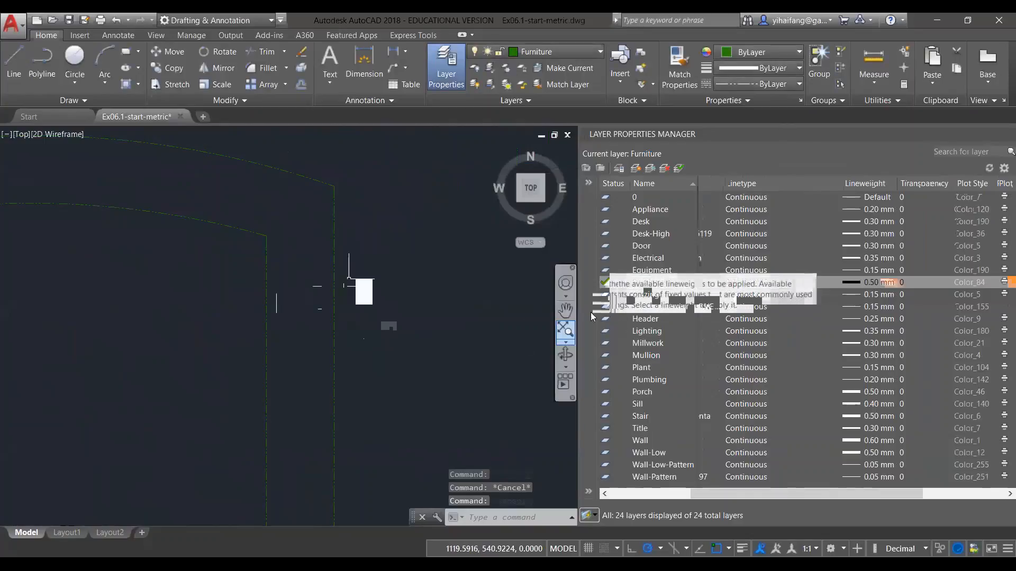
# Show lineweights in the drawing to check the thickness of the guest chair's lines, and hide them again
pyautogui.scroll(-3, 344, 363)
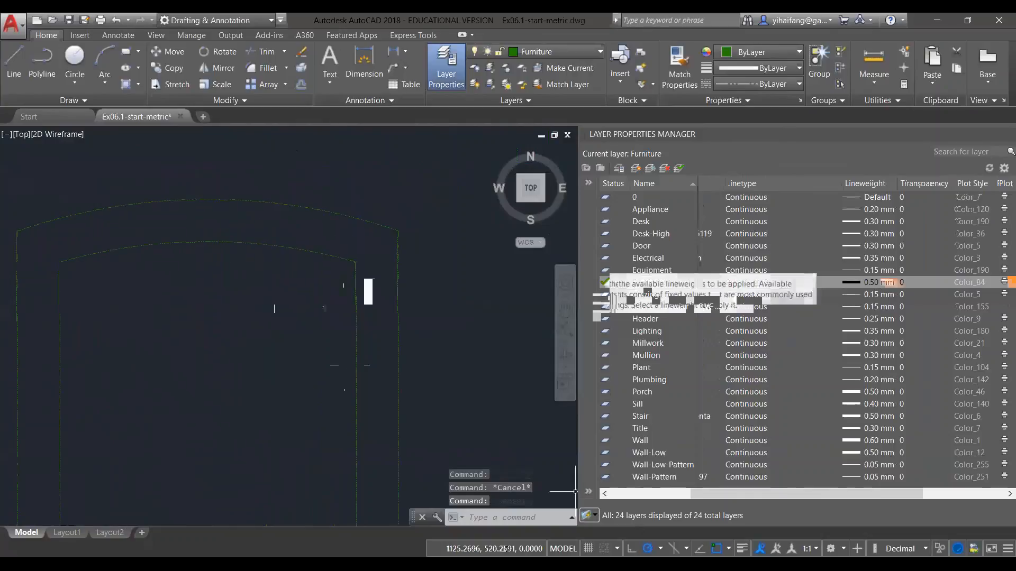
pyautogui.click(742, 549)
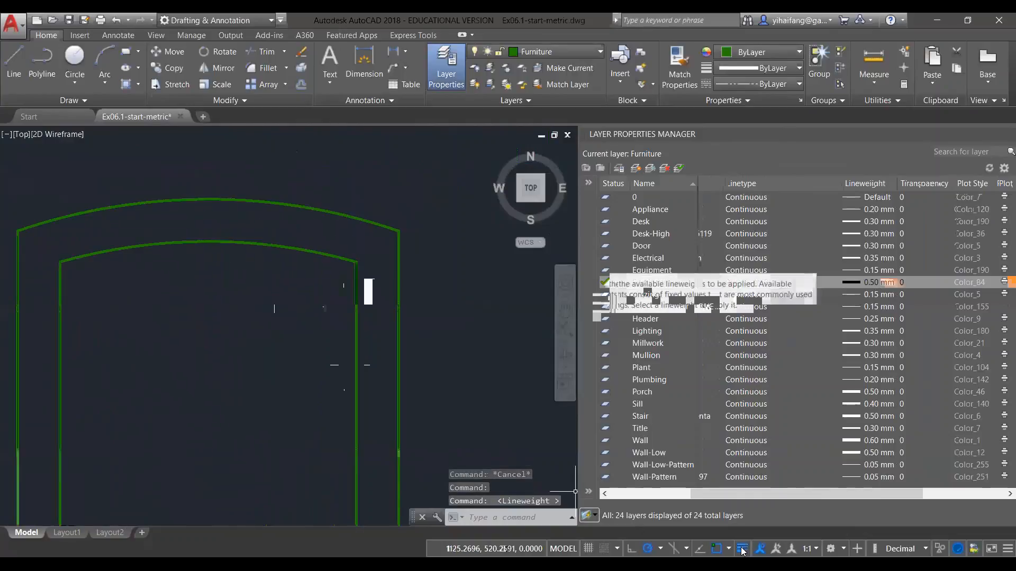
pyautogui.click(742, 549)
# Turn on the lineweight display for the entire floor plan
pyautogui.moveTo(411, 384); pyautogui.dragTo(422, 354, button='middle')
pyautogui.scroll(-2, 422, 354)
pyautogui.moveTo(463, 397); pyautogui.dragTo(432, 392, button='middle')
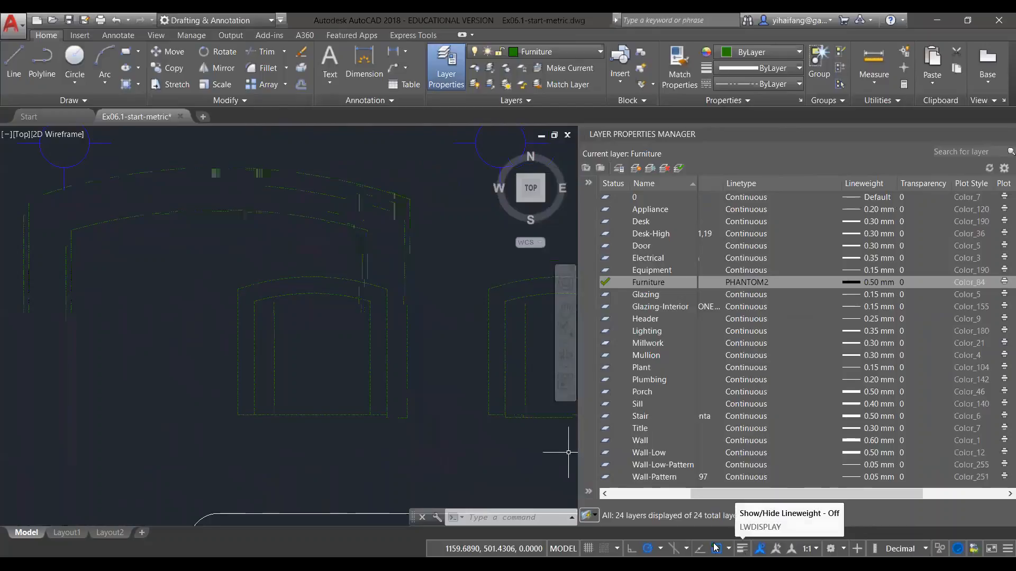
pyautogui.moveTo(442, 367); pyautogui.dragTo(359, 358, button='middle')
pyautogui.moveTo(420, 344); pyautogui.dragTo(376, 347, button='middle')
pyautogui.scroll(-1, 366, 393)
pyautogui.scroll(-4, 305, 326)
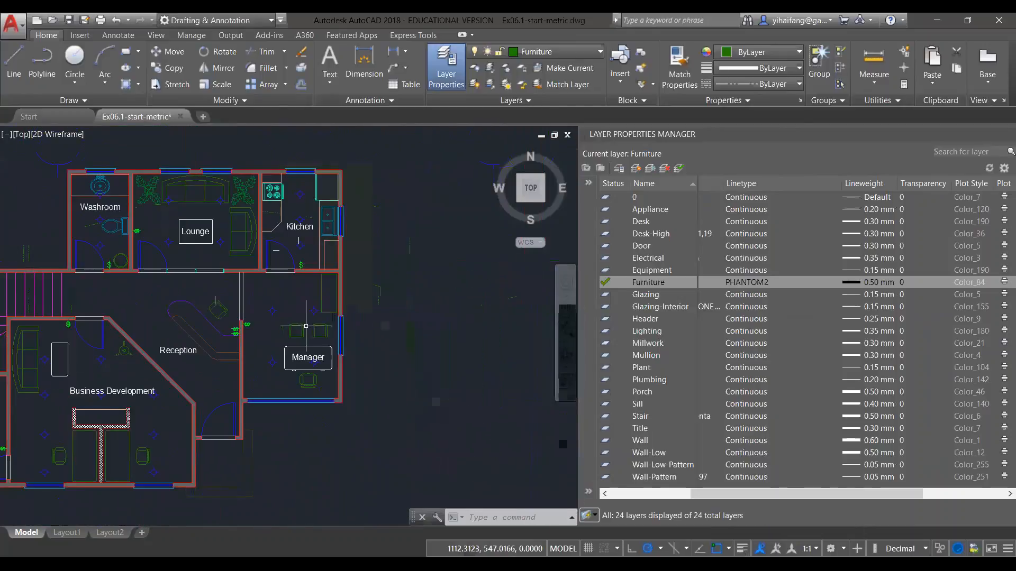
pyautogui.moveTo(312, 339); pyautogui.dragTo(358, 350, button='middle')
pyautogui.moveTo(259, 373); pyautogui.dragTo(311, 368, button='middle')
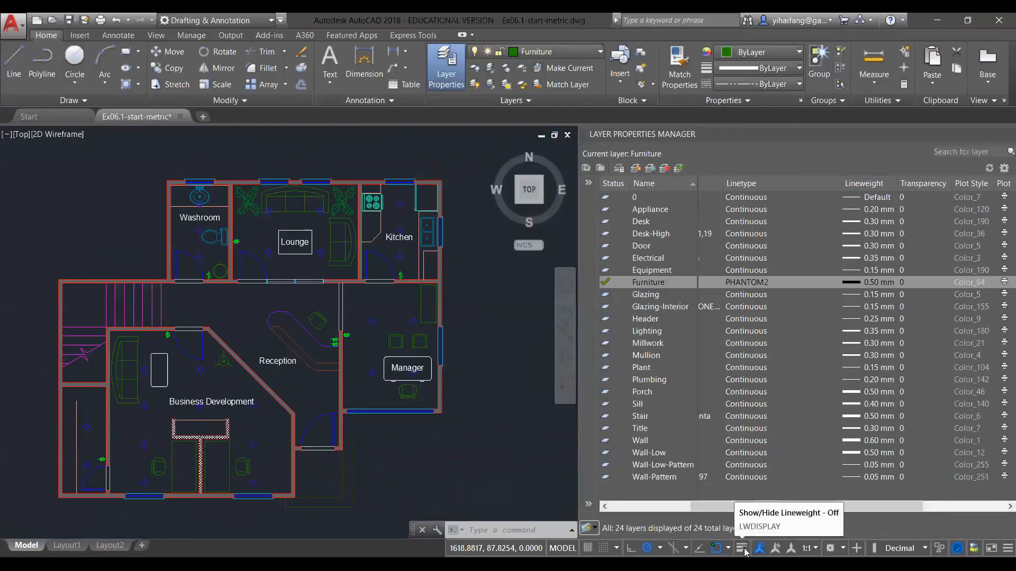
pyautogui.click(744, 550)
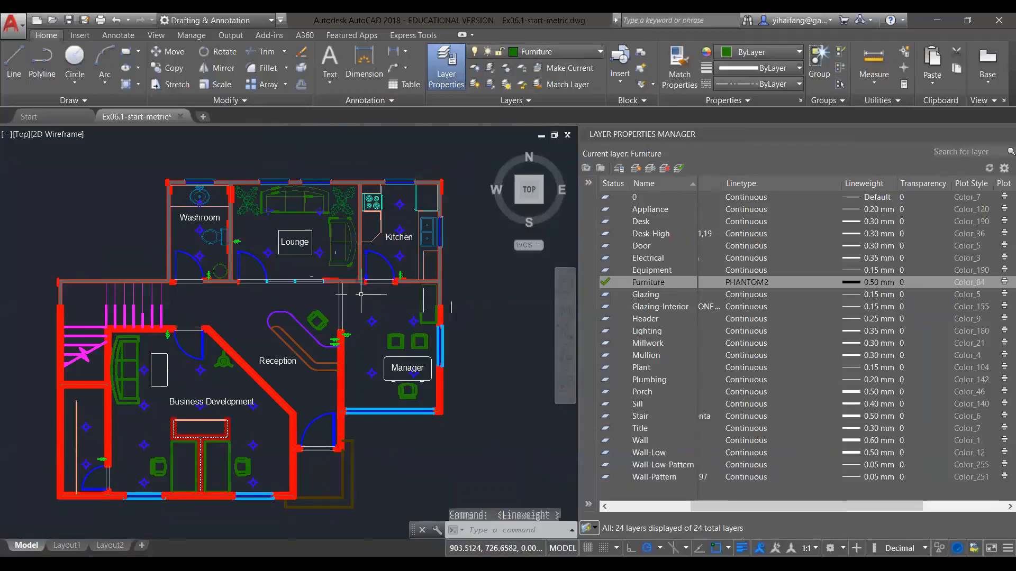
# Examine the displayed line thicknesses of the walls, chairs and Manager's room across the floor plan
pyautogui.scroll(5, 426, 323)
pyautogui.scroll(1, 425, 323)
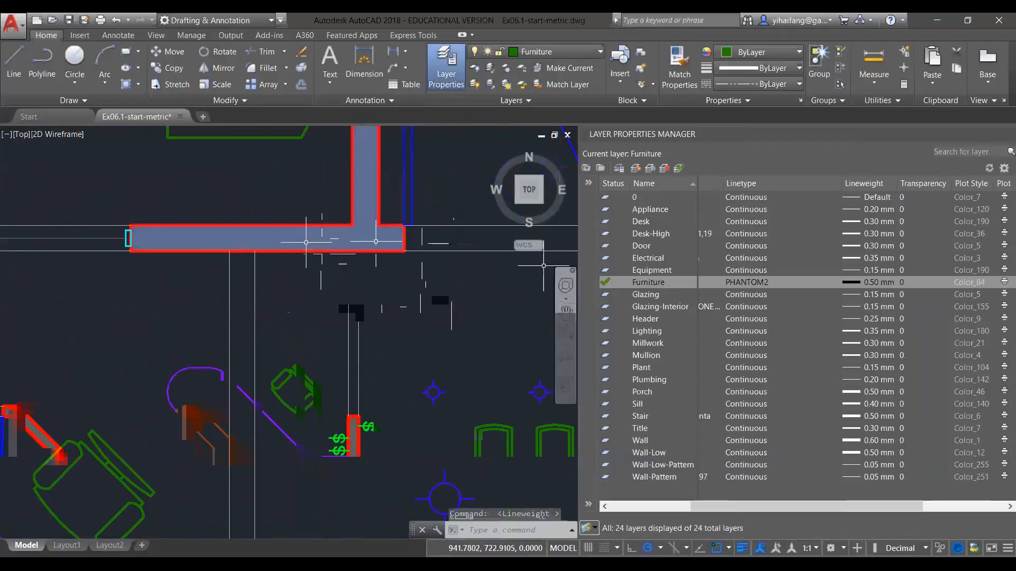
pyautogui.scroll(-1, 373, 375)
pyautogui.scroll(-6, 373, 376)
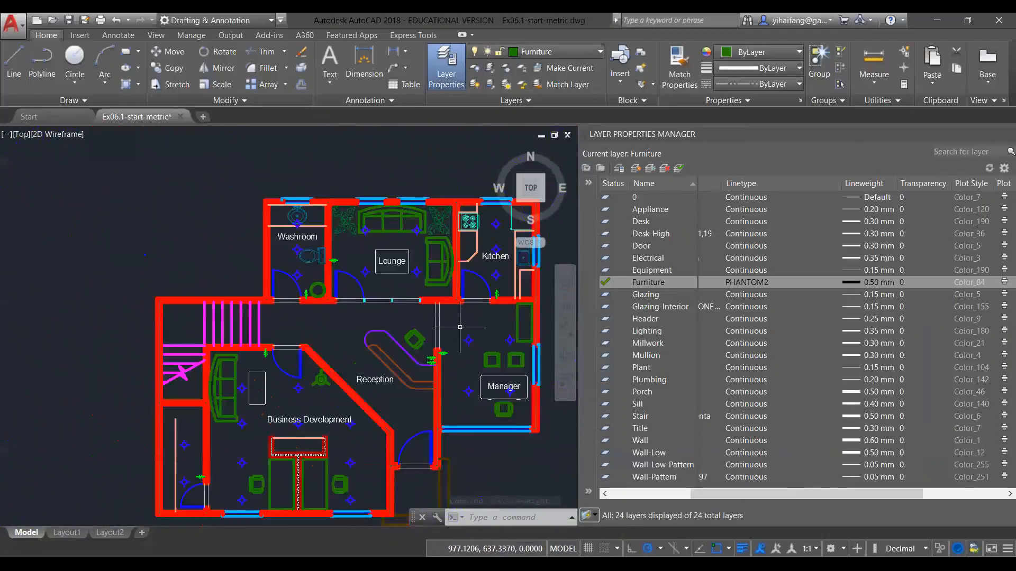
pyautogui.scroll(3, 414, 316)
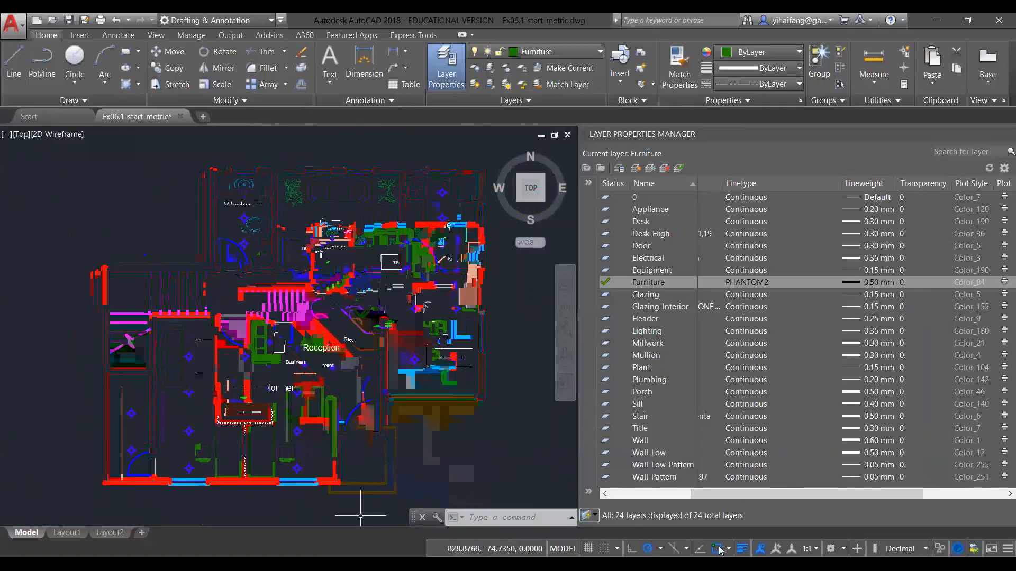
pyautogui.moveTo(394, 373); pyautogui.dragTo(354, 373, button='middle')
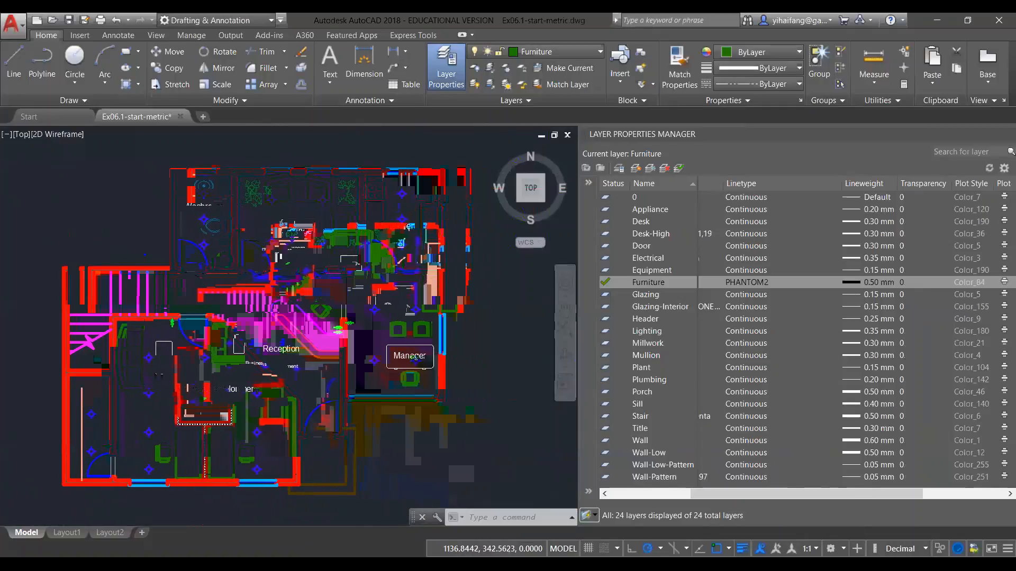
pyautogui.scroll(4, 477, 350)
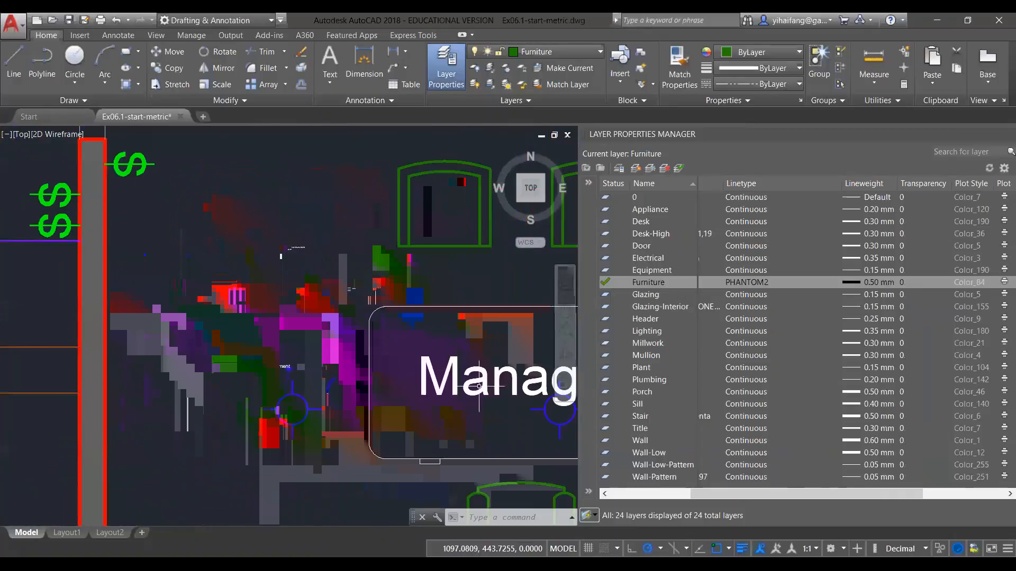
pyautogui.scroll(-4, 497, 353)
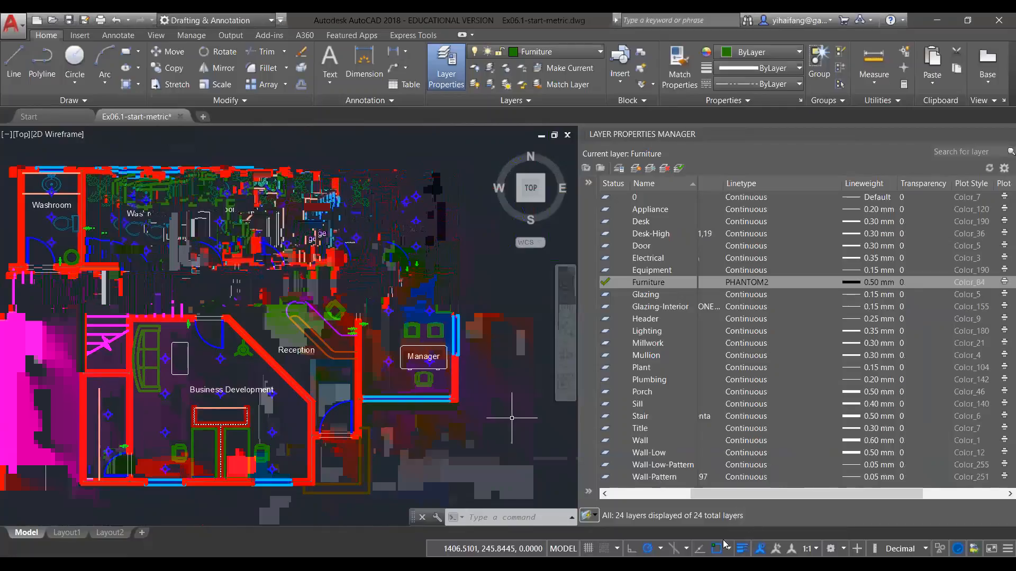
# Toggle the lineweight display off and on to compare the floor plan and Manager's room, leaving it on
pyautogui.click(742, 547)
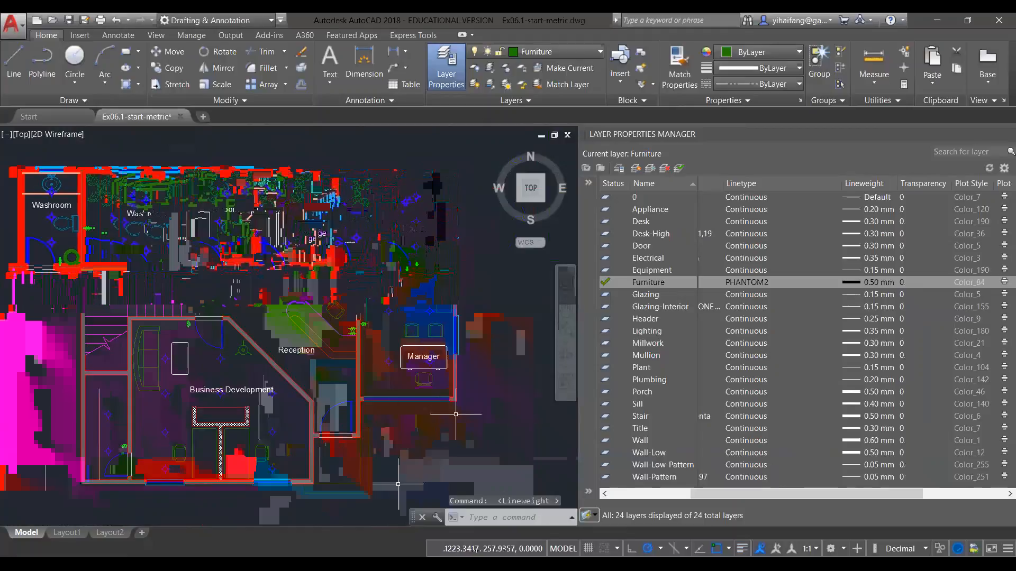
pyautogui.click(741, 549)
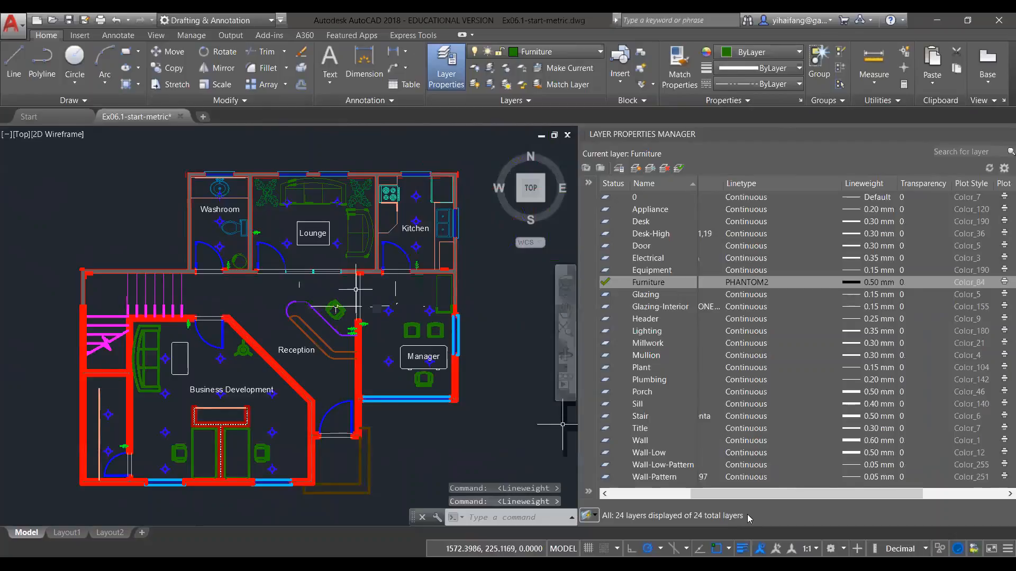
pyautogui.click(742, 549)
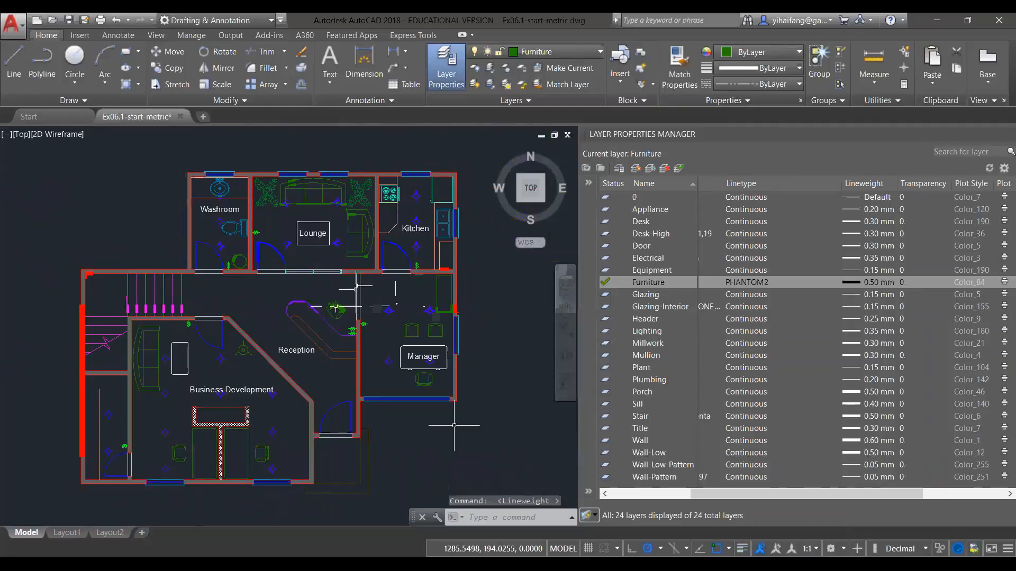
pyautogui.scroll(4, 413, 385)
pyautogui.click(743, 550)
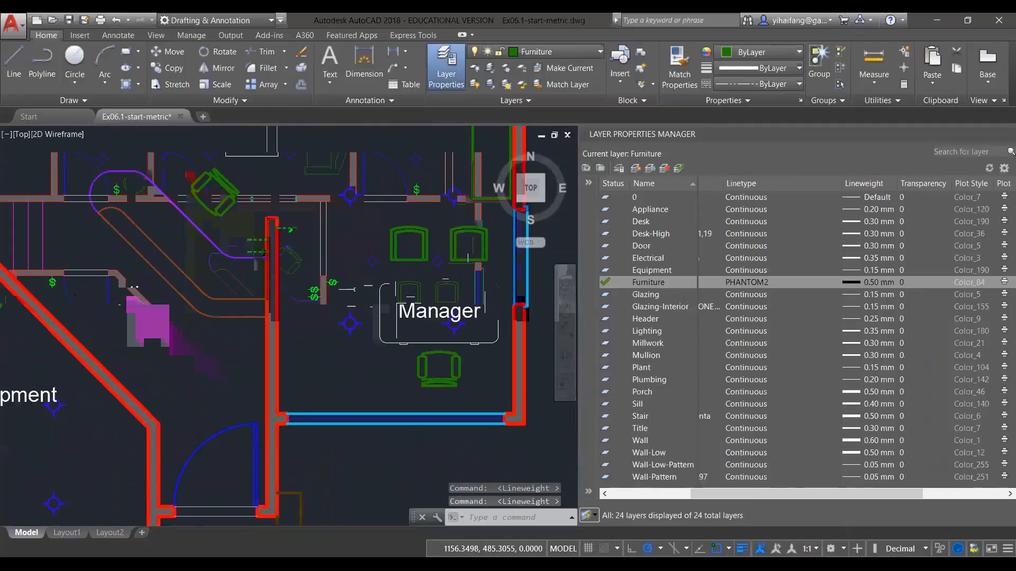
# Set the Furniture layer's lineweight to 0.15 mm
pyautogui.moveTo(432, 241); pyautogui.dragTo(400, 322, button='middle')
pyautogui.scroll(6, 400, 321)
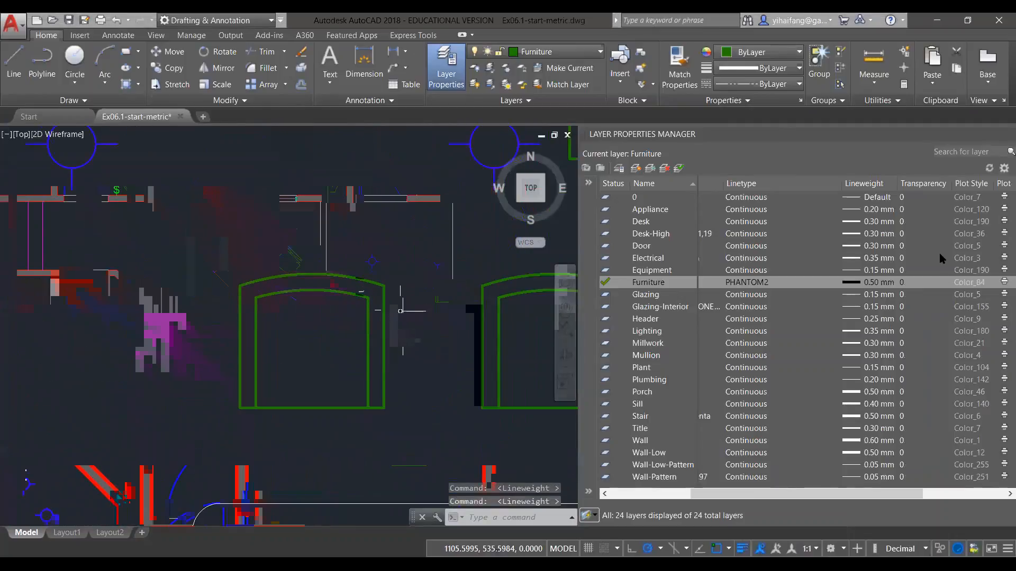
pyautogui.click(879, 285)
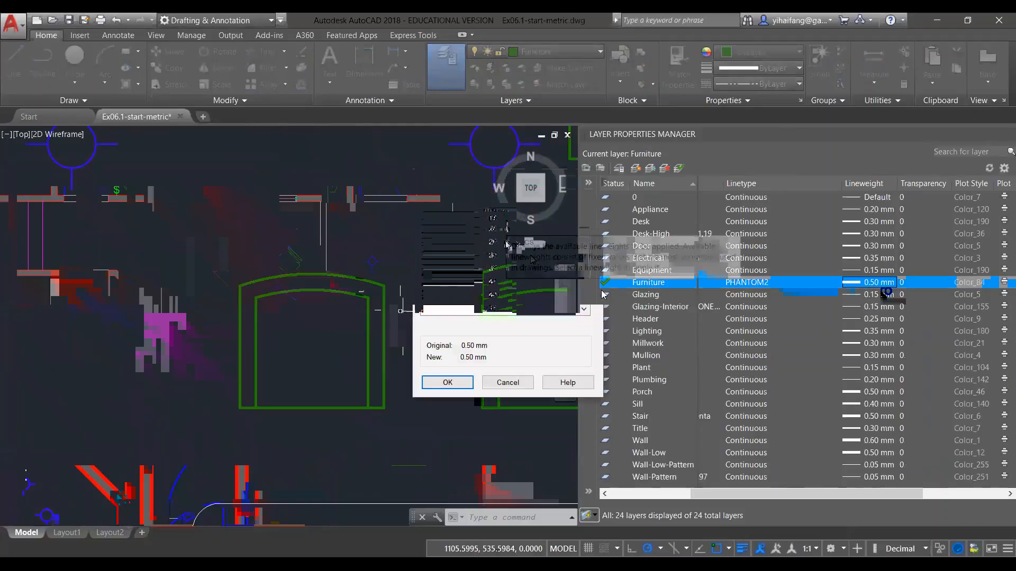
pyautogui.click(472, 220)
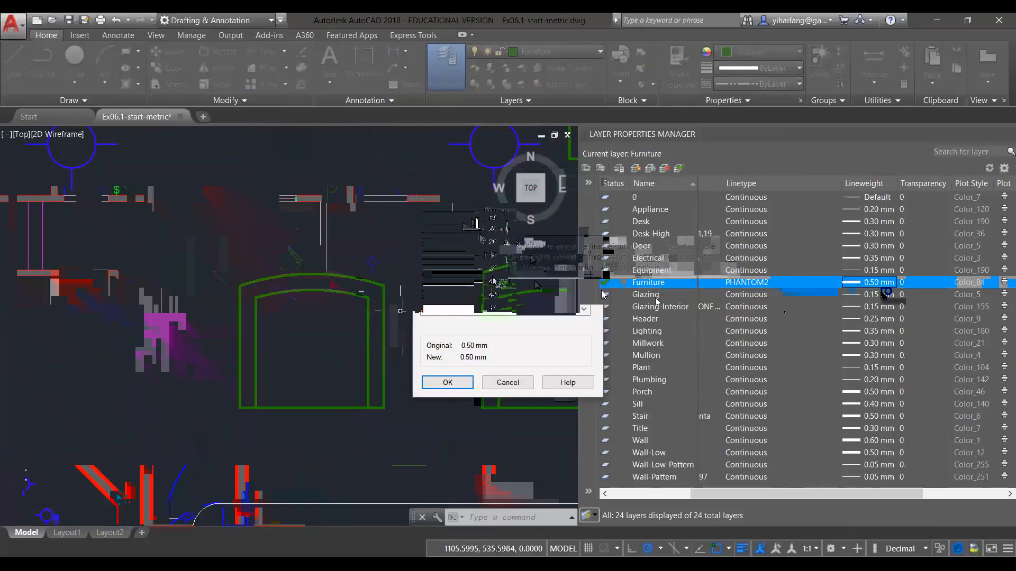
pyautogui.click(447, 383)
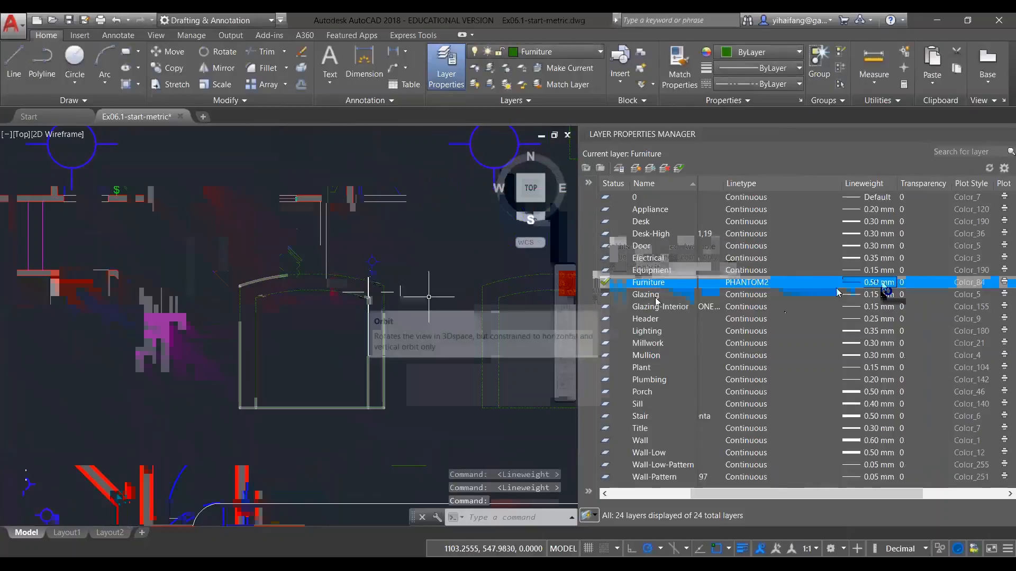
# Set the Furniture layer's linetype to Continuous
pyautogui.click(751, 283)
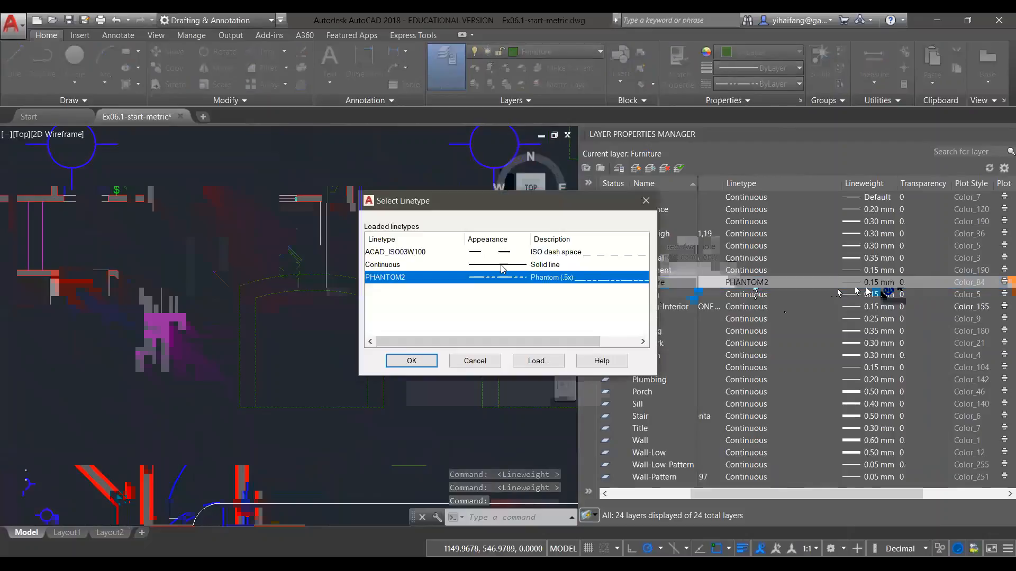
pyautogui.click(423, 362)
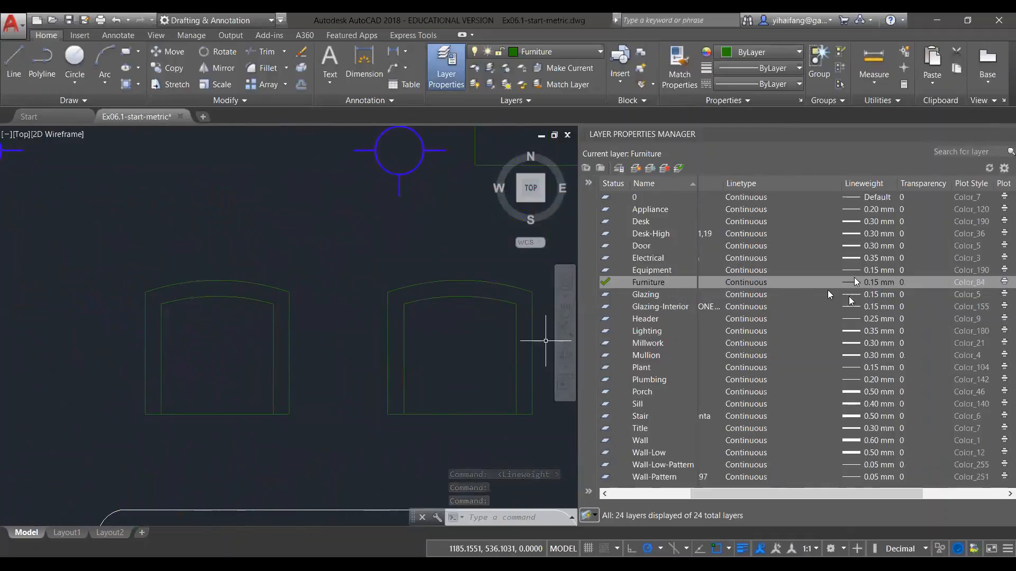
pyautogui.scroll(-1, 297, 308)
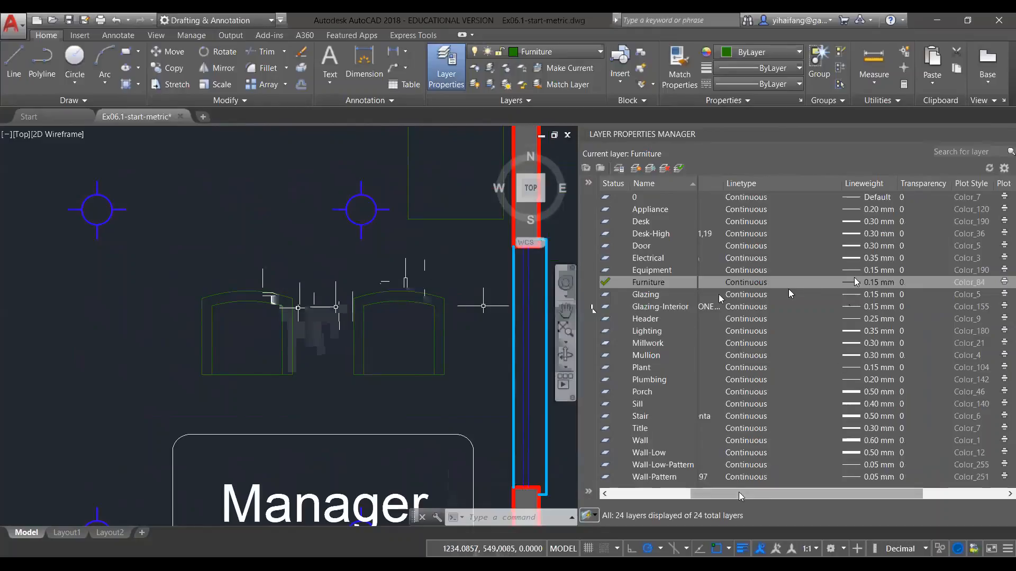
# Try selecting the layers from Appliance to Electrical as a range to toggle their shared settings, and select all layers at once
pyautogui.click(633, 494)
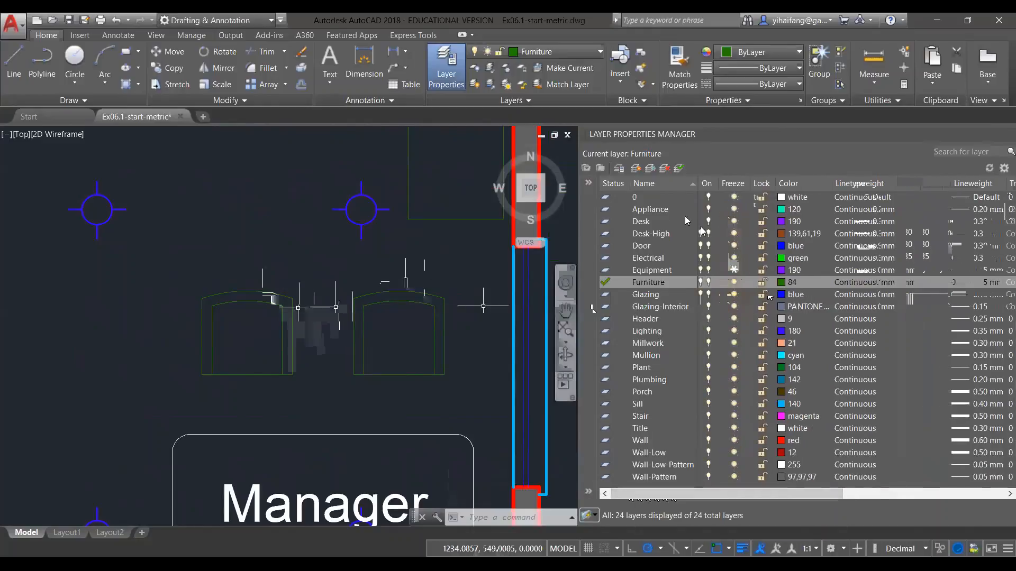
pyautogui.click(649, 210)
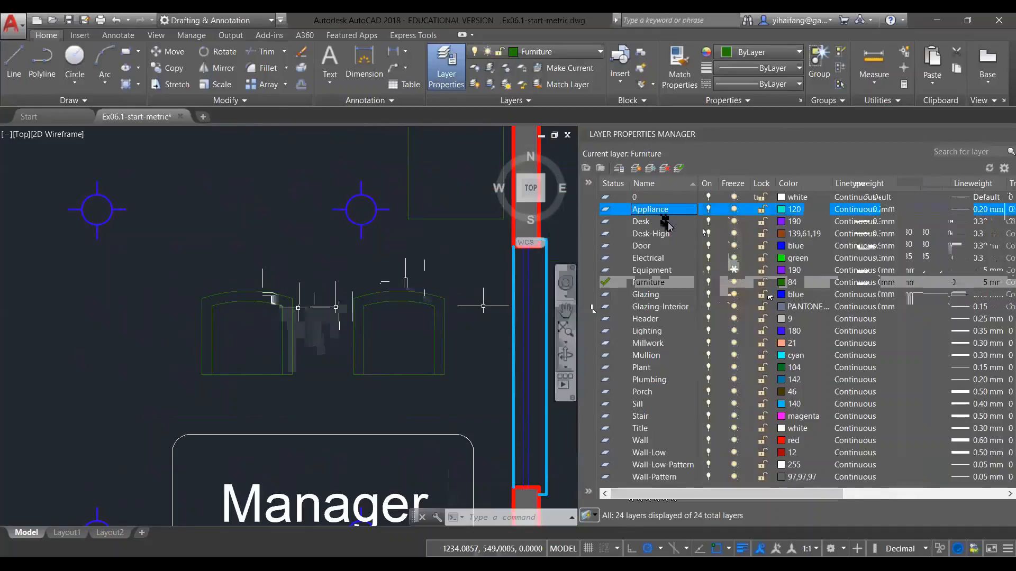
pyautogui.keyDown('shift'); pyautogui.click(670, 258); pyautogui.keyUp('shift')
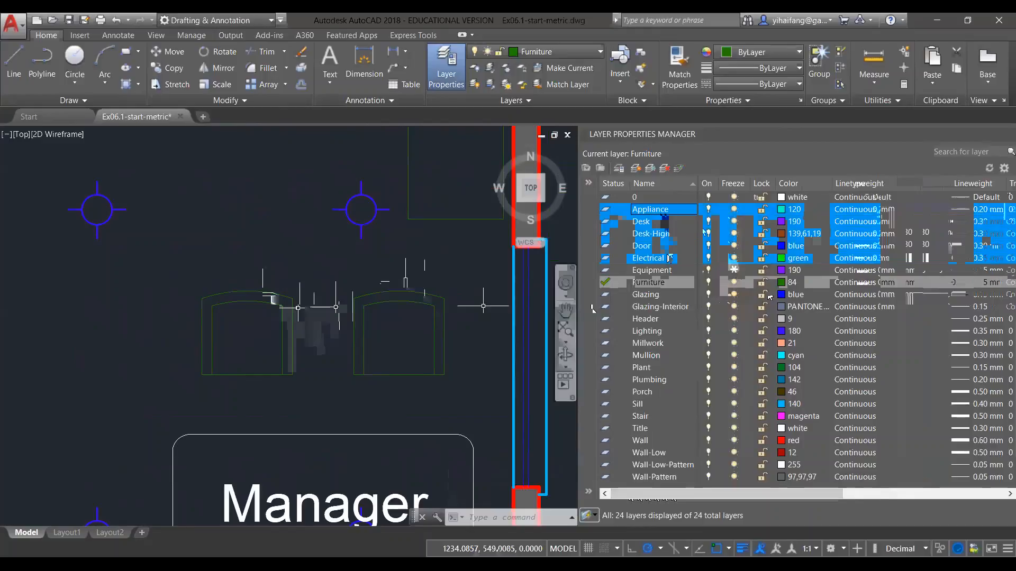
pyautogui.click(582, 51)
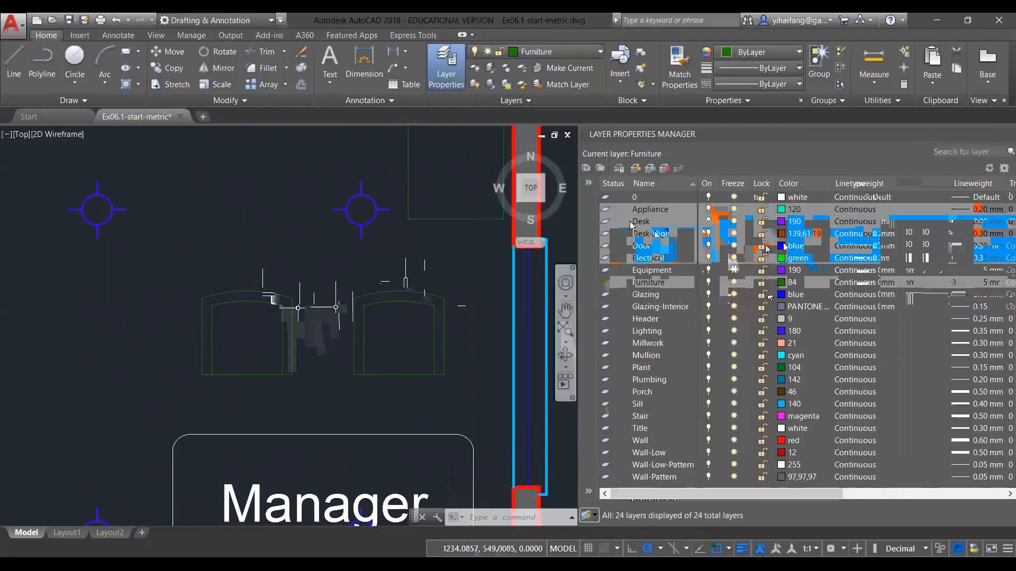
pyautogui.click(707, 209)
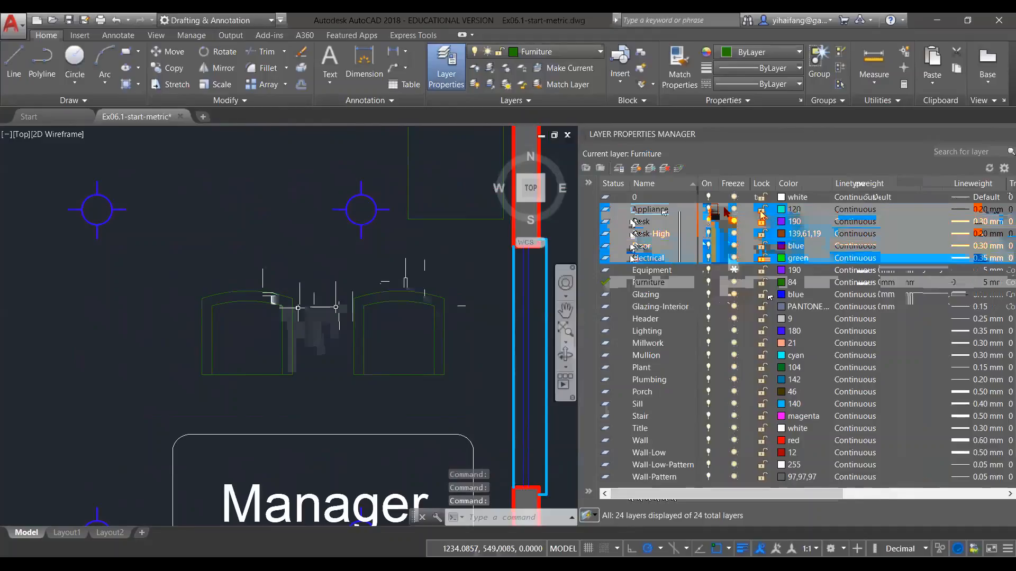
pyautogui.click(761, 211)
pyautogui.click(663, 235)
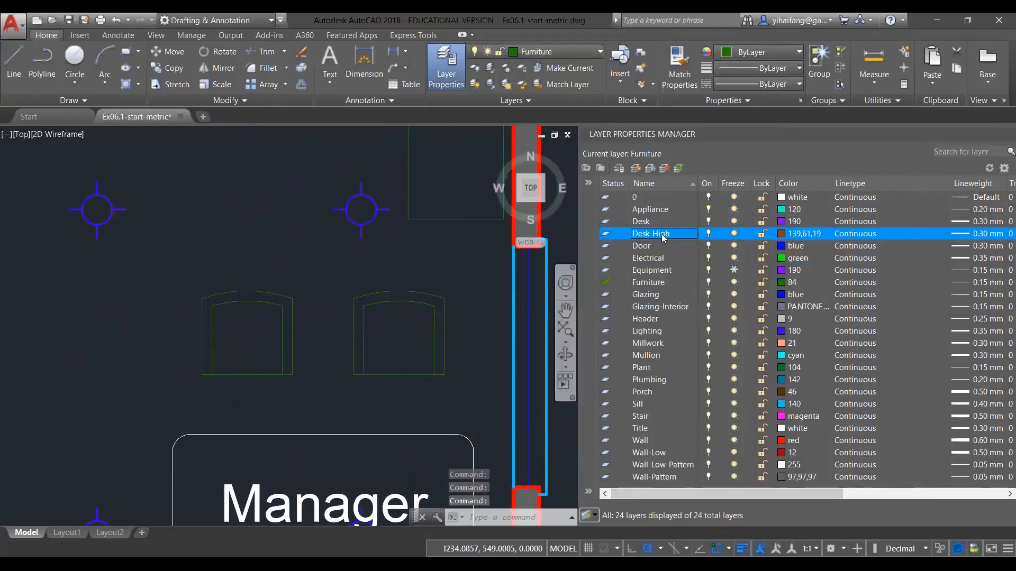
pyautogui.hotkey('ctrl', 'a')
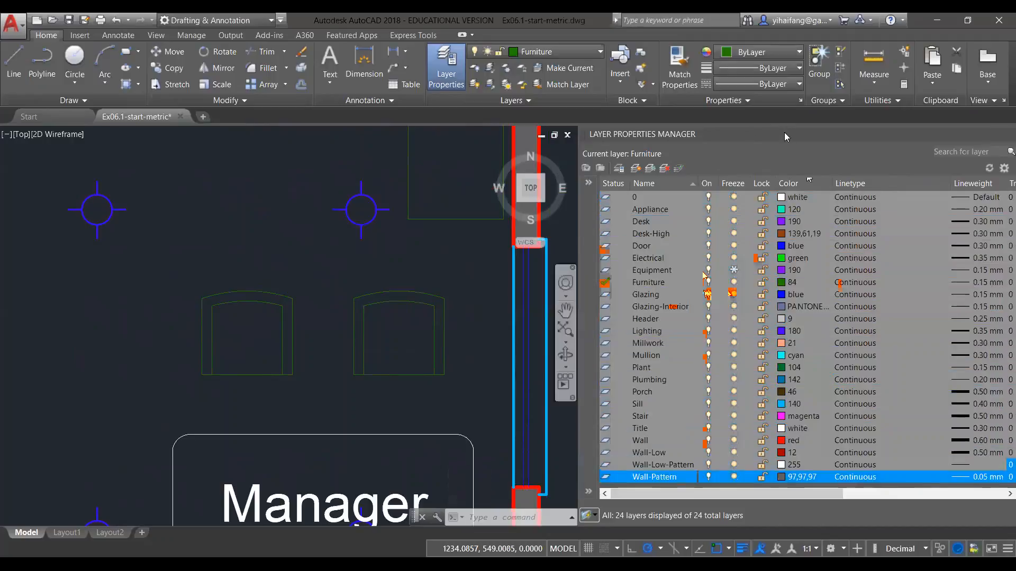
# Create a new layer based on the Stair layer's properties and make it the current layer
pyautogui.click(648, 417)
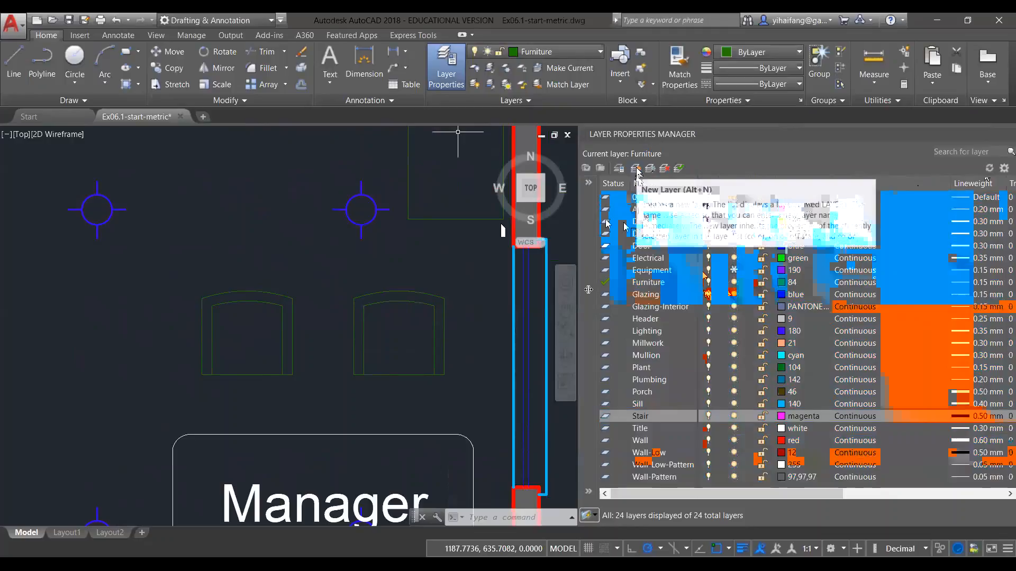
pyautogui.click(636, 169)
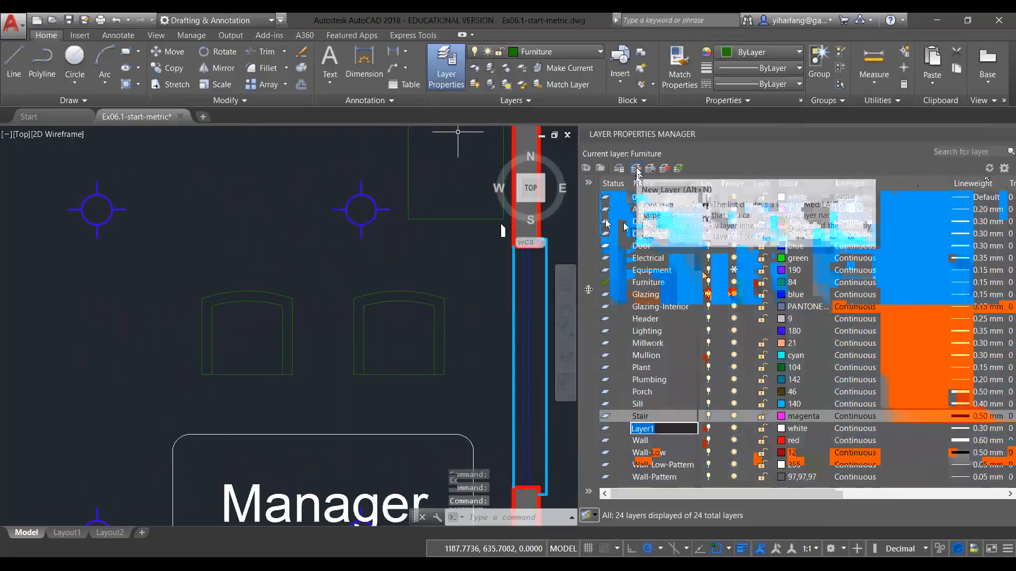
pyautogui.doubleClick(676, 416)
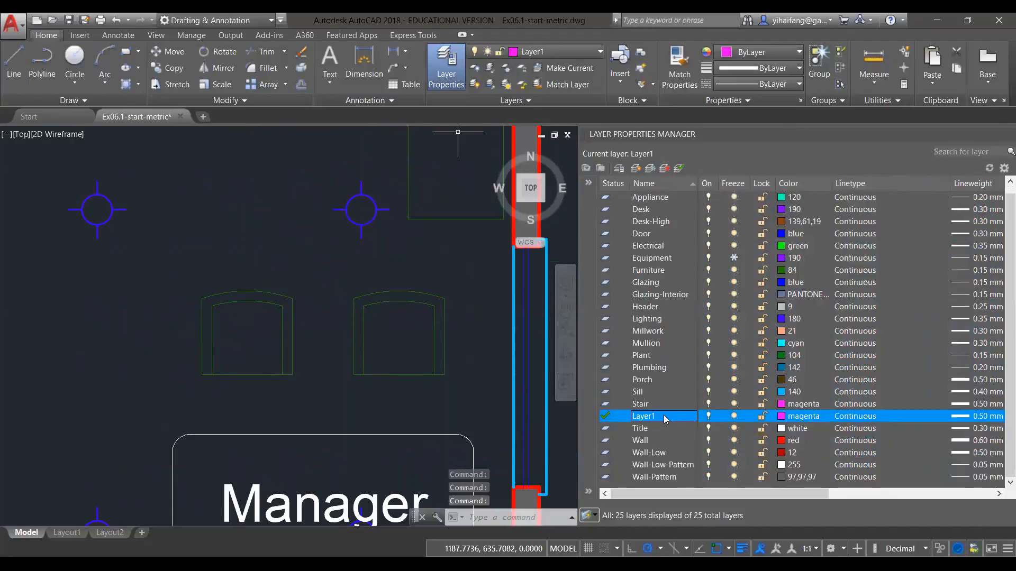
# Rename the new layer as Dimension
pyautogui.rightClick(645, 418)
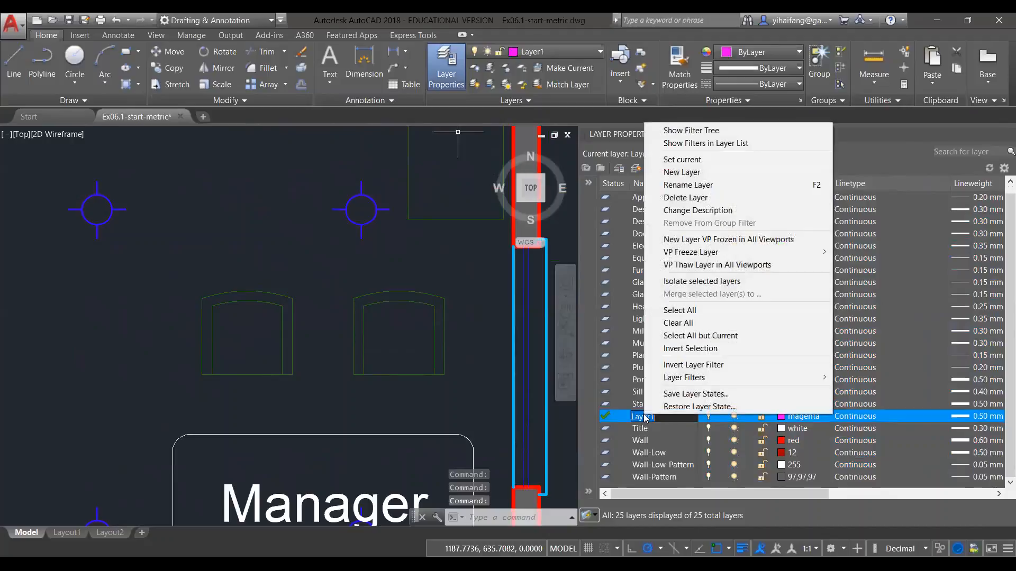
pyautogui.click(656, 417)
pyautogui.press('BackSpace')
pyautogui.press('BackSpace')
pyautogui.press('BackSpace')
pyautogui.write('Dimension')
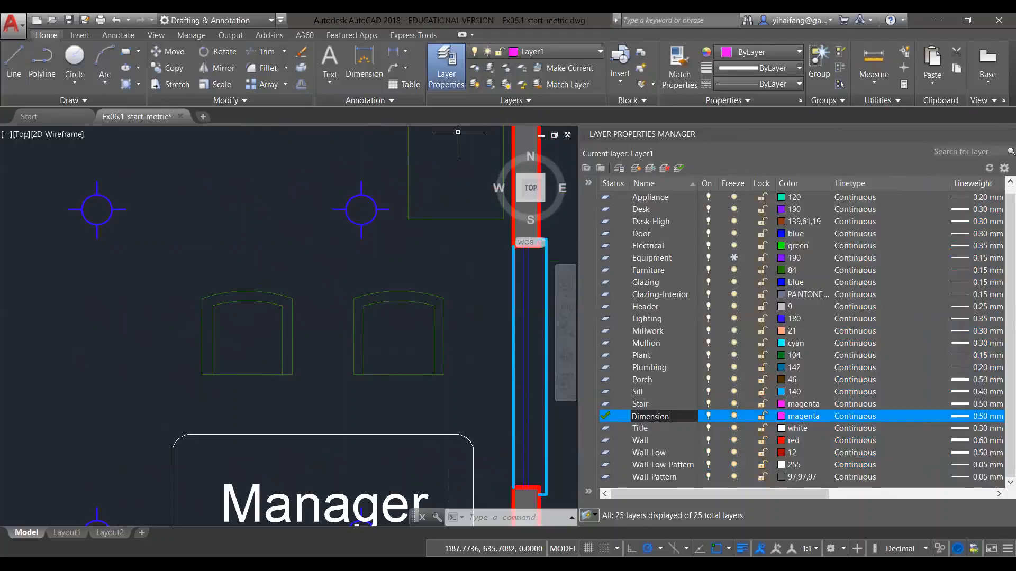
pyautogui.press('Return')
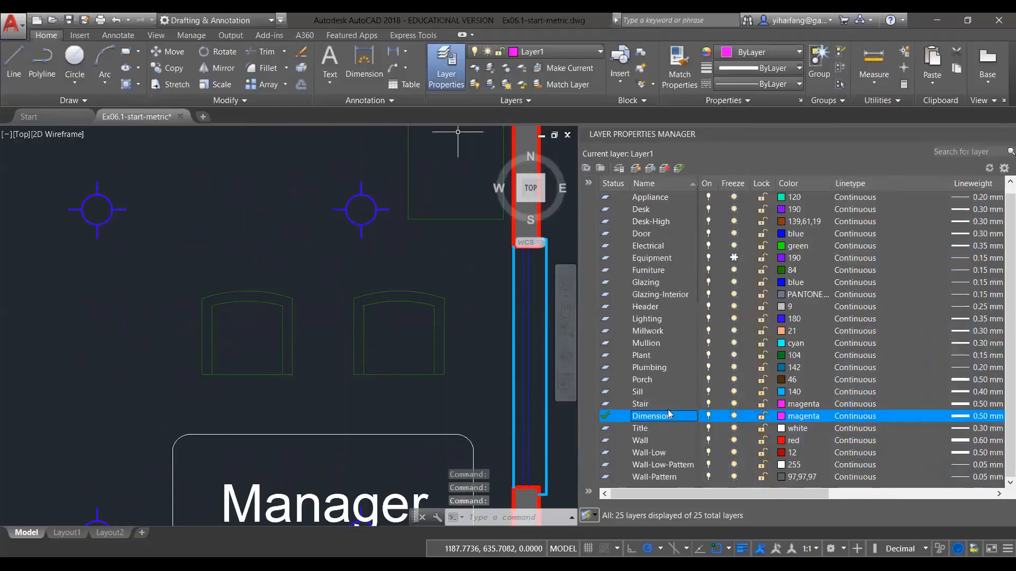
# View the index colors available for the Dimension layer, keeping its color
pyautogui.click(796, 417)
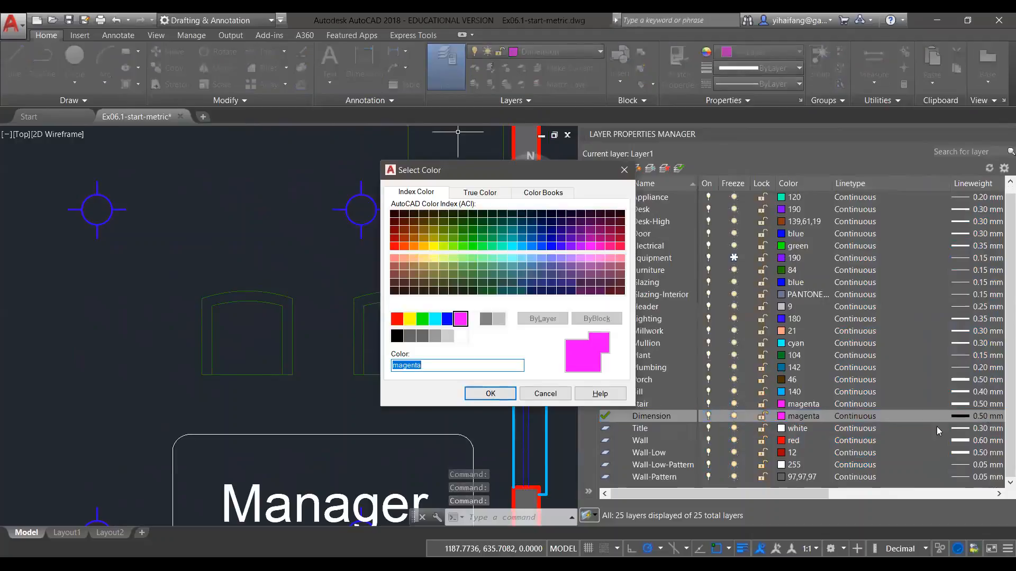
pyautogui.click(624, 171)
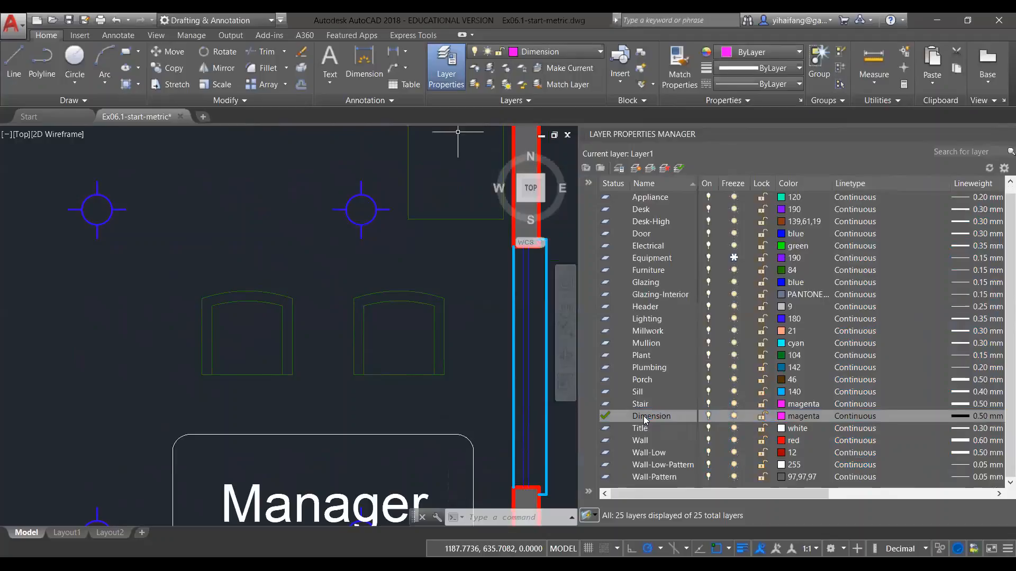
pyautogui.press('Escape')
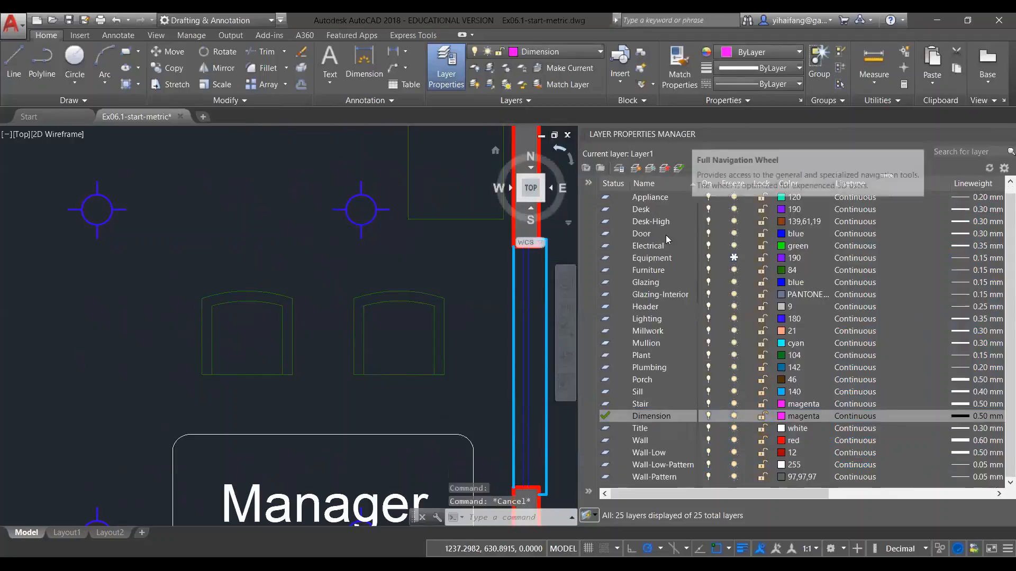
# Rotate the floor plan view and turn it back to the north-up orientation
pyautogui.click(570, 157)
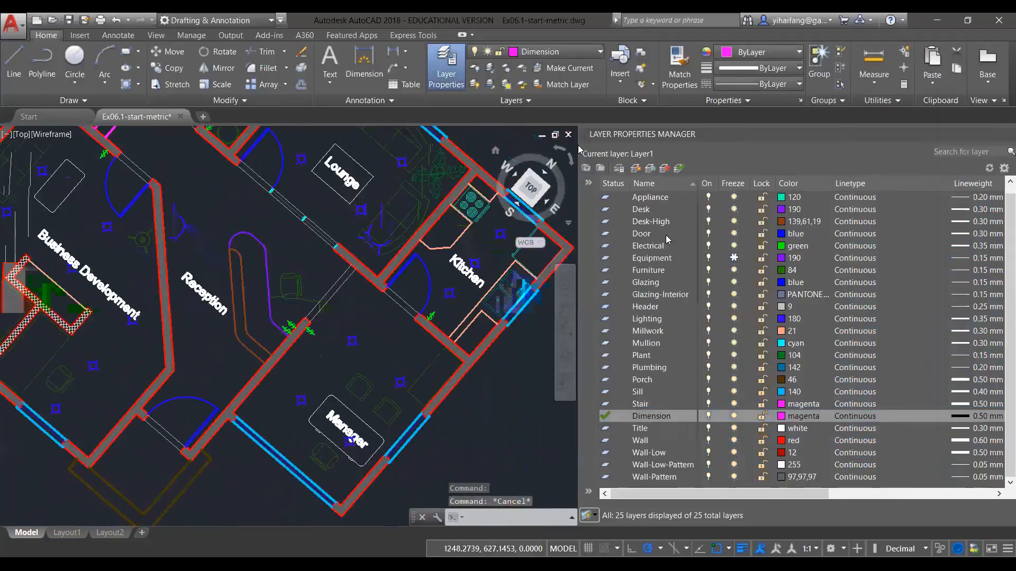
pyautogui.click(560, 149)
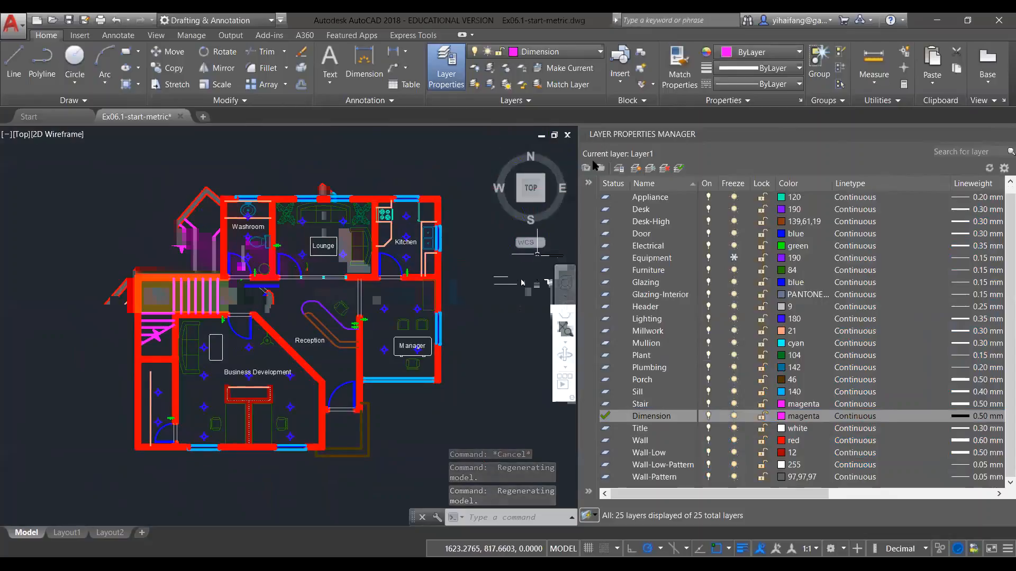
pyautogui.moveTo(469, 312); pyautogui.dragTo(457, 313, button='middle')
# Turn off the lineweight display and examine the rooms across the floor plan
pyautogui.click(742, 549)
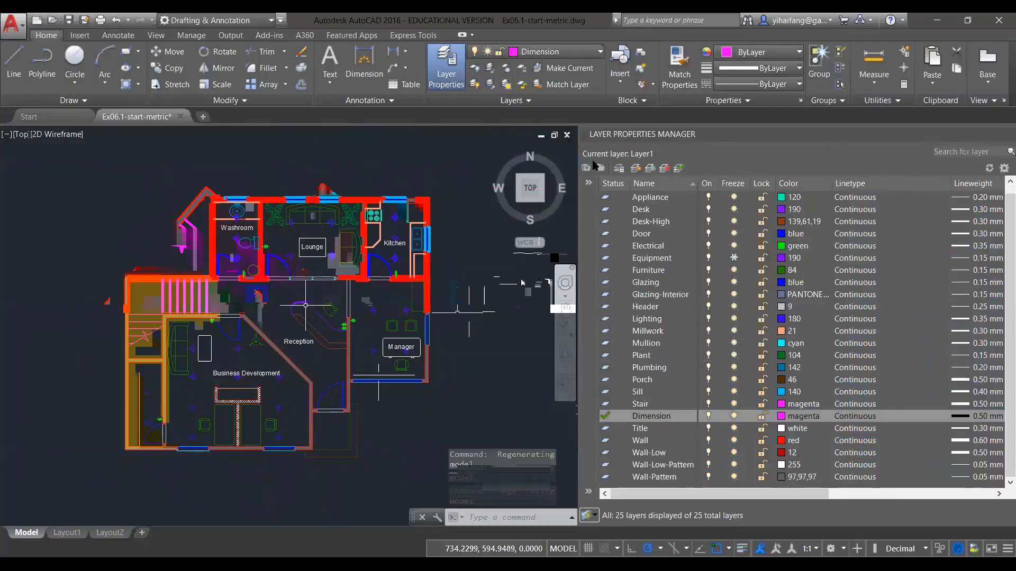
pyautogui.scroll(4, 296, 261)
pyautogui.scroll(-2, 317, 315)
pyautogui.moveTo(320, 311); pyautogui.dragTo(300, 318, button='middle')
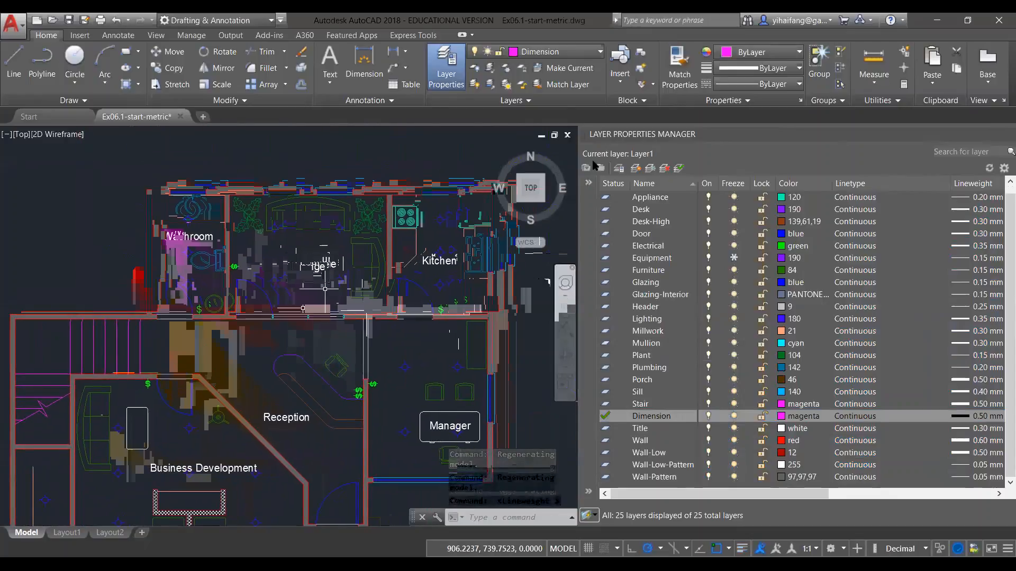
pyautogui.moveTo(365, 311); pyautogui.dragTo(340, 323, button='middle')
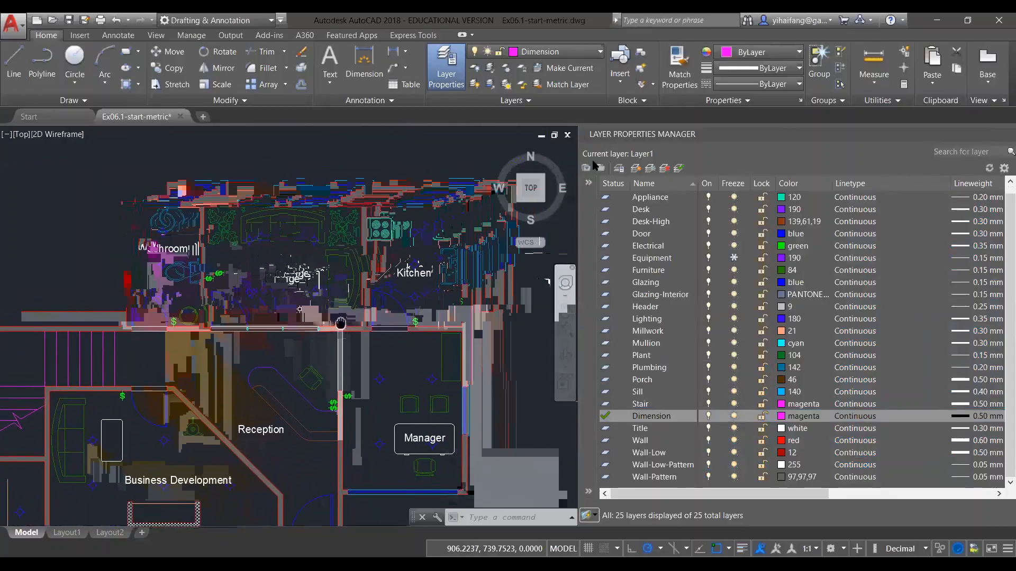
pyautogui.moveTo(341, 323); pyautogui.dragTo(347, 283, button='middle')
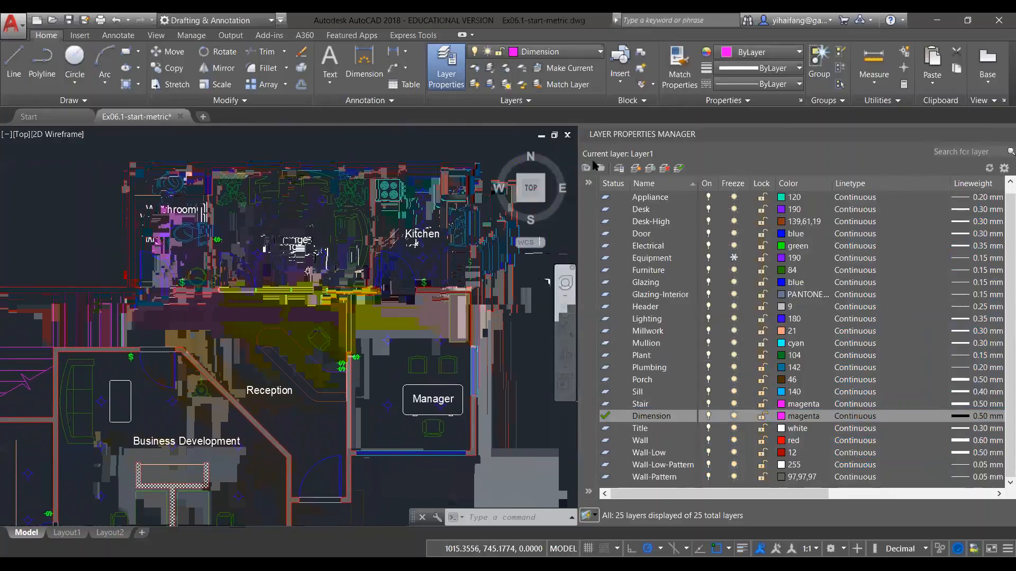
pyautogui.scroll(-2, 367, 331)
pyautogui.moveTo(358, 321); pyautogui.dragTo(359, 318, button='middle')
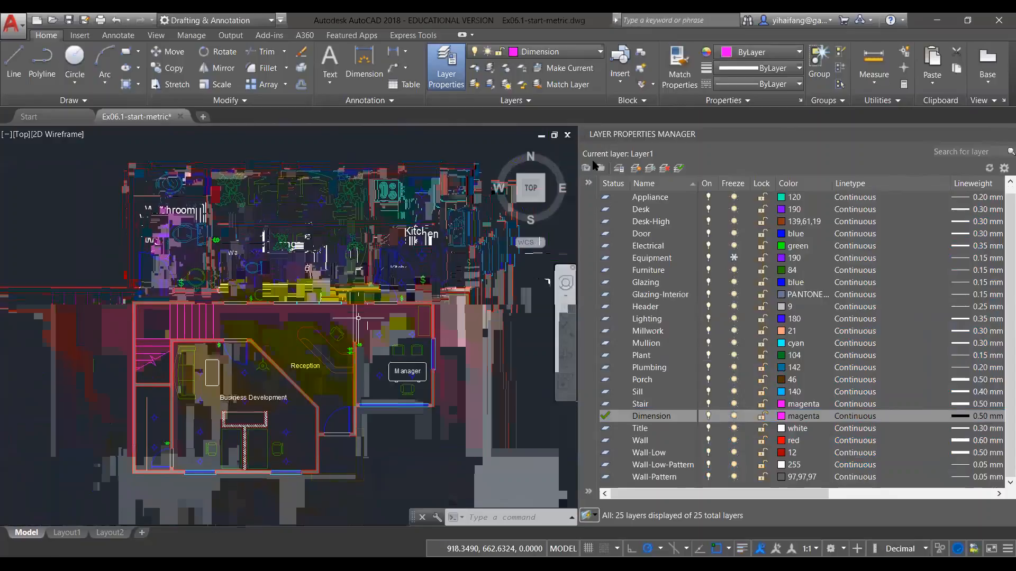